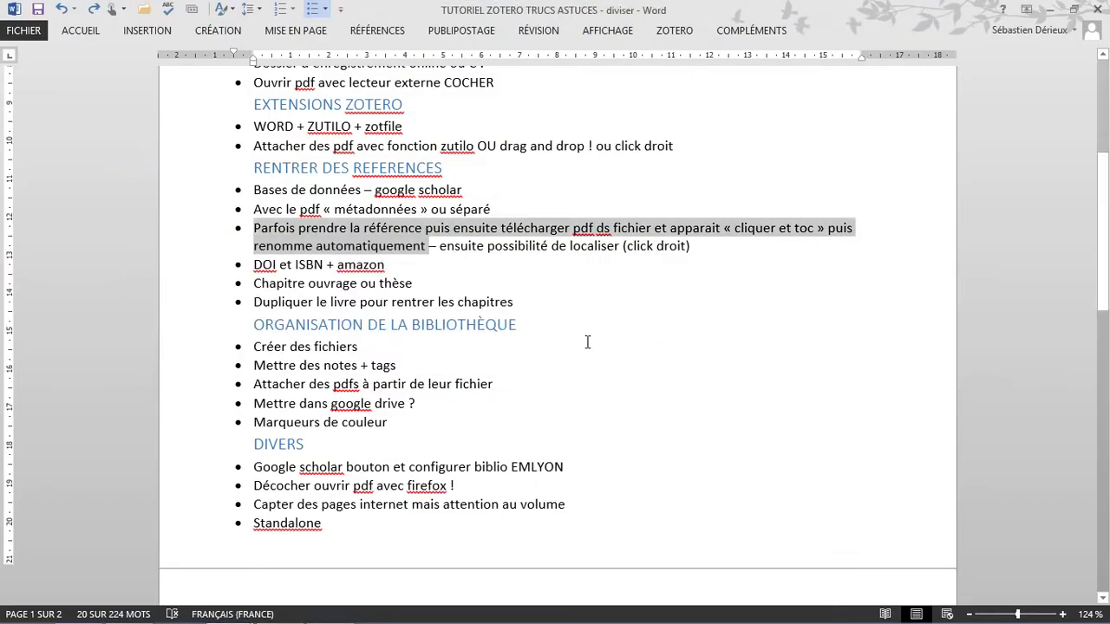
# Go through the overview at the start of the document, highlighting the lines on citing, synchronising and sharing references
pyautogui.scroll(5, 225, 355)
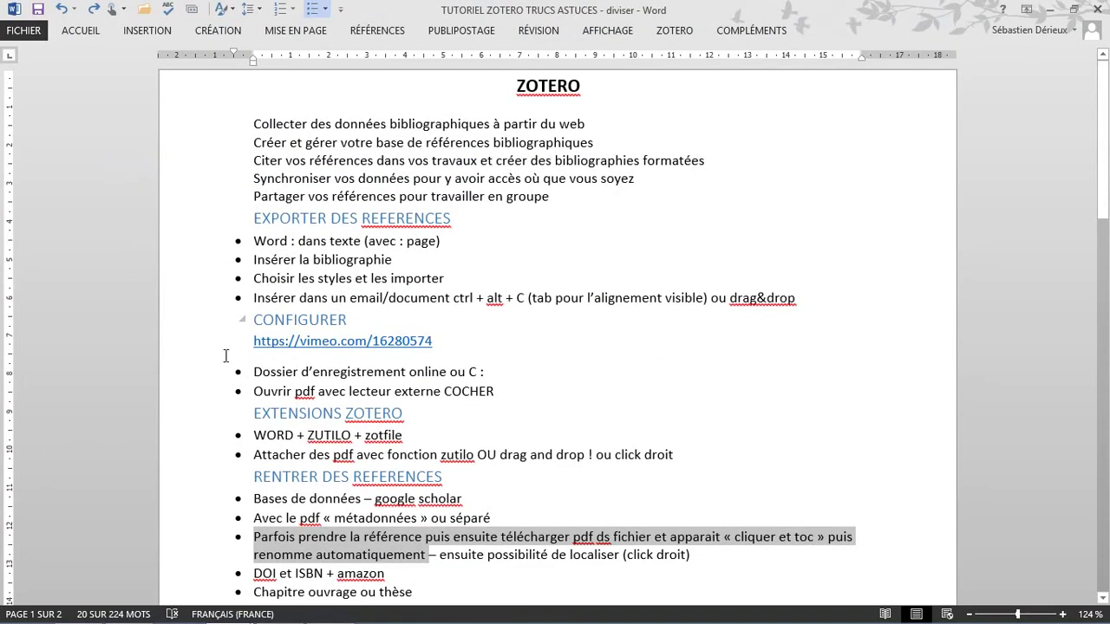
pyautogui.click(122, 342)
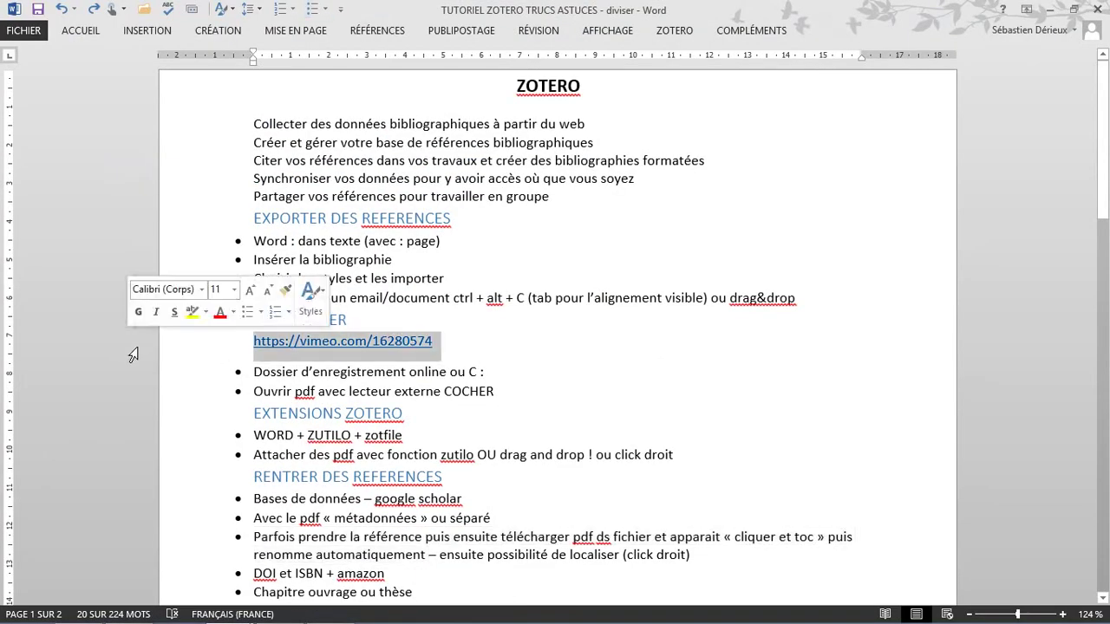
pyautogui.click(489, 363)
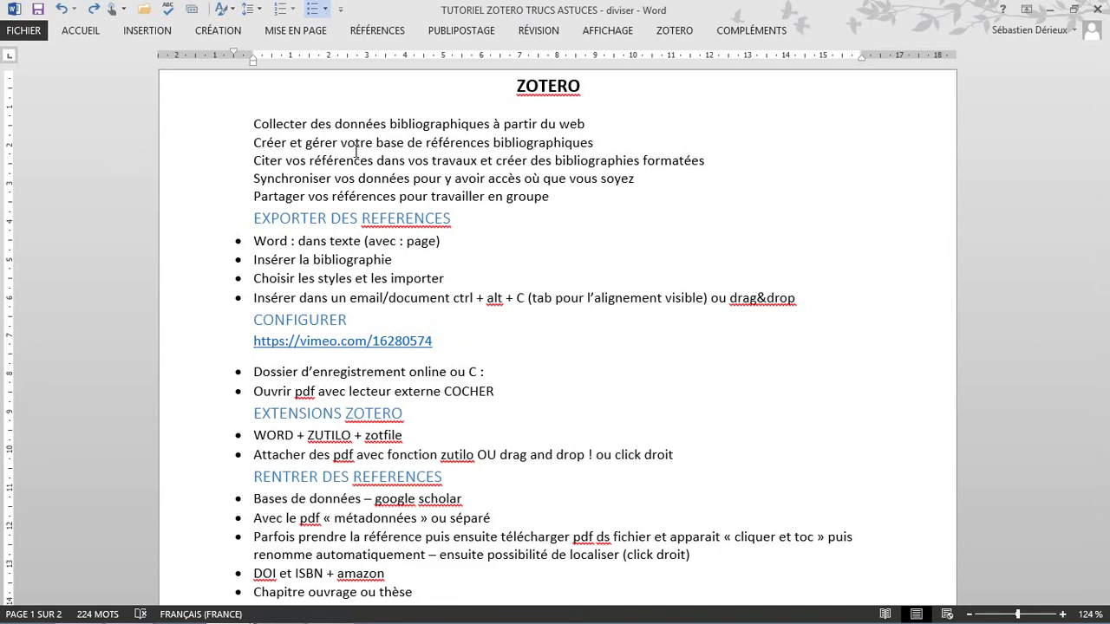
pyautogui.click(198, 164)
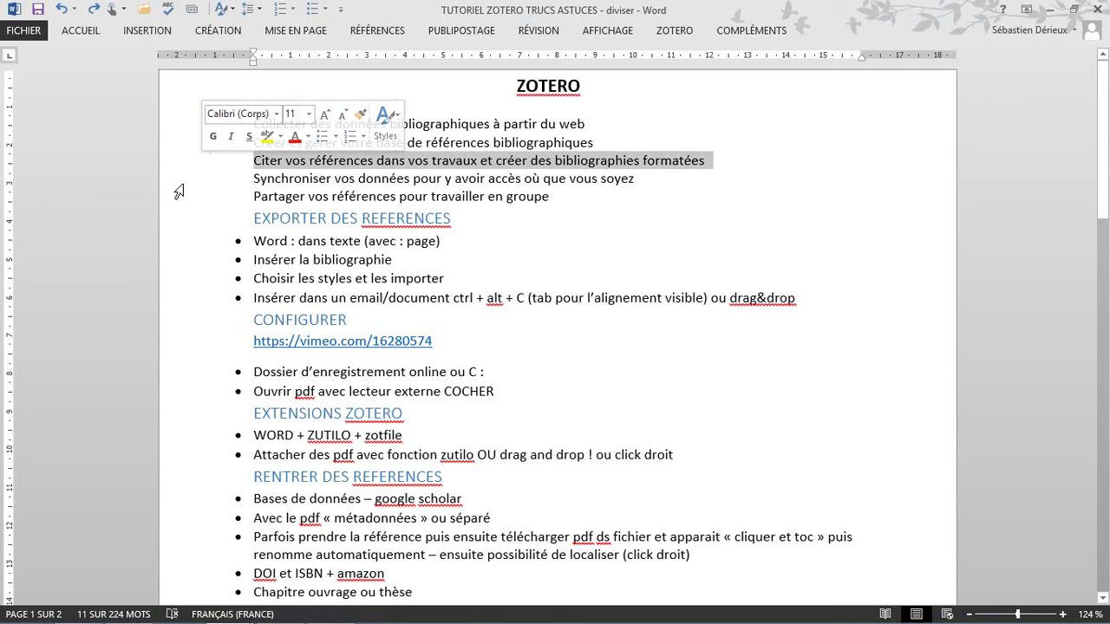
pyautogui.click(178, 188)
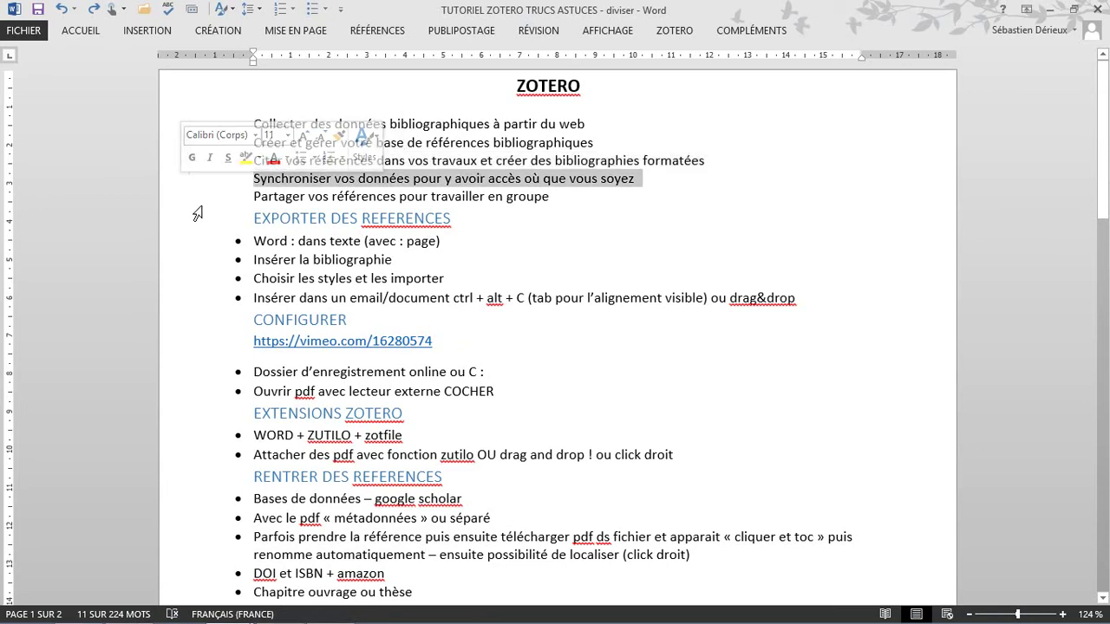
pyautogui.click(196, 205)
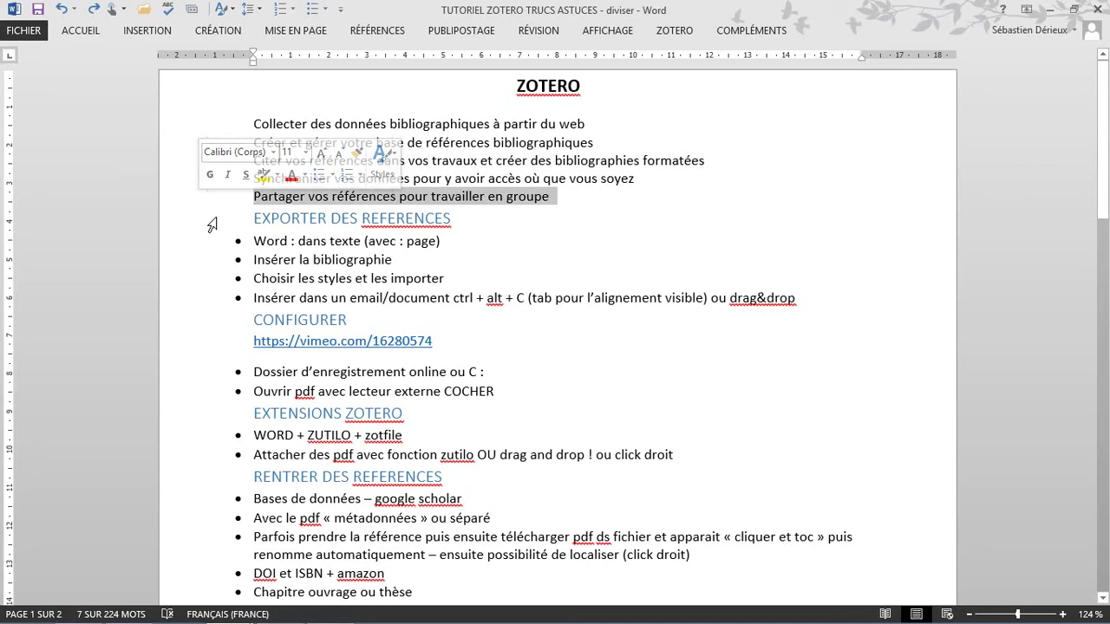
# Start a Zotero citation after "Word : dans texte (avec : page)" and add the 1999 article "Les conventions en questions"
pyautogui.click(517, 246)
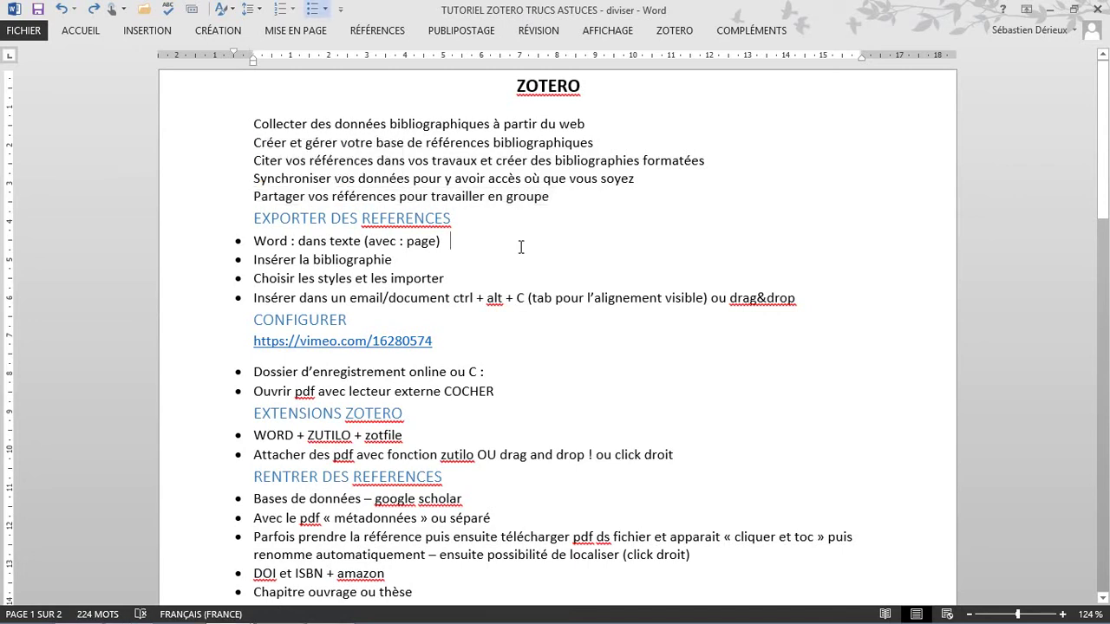
pyautogui.click(751, 31)
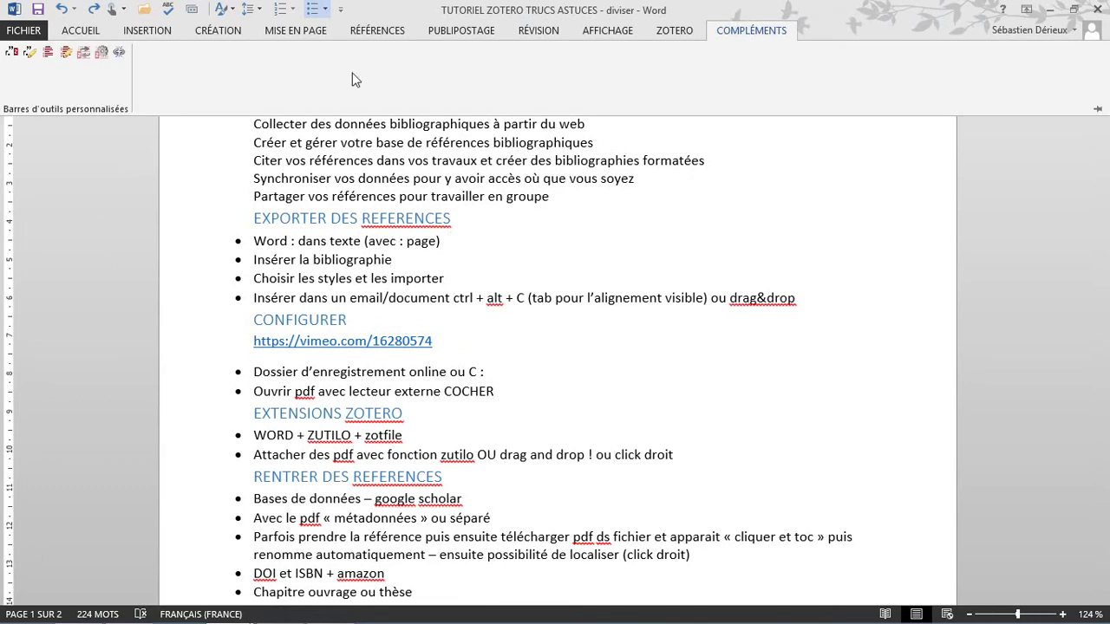
pyautogui.click(11, 54)
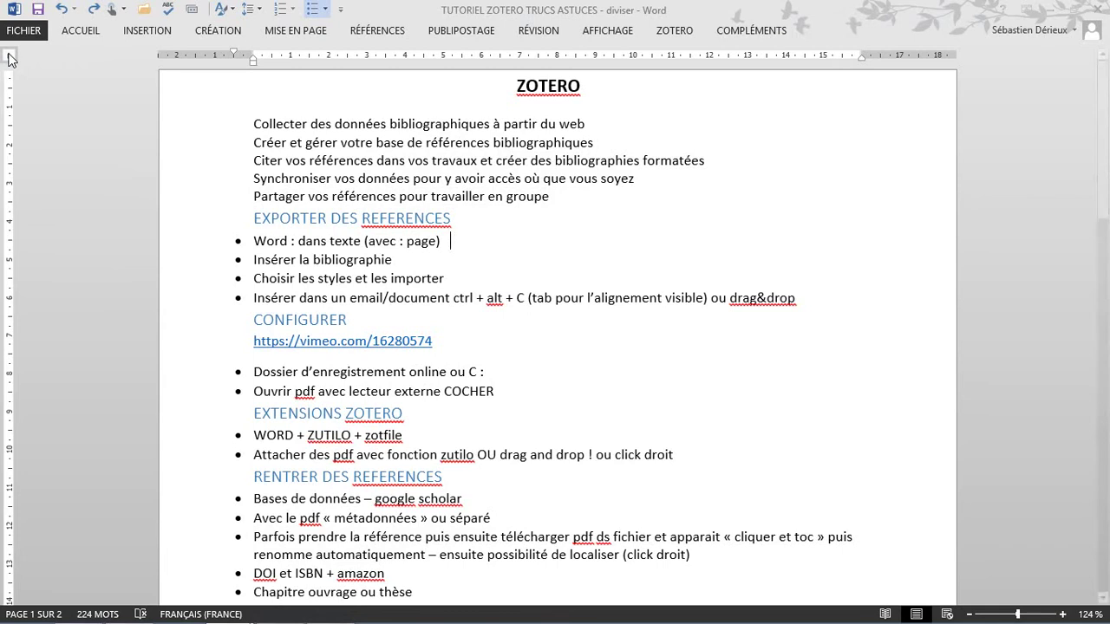
pyautogui.write('gomez')
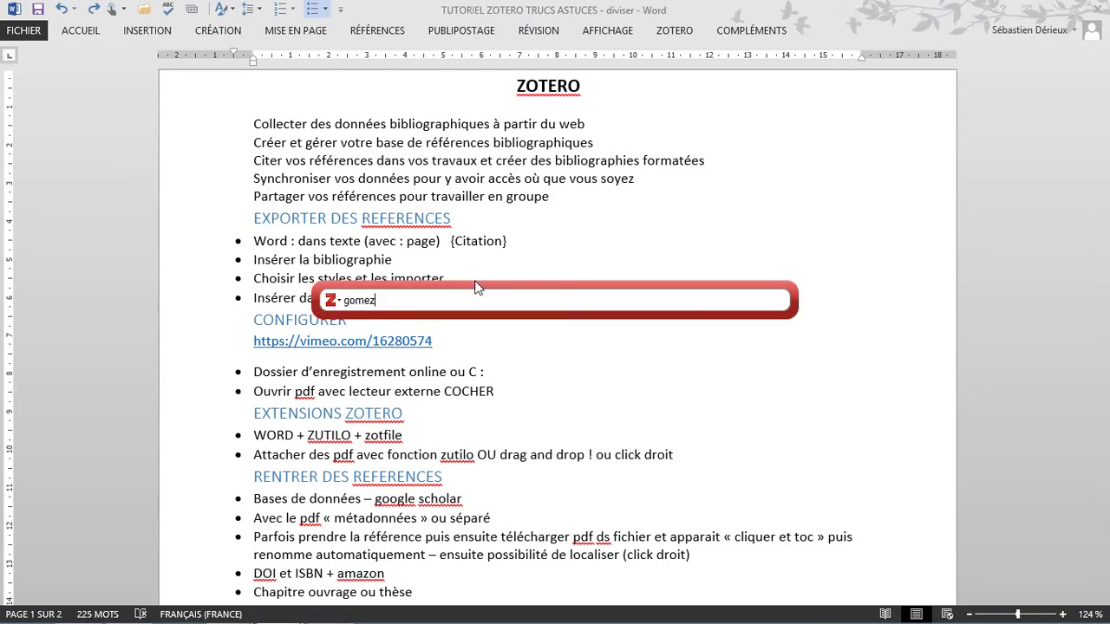
pyautogui.press('Down')
pyautogui.press('Down')
pyautogui.press('Return')
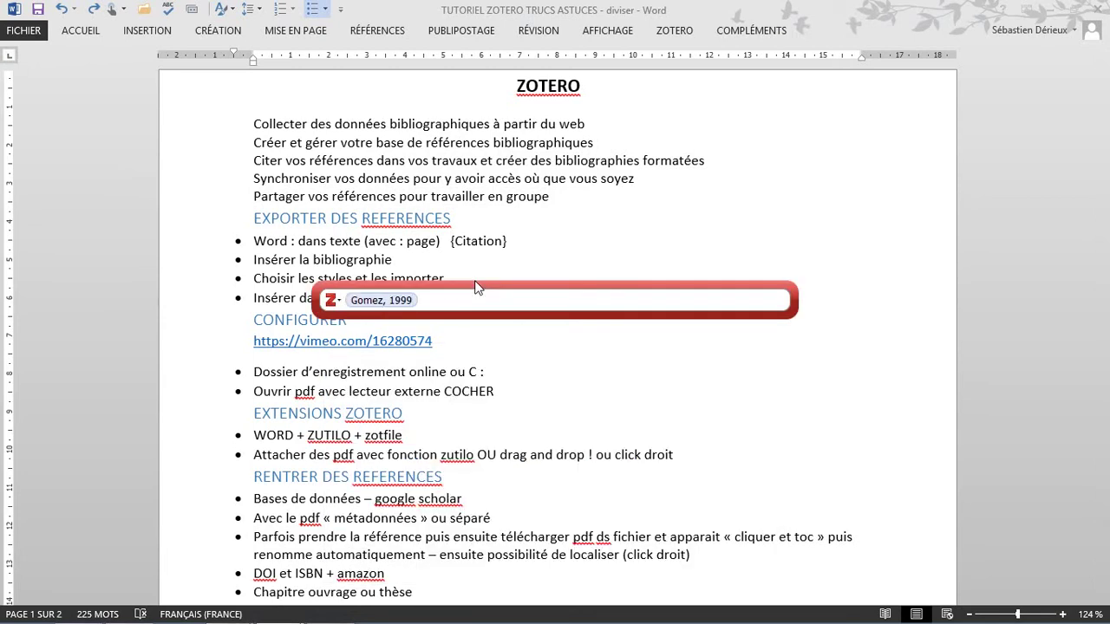
# Add the 2010 article "Telework: a challenge to knowledge transfer in organizations" as a second source in the same citation
pyautogui.write('taski')
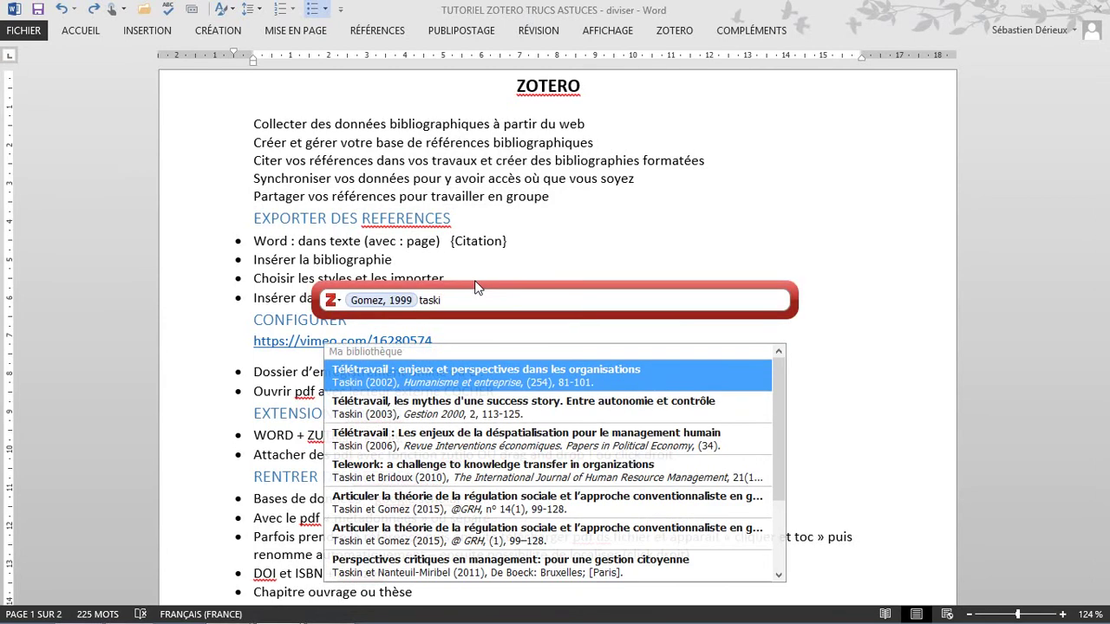
pyautogui.press('Down')
pyautogui.press('Down')
pyautogui.press('Down')
pyautogui.press('Down')
pyautogui.press('Down')
pyautogui.press('Down')
pyautogui.press('Down')
pyautogui.press('Down')
pyautogui.press('Down')
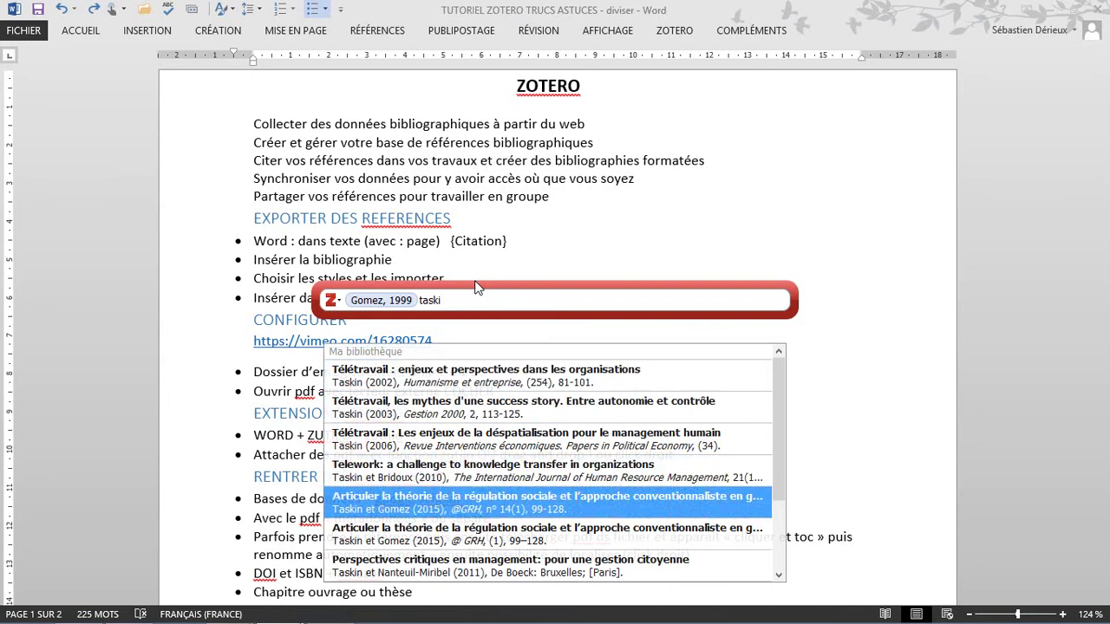
pyautogui.press('Up')
pyautogui.press('Up')
pyautogui.press('Up')
pyautogui.press('Up')
pyautogui.press('Up')
pyautogui.press('Up')
pyautogui.press('Up')
pyautogui.press('Up')
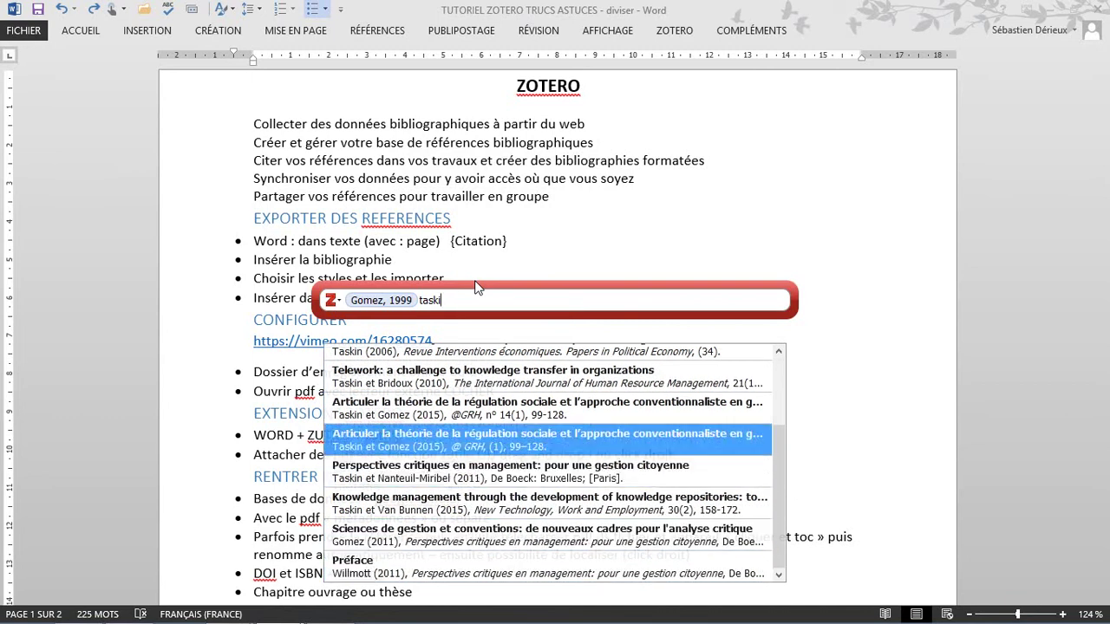
pyautogui.press('Return')
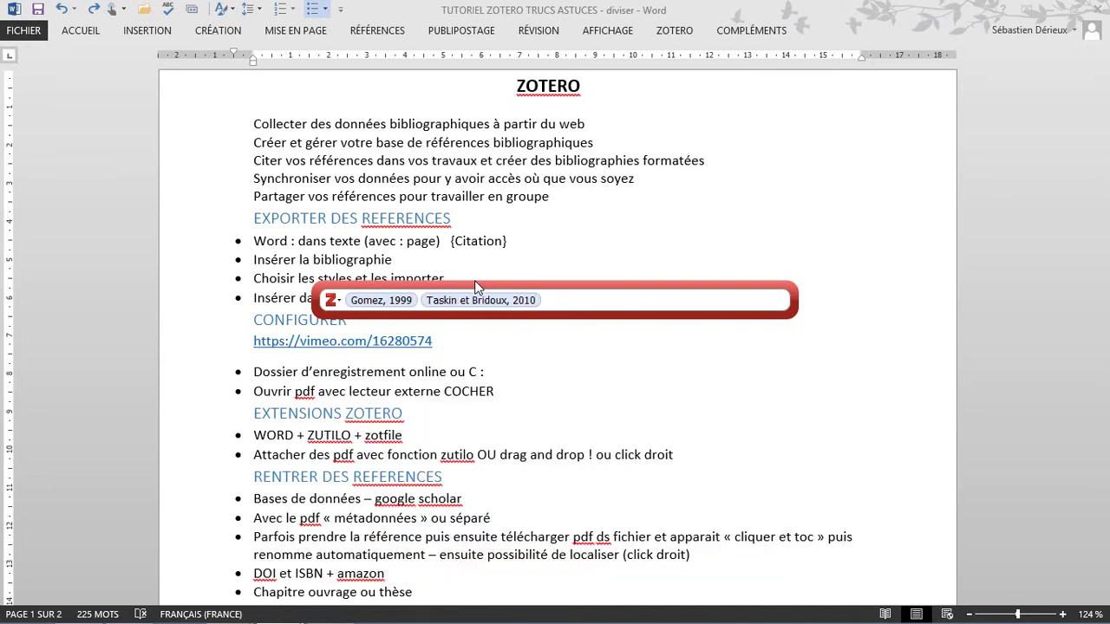
# Give the second source page number 21 and insert the combined citation into the text
pyautogui.write(': ')
pyautogui.write('21')
pyautogui.press('Return')
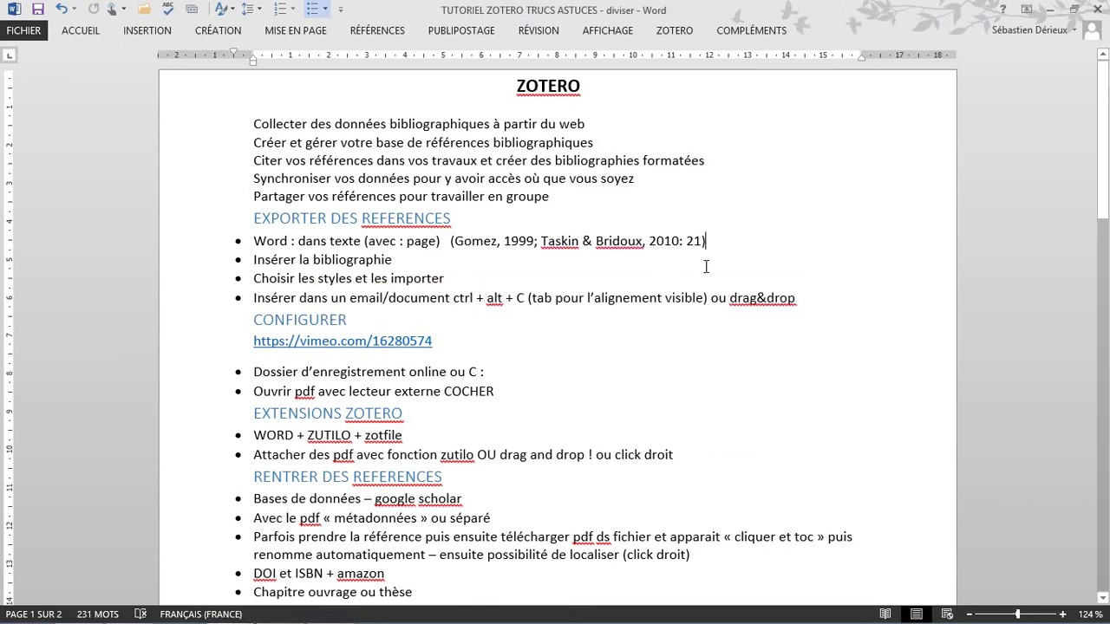
# Insert the Zotero bibliography at the very end of the document
pyautogui.hotkey('ctrl', 'End')
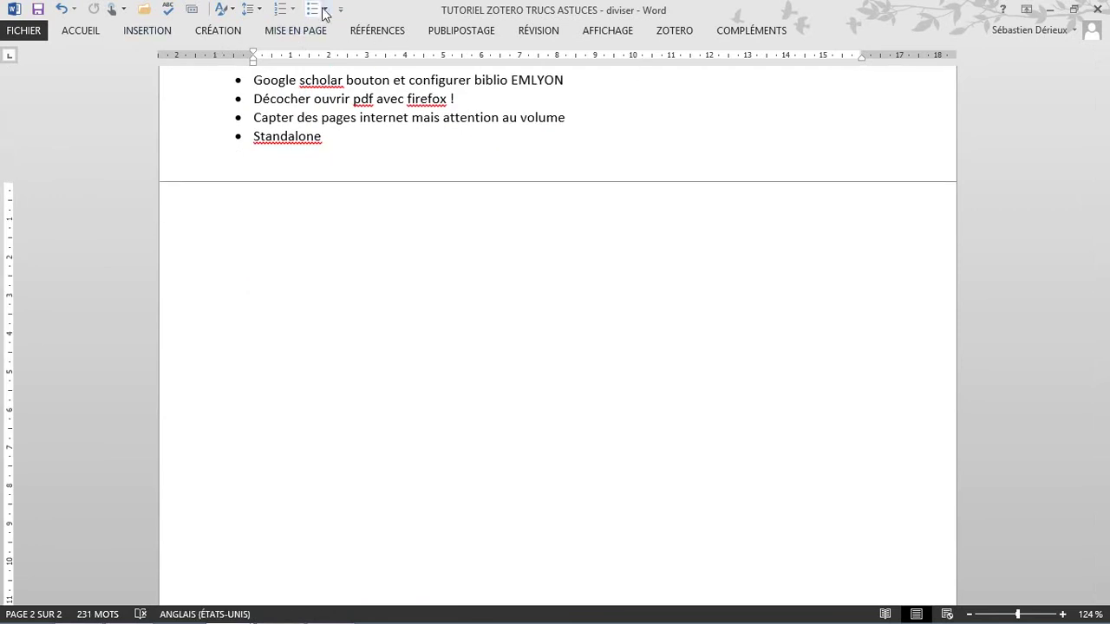
pyautogui.click(744, 35)
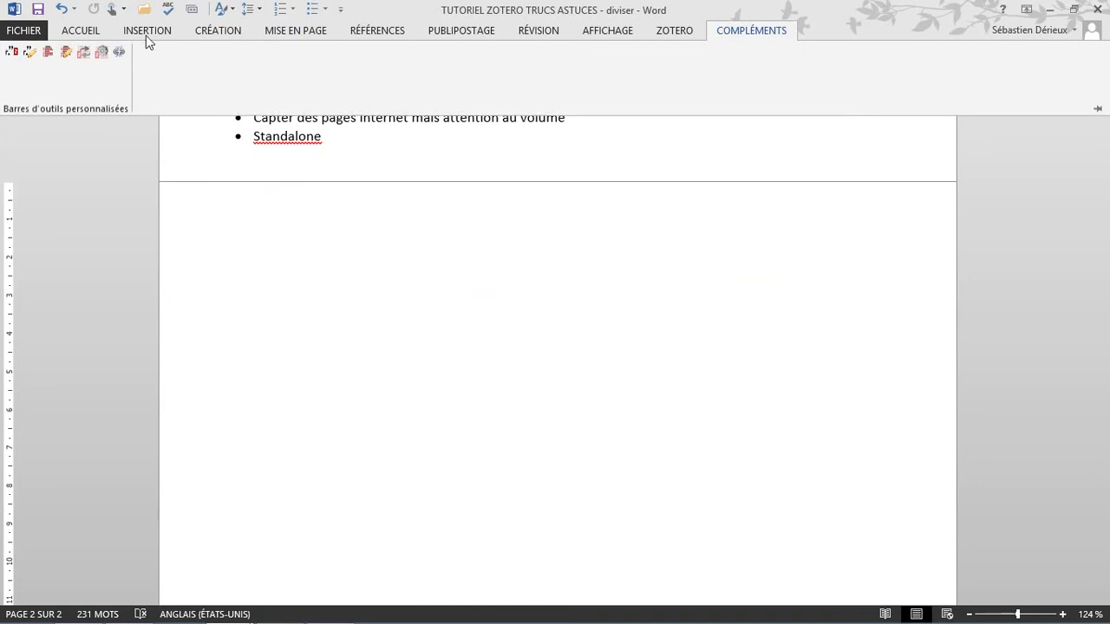
pyautogui.click(49, 52)
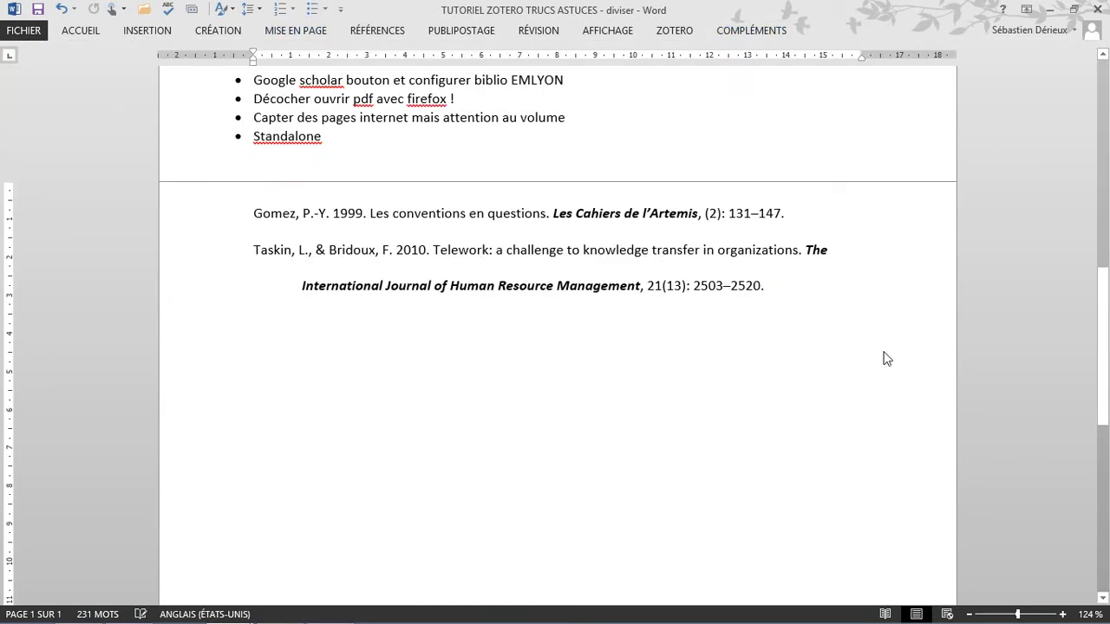
# Delete the whole bibliography block from the last page
pyautogui.click(184, 212)
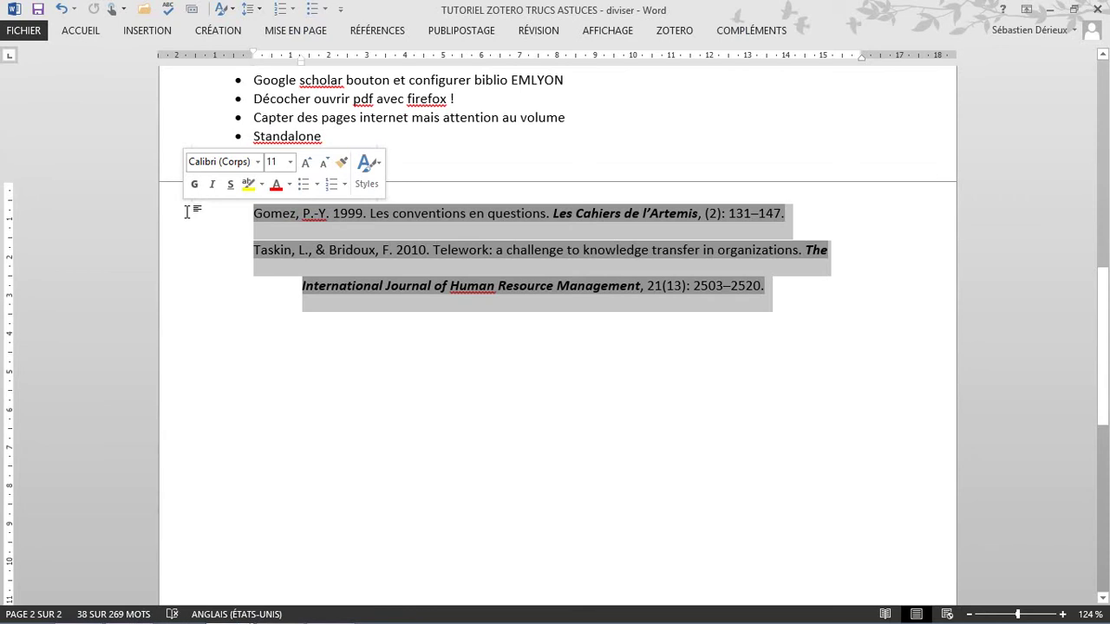
pyautogui.press('Delete')
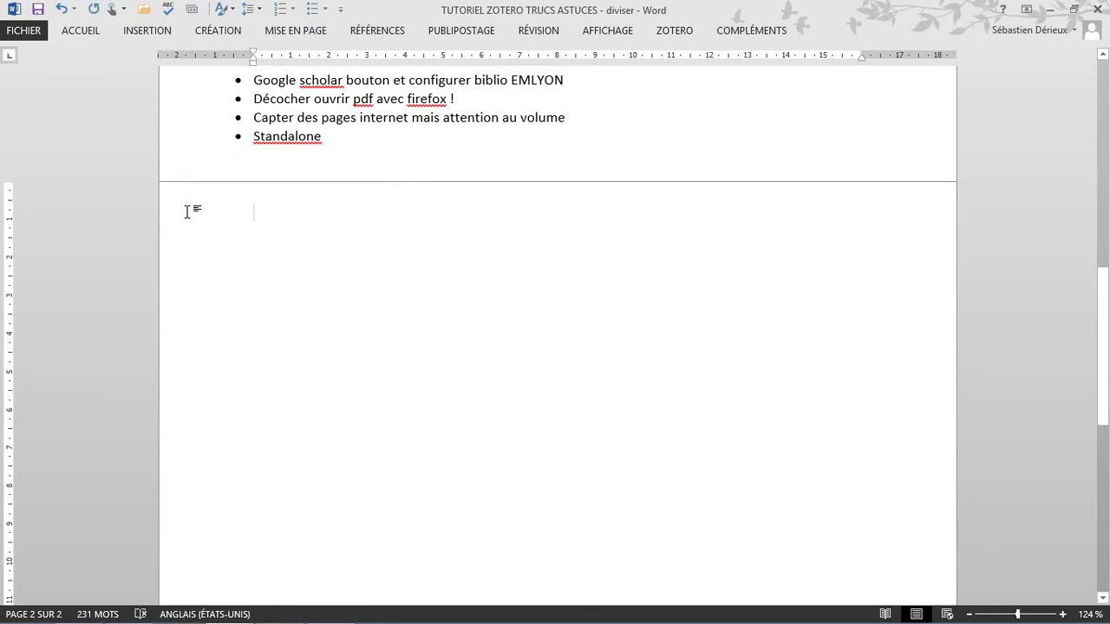
# Create a new blank document and start a Zotero citation in it
pyautogui.hotkey('ctrl', 'n')
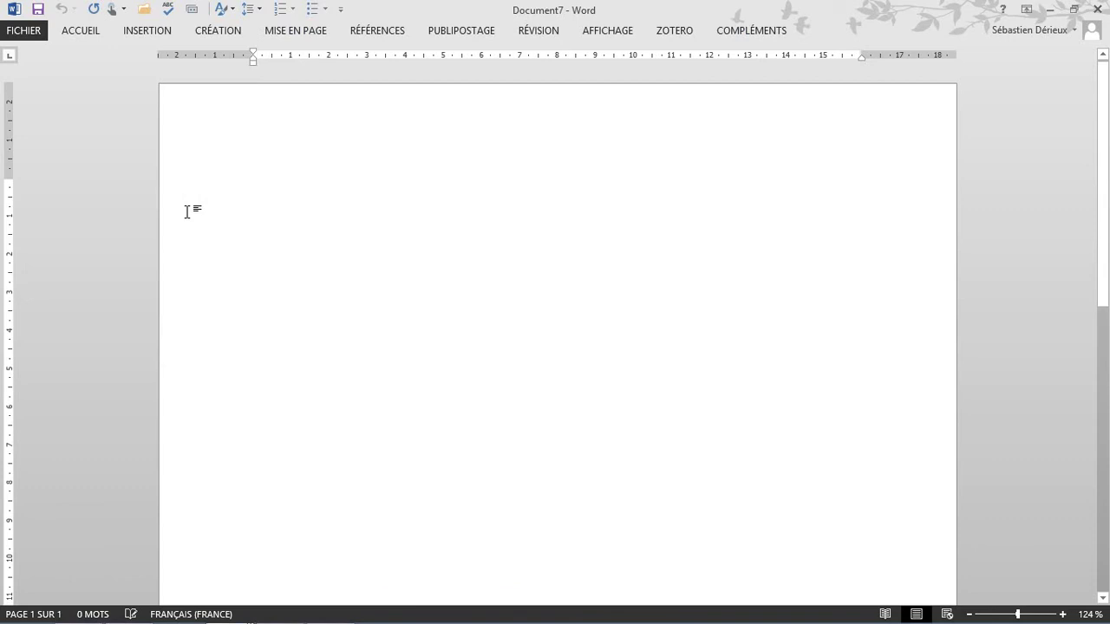
pyautogui.press('alt')
pyautogui.press('x')
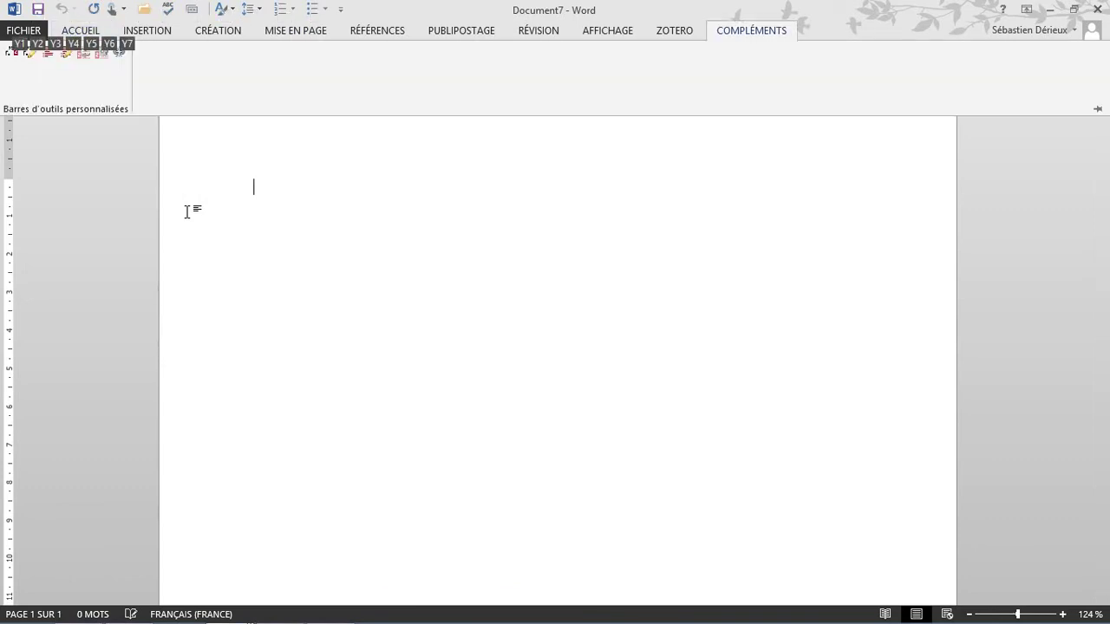
pyautogui.press('y')
pyautogui.press('6')
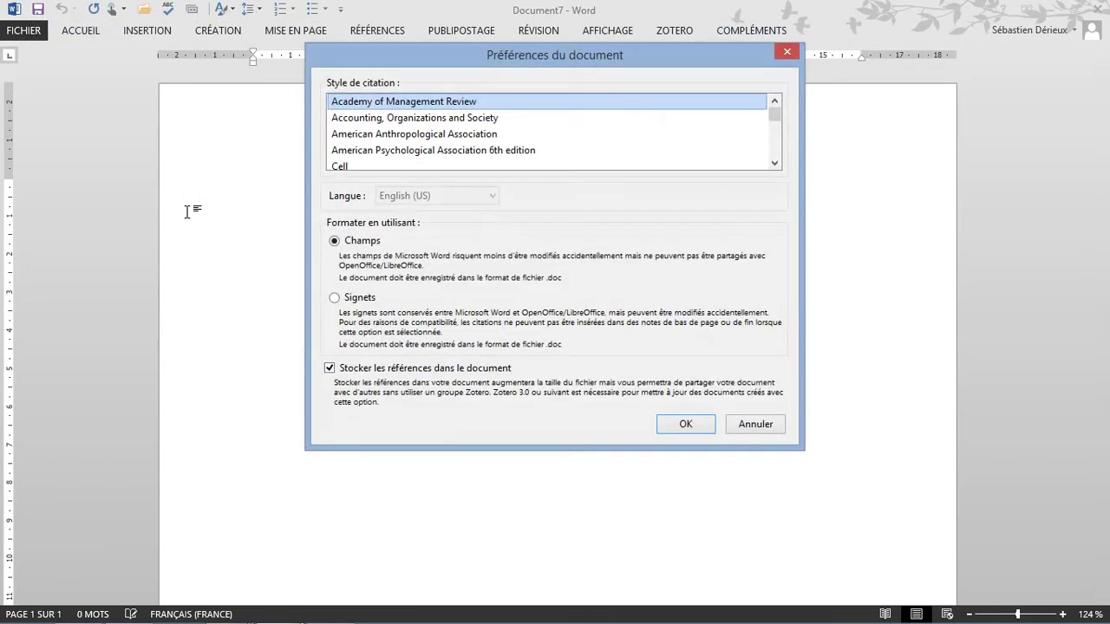
# Choose an author-date citation style for the new document and accept the Zotero document preferences
pyautogui.press('Down')
pyautogui.press('Down')
pyautogui.press('Down')
pyautogui.press('Down')
pyautogui.press('Down')
pyautogui.press('Down')
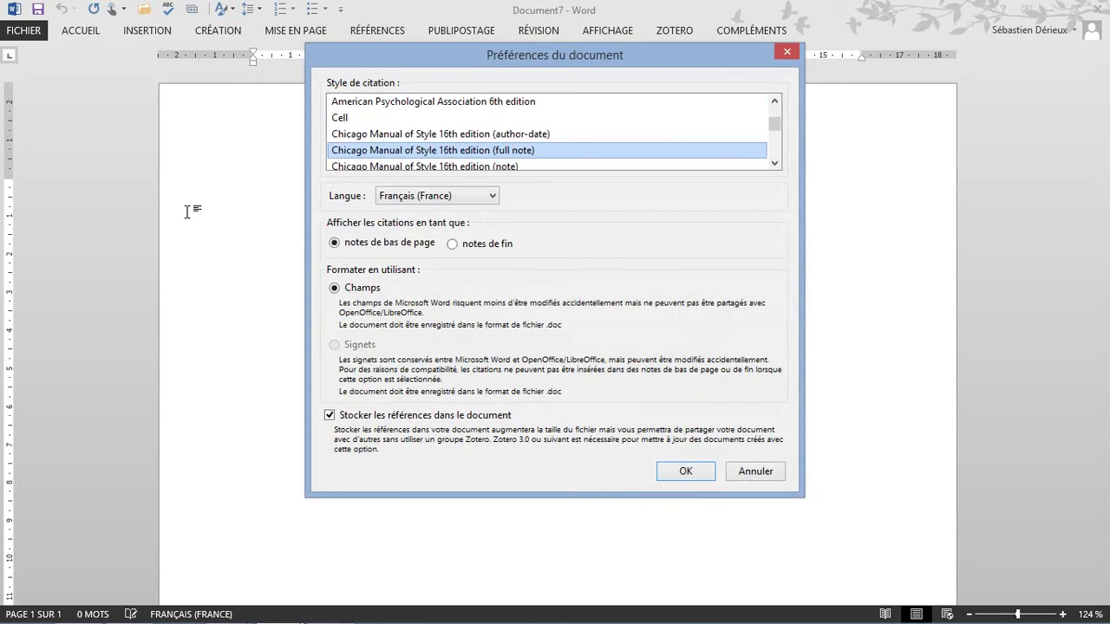
pyautogui.press('Down')
pyautogui.press('Down')
pyautogui.press('Down')
pyautogui.press('Down')
pyautogui.press('Down')
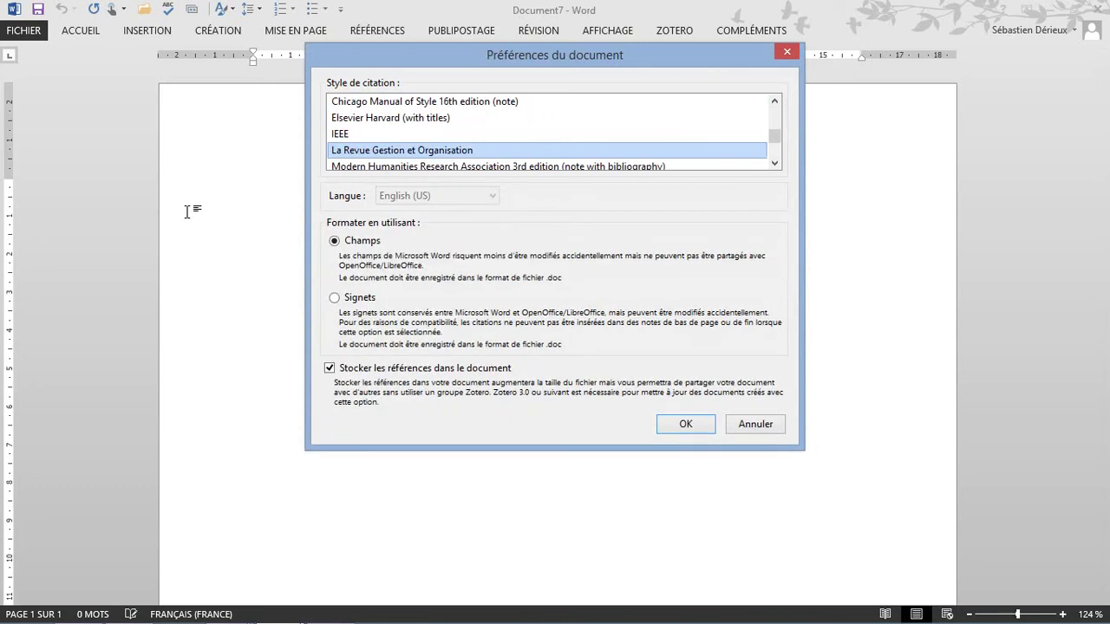
pyautogui.press('Up')
pyautogui.press('Return')
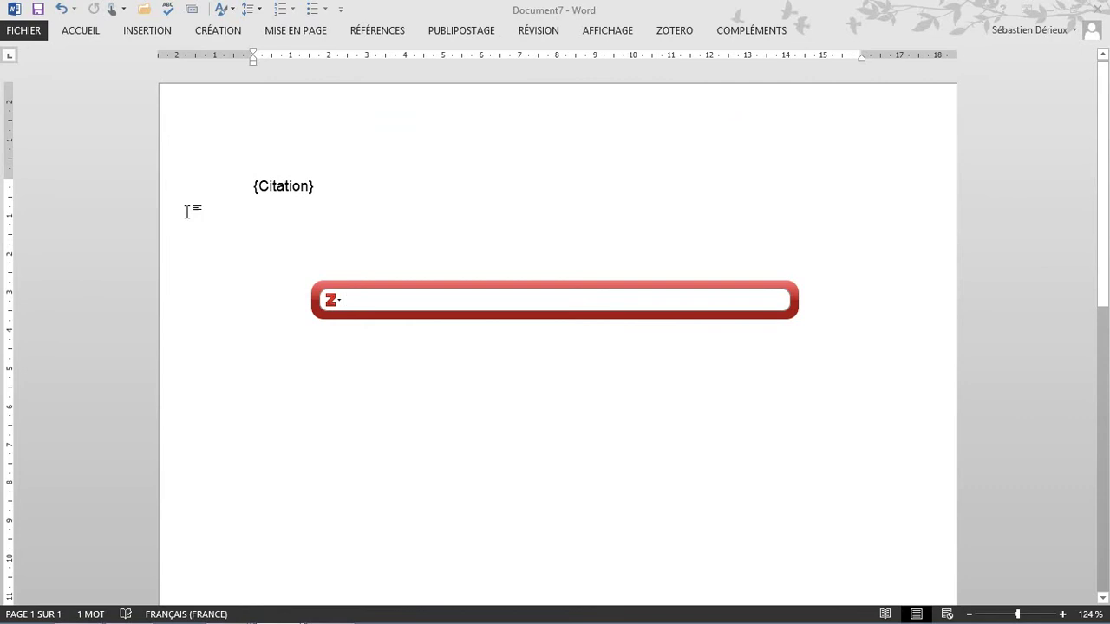
# Cite the 1994 book "Qualité et théorie des conventions" with page number 21 in the new document
pyautogui.write('gomez')
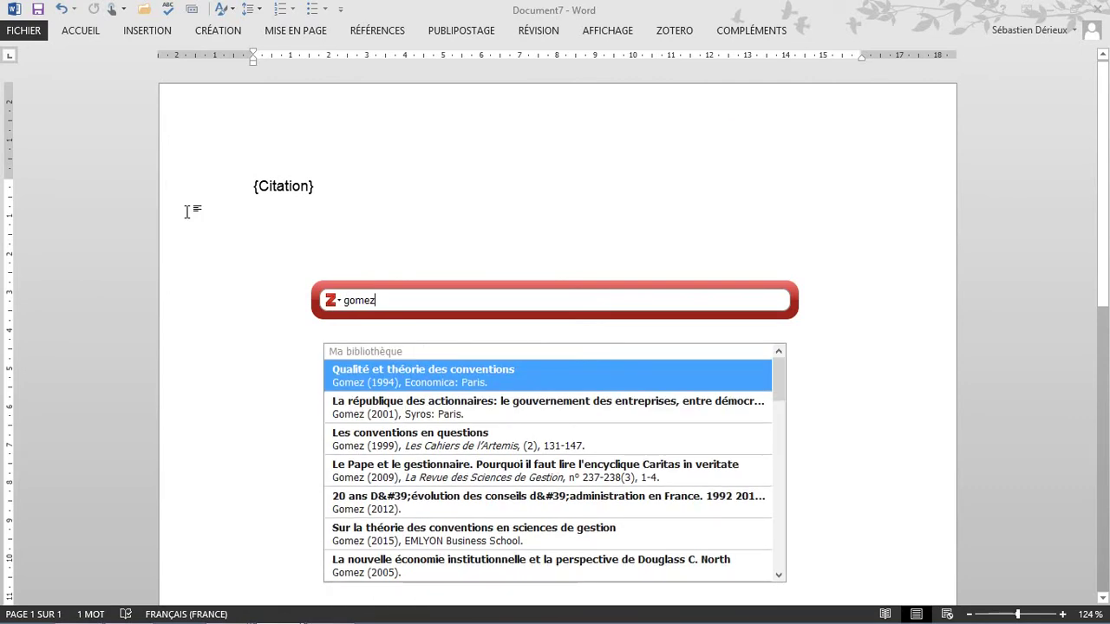
pyautogui.press('Return')
pyautogui.write(':21')
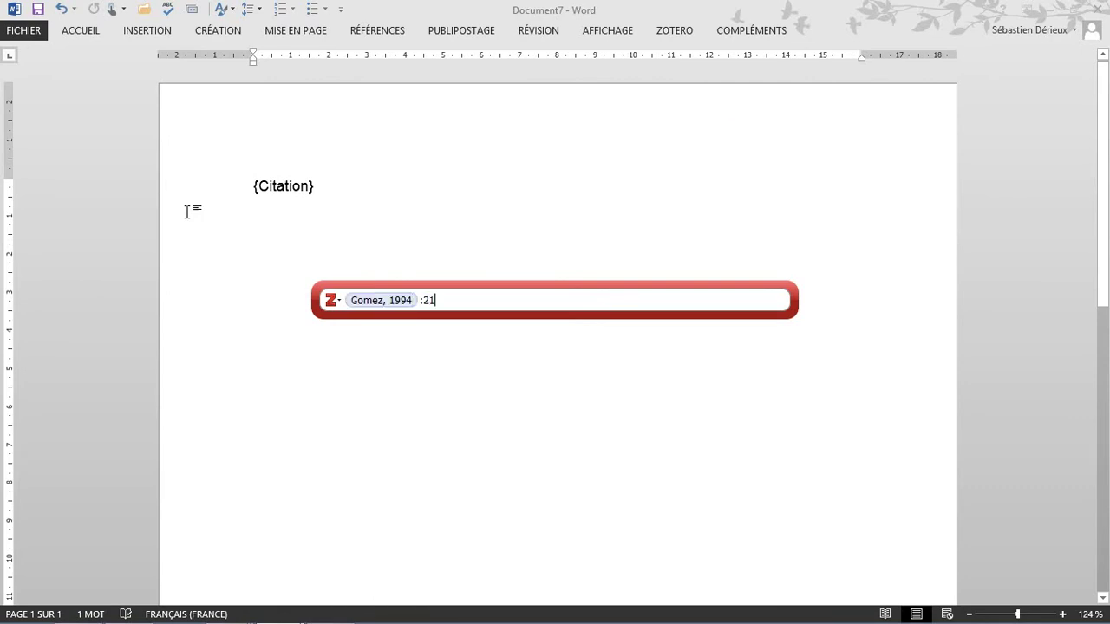
pyautogui.press('Return')
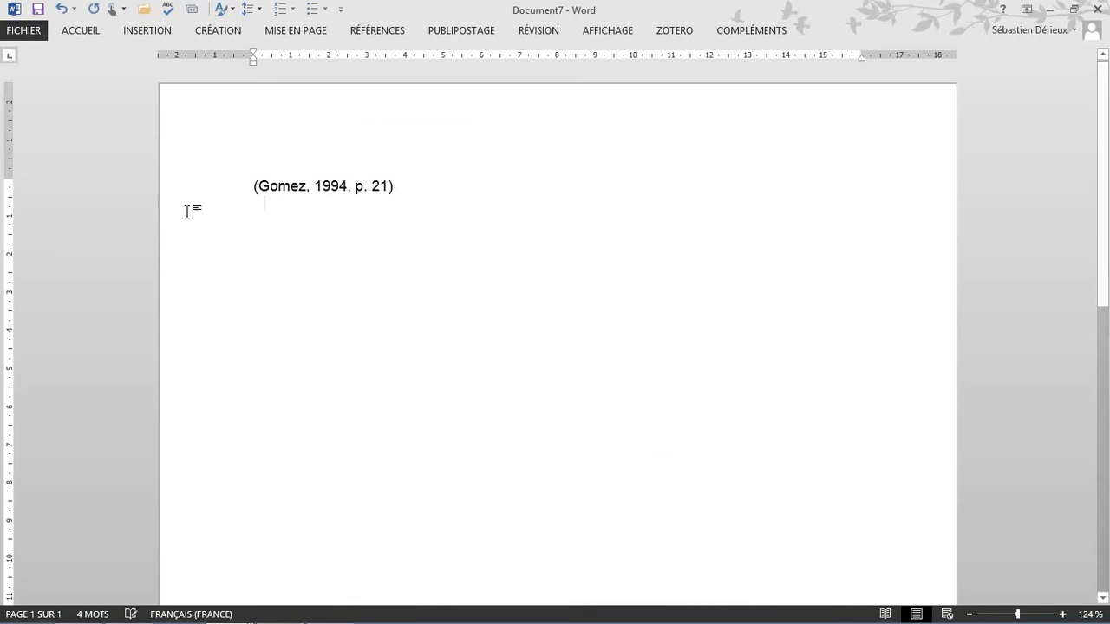
# Insert the Zotero bibliography below the citation, put two blank lines above it and select its entry
pyautogui.press('alt')
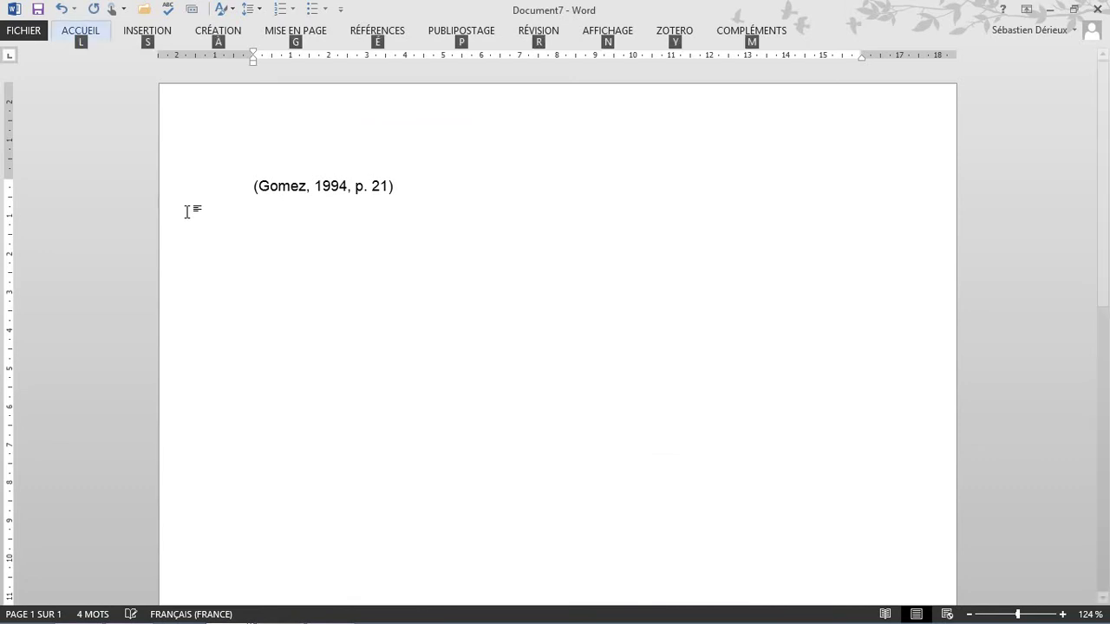
pyautogui.press('x')
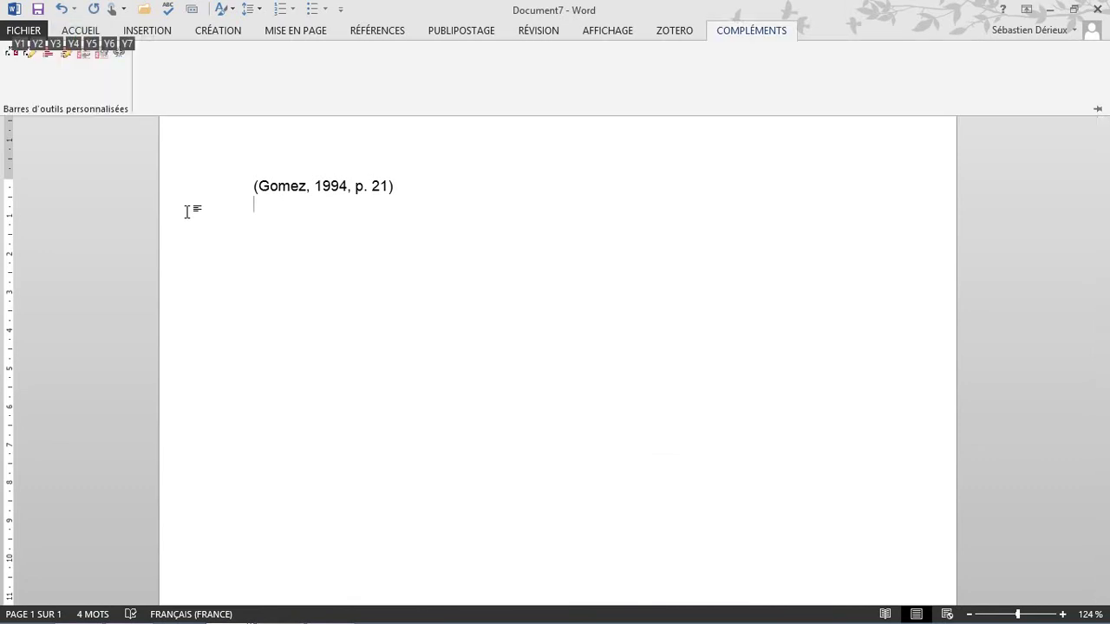
pyautogui.press('y')
pyautogui.press('3')
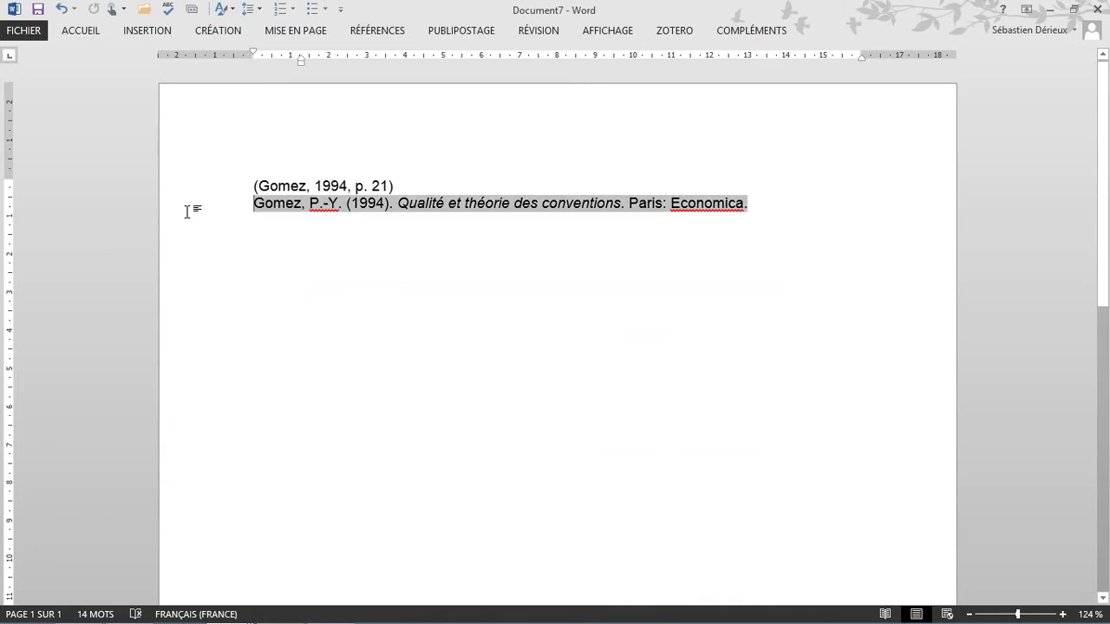
pyautogui.press('Return')
pyautogui.press('Return')
pyautogui.hotkey('shift', 'Down')
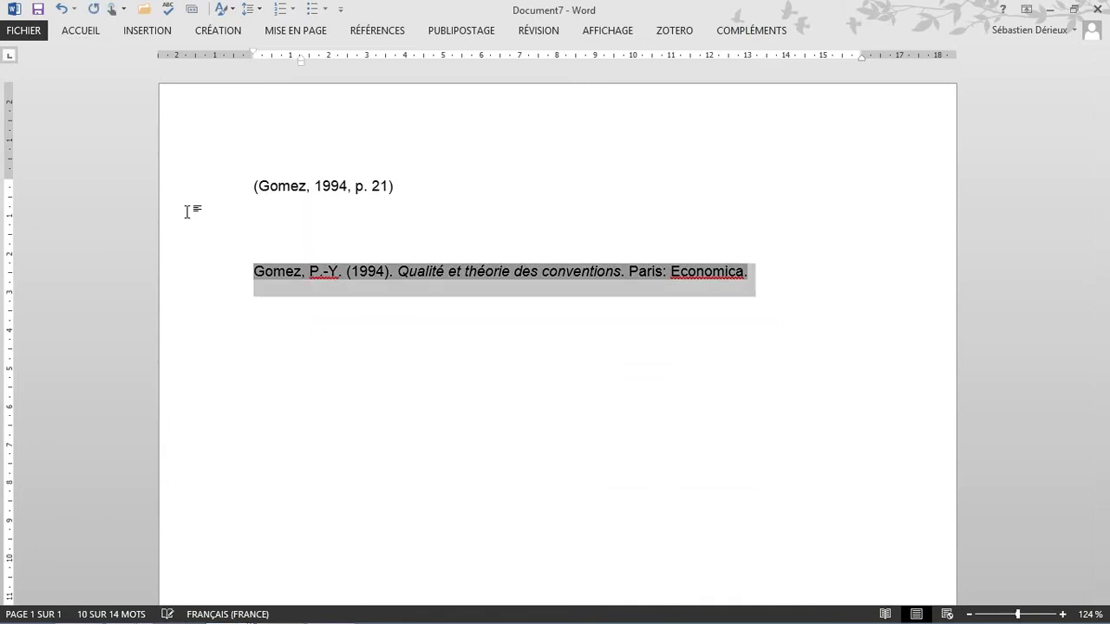
# Close the new document without saving it and return to the Zotero tips document
pyautogui.hotkey('ctrl', 'w')
pyautogui.press('Tab')
pyautogui.press('Return')
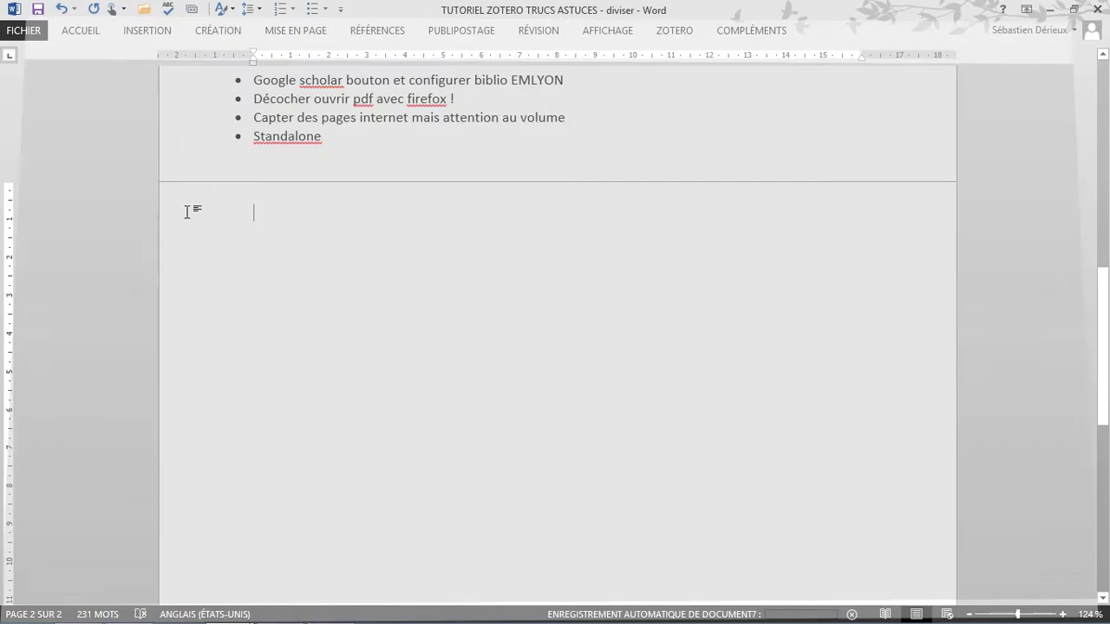
# Switch to the Zotero library in Firefox and select "The life of the mind", "La mémoire et le temps", "Psychology and primitive culture" and the 1933 "Remembering"
pyautogui.scroll(3, 186, 212)
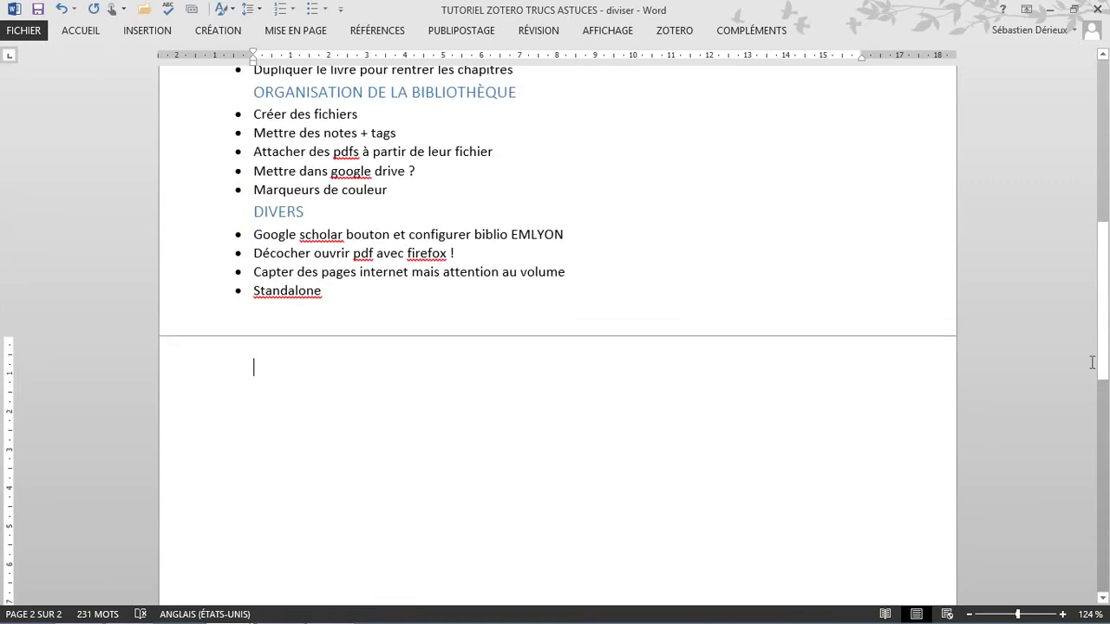
pyautogui.scroll(10, 540, 169)
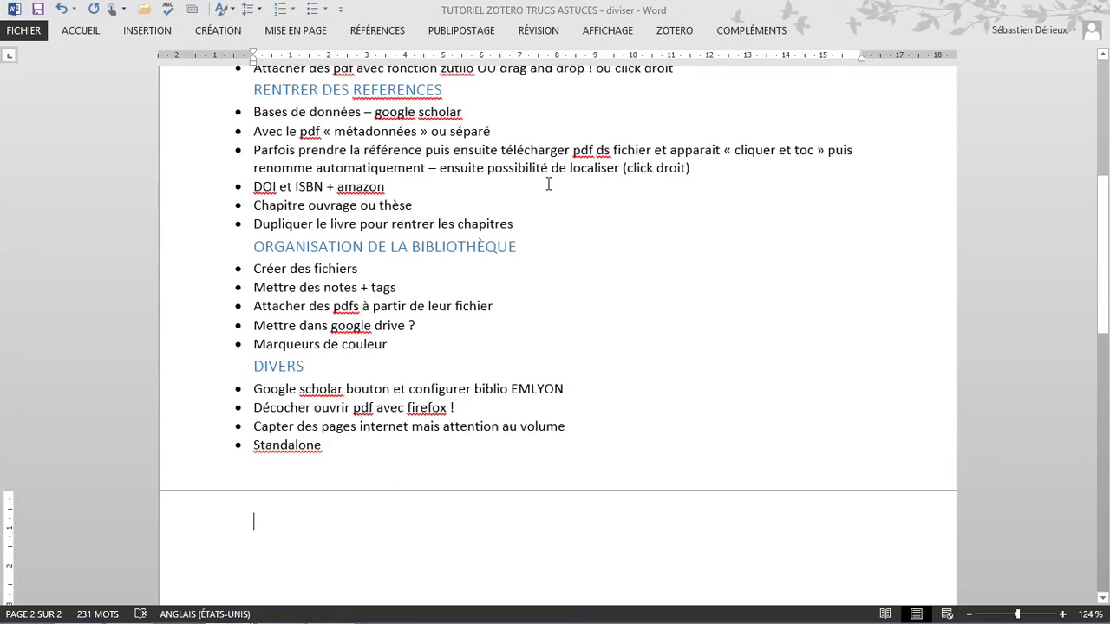
pyautogui.hotkey('alt', 'Tab')
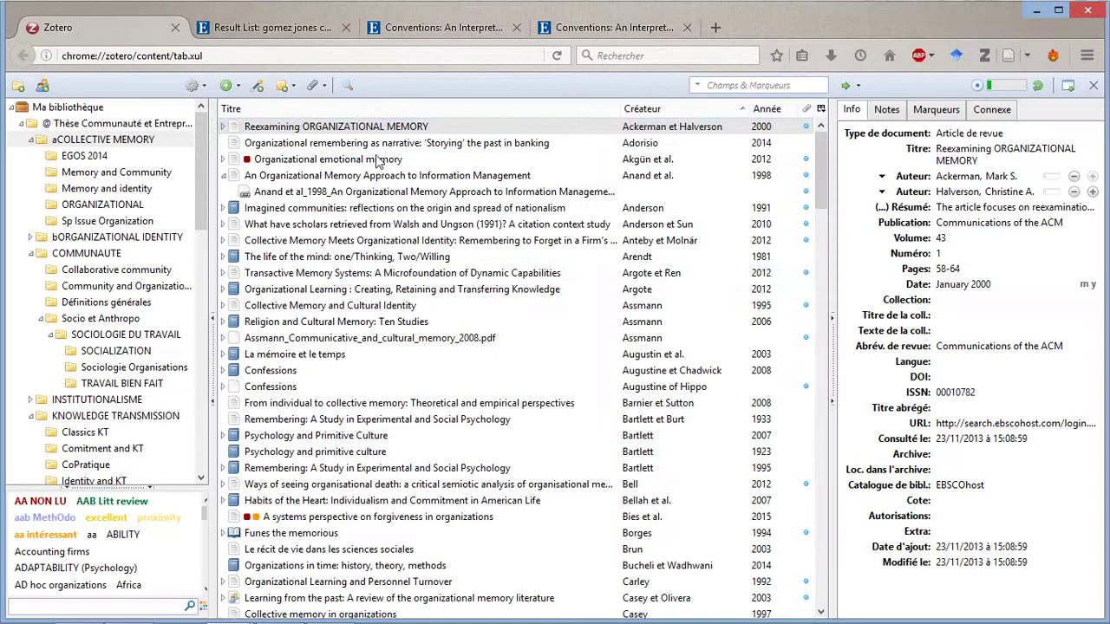
pyautogui.click(415, 257)
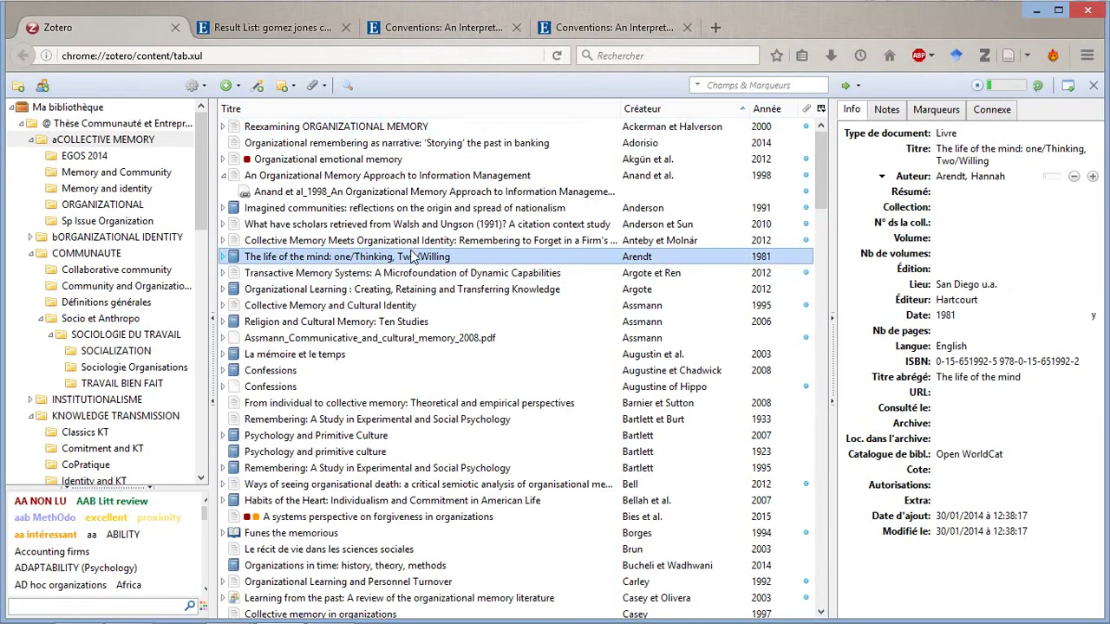
pyautogui.keyDown('ctrl'); pyautogui.click(421, 354); pyautogui.keyUp('ctrl')
pyautogui.keyDown('ctrl'); pyautogui.click(454, 456); pyautogui.keyUp('ctrl')
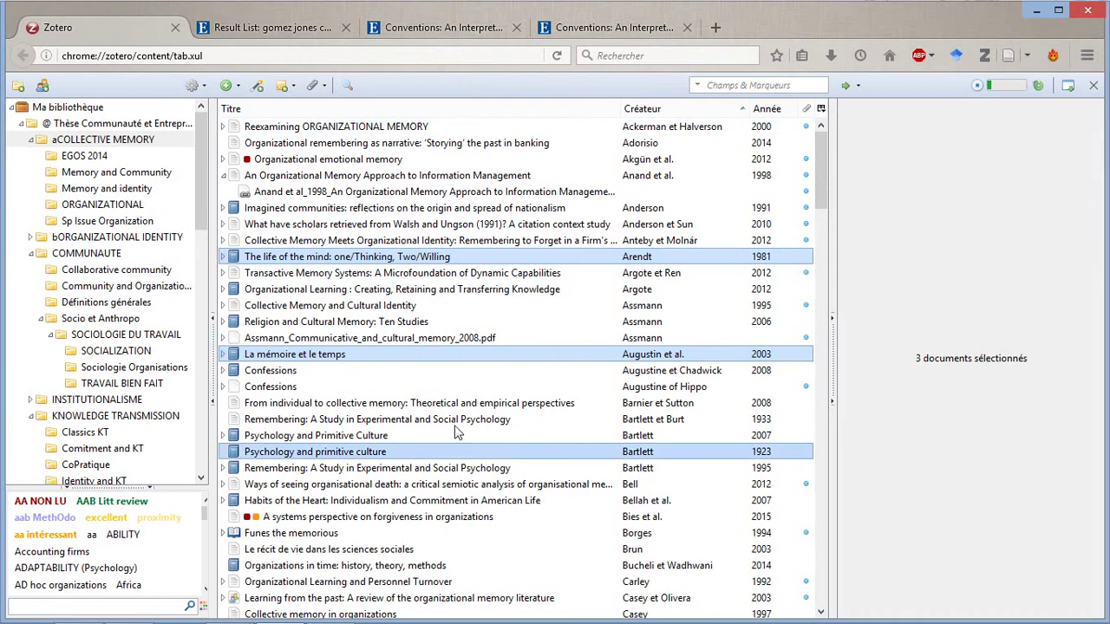
pyautogui.keyDown('ctrl'); pyautogui.click(455, 427); pyautogui.keyUp('ctrl')
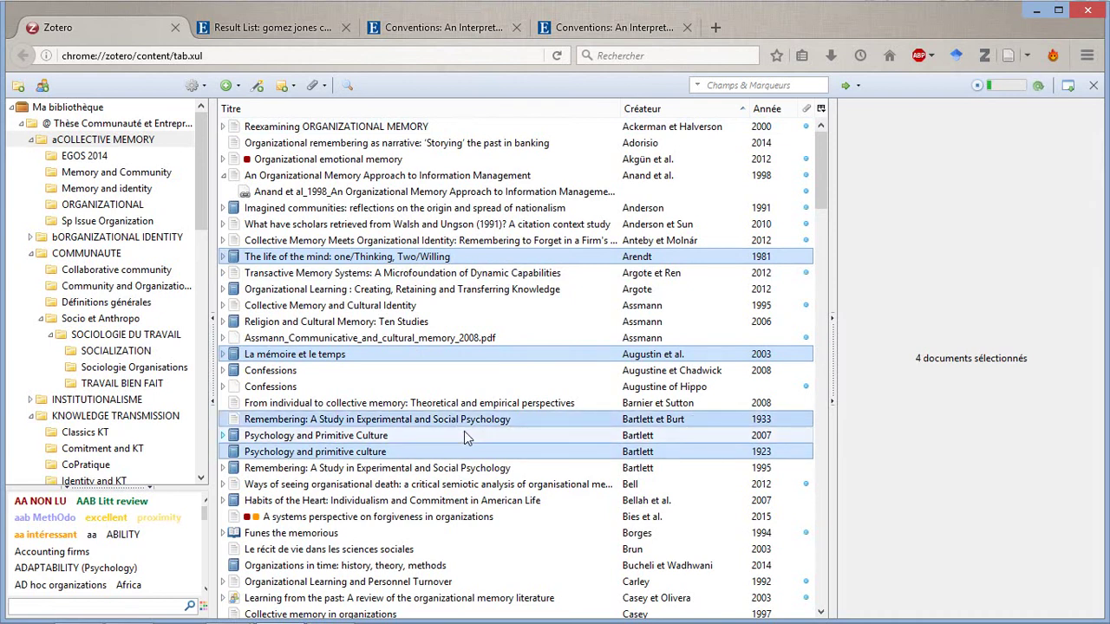
# Create a new Word document, paste the four selected references as a bibliography, and undo the paste
pyautogui.hotkey('alt', 'Tab')
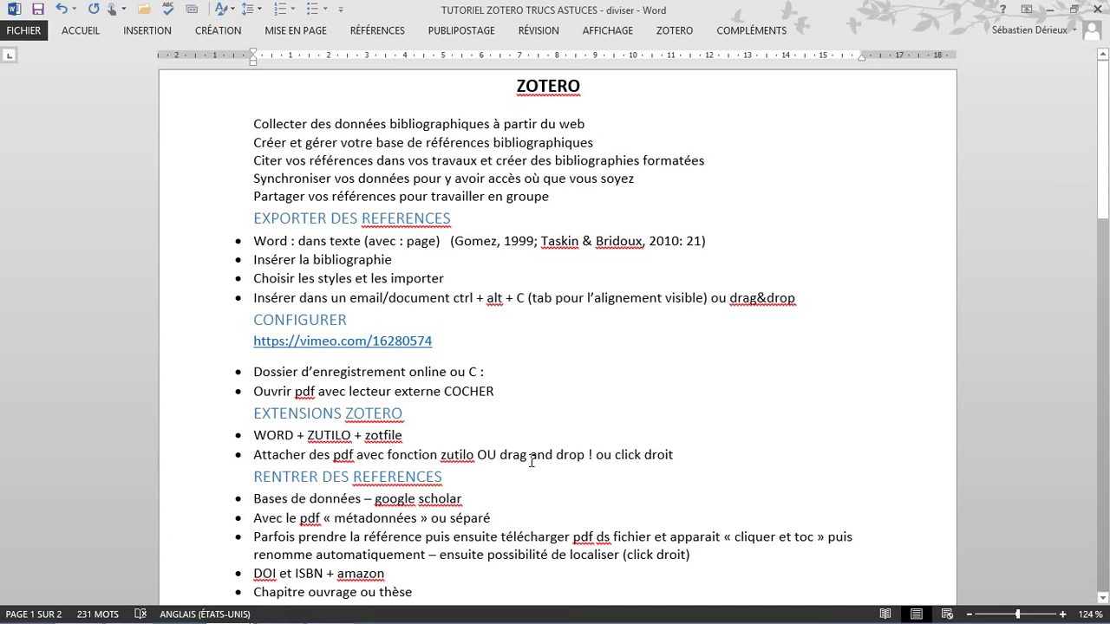
pyautogui.hotkey('ctrl', 'n')
pyautogui.write('Arendt, Hannah. The Life of the Mind: one/Thinking, Two/Willing. San Diego u.a.: Hartcourt, 1981. Augustin, Cyril Morana, et Louis Moreau. La mémoire et le temps. Paris: Éd. Mille et une nuits, 2003. Bartlett, F. C., et Cyril Burt. « Remembering: A Study in Experimental and Social Psychology ». British Journal of Educational Psychology 3, n° 2 (1 juin 1933): 187-92. doi:10.1111/j.2044-8279.1933.tb02913.x. Bartlett, Frederic C. Psychology and primitive culture. New York: The Macmillan company, 1923. http://catalog.hathitrust.org/Record/008916251.')
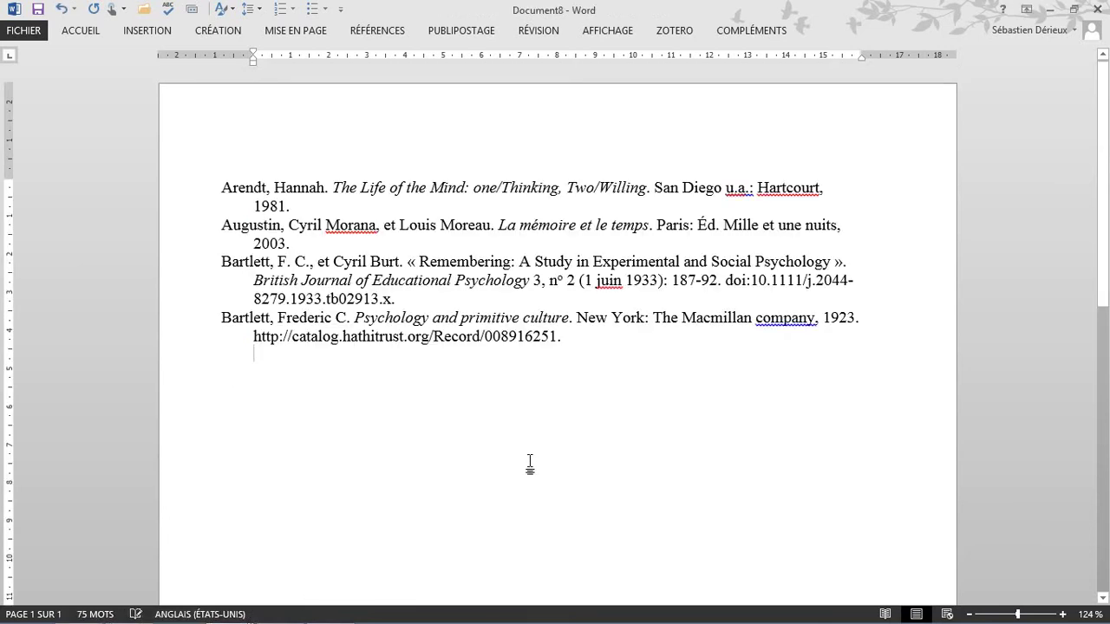
pyautogui.hotkey('ctrl', 'z')
# Add "Organizational Learning" (2012) and "Religion and Cultural Memory: Ten Studies" to the Zotero selection, and paste all six references as a bibliography into the Word document
pyautogui.hotkey('alt', 'Tab')
pyautogui.hotkey('alt', 'Tab')
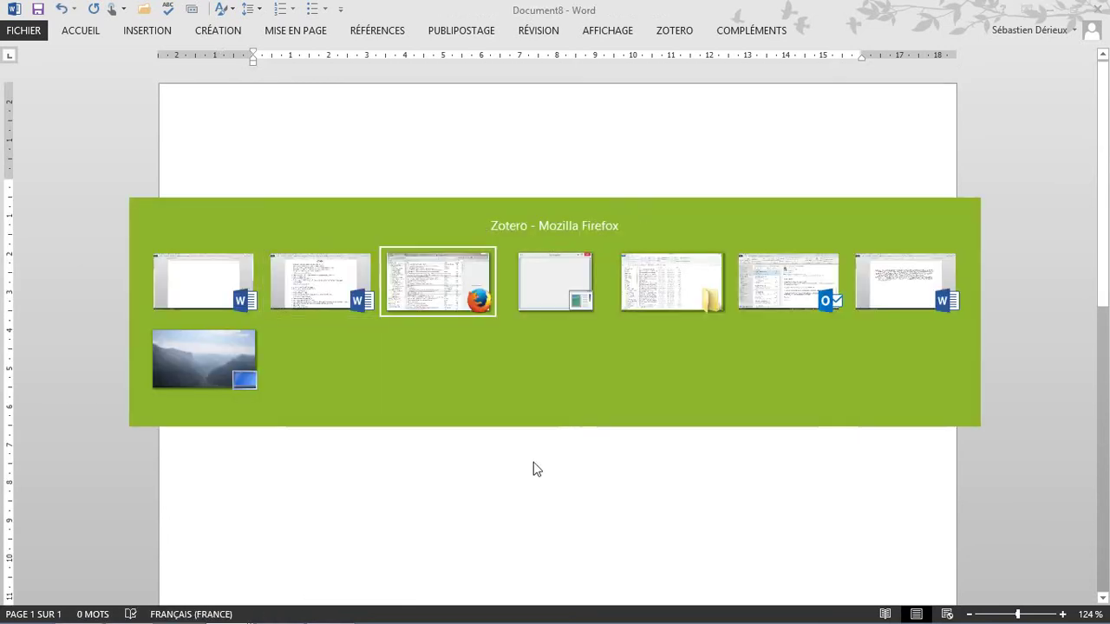
pyautogui.keyDown('ctrl'); pyautogui.click(427, 289); pyautogui.keyUp('ctrl')
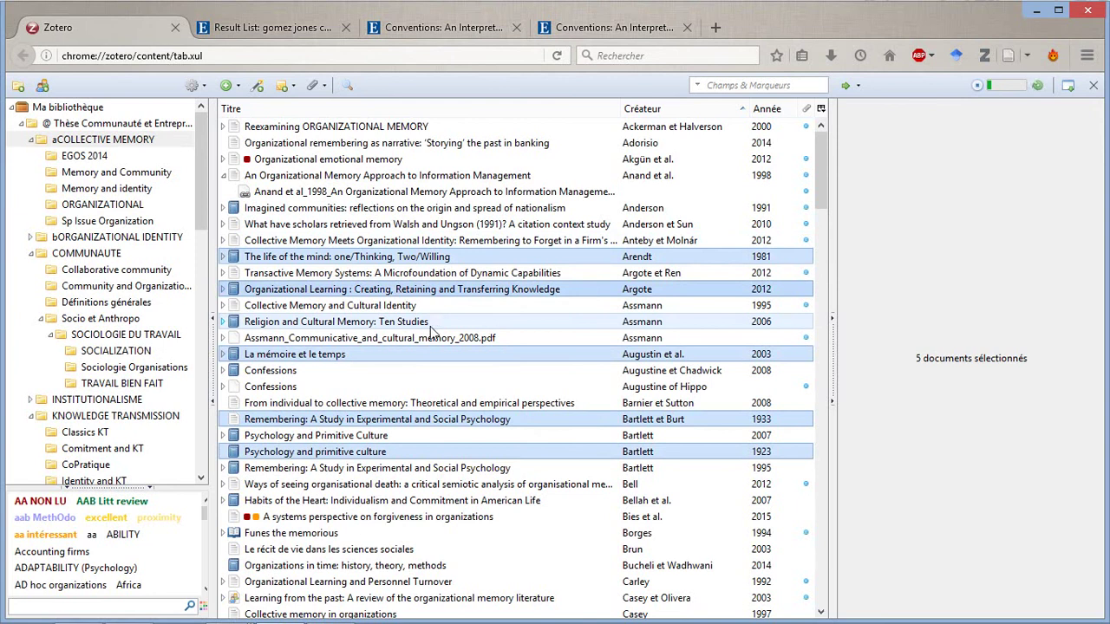
pyautogui.keyDown('ctrl'); pyautogui.click(431, 325); pyautogui.keyUp('ctrl')
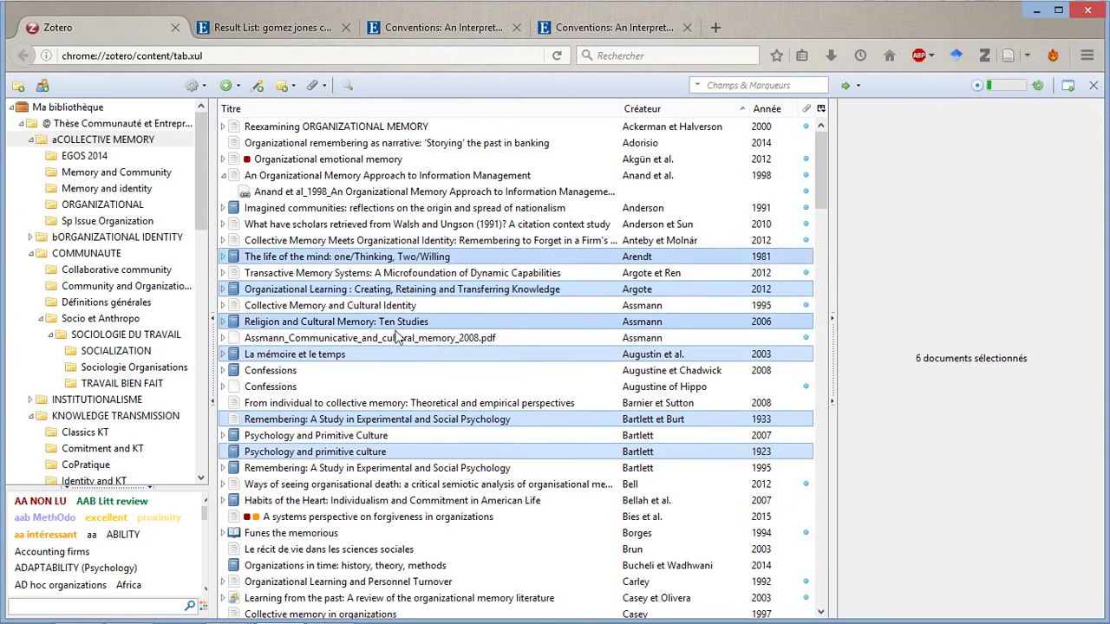
pyautogui.hotkey('ctrl', 'shift', 'c')
pyautogui.hotkey('alt', 'Tab')
pyautogui.hotkey('ctrl', 'v')
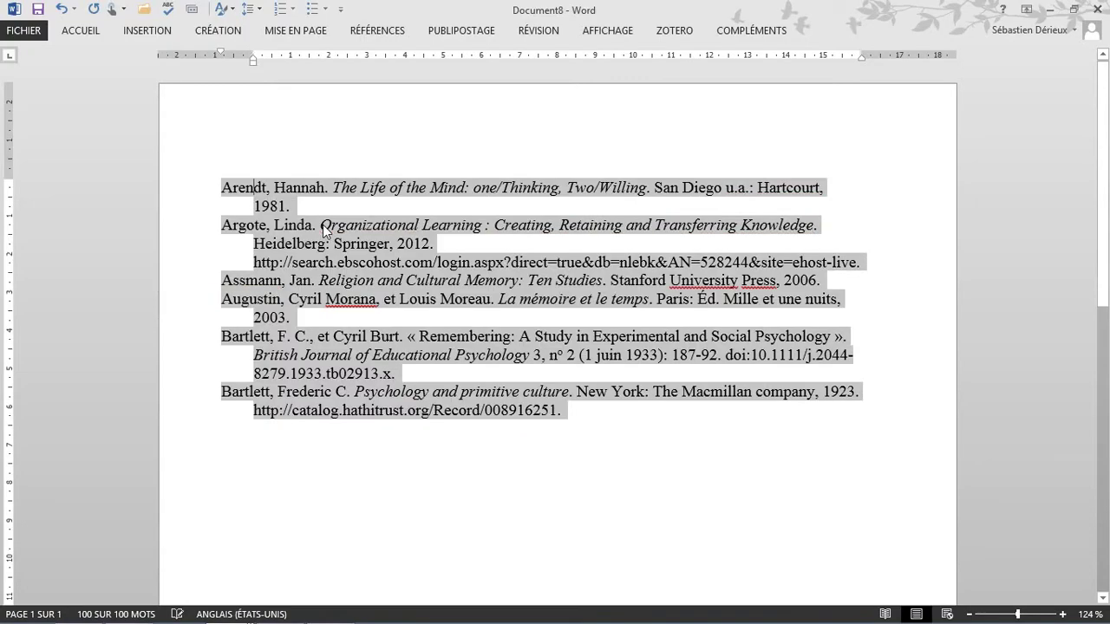
# Close the pasted bibliography document without saving it, and place the cursor in the "Choisir les styles et les importer" line of the tips document
pyautogui.hotkey('alt', 'F4')
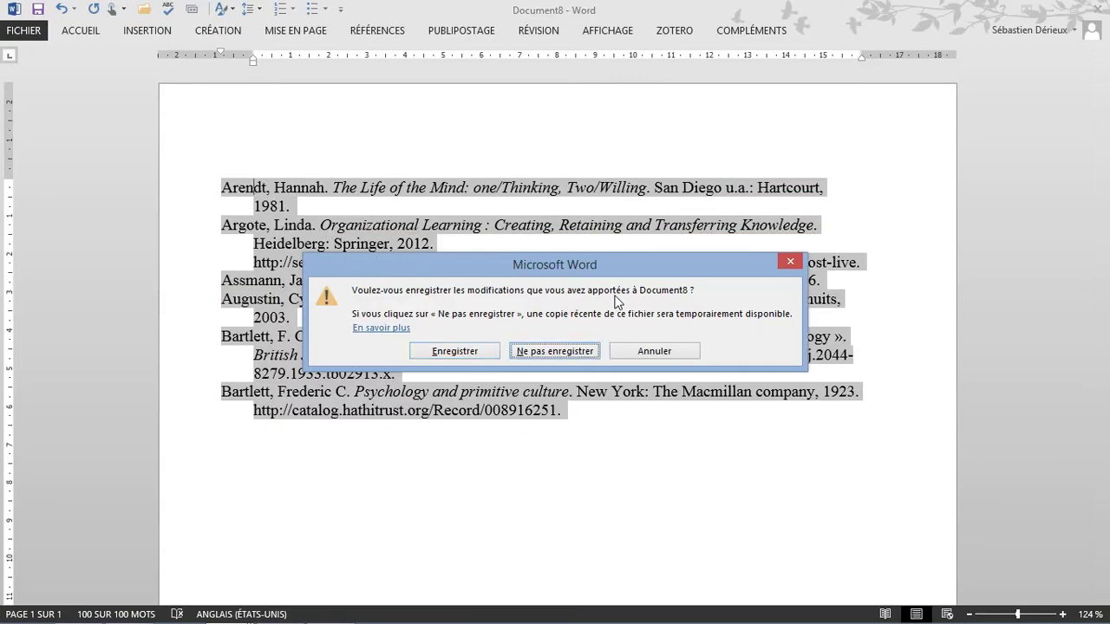
pyautogui.press('Return')
pyautogui.hotkey('alt', 'Tab')
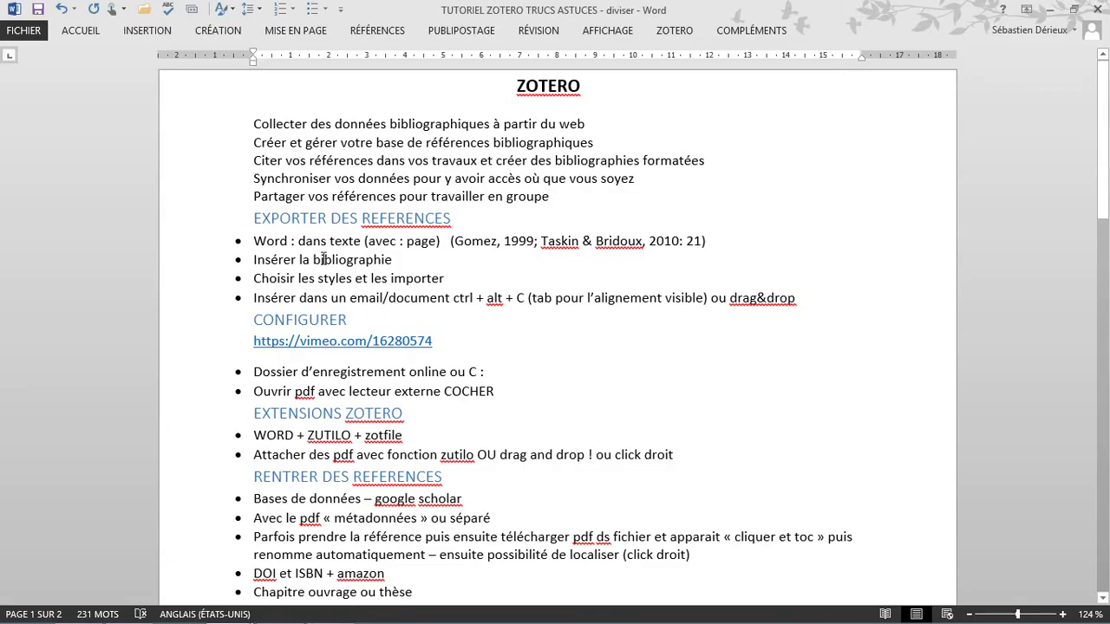
pyautogui.moveTo(323, 259); pyautogui.dragTo(339, 282)
pyautogui.click(338, 281)
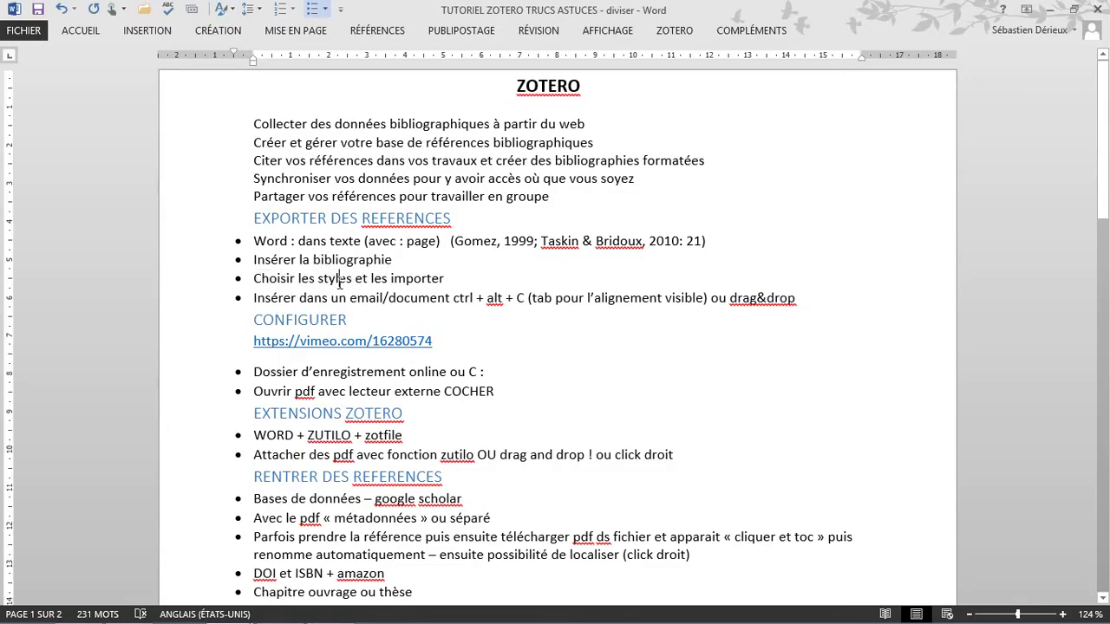
# Examine the installed citation styles in Zotero's citation preferences, and close the preferences
pyautogui.hotkey('alt', 'Tab')
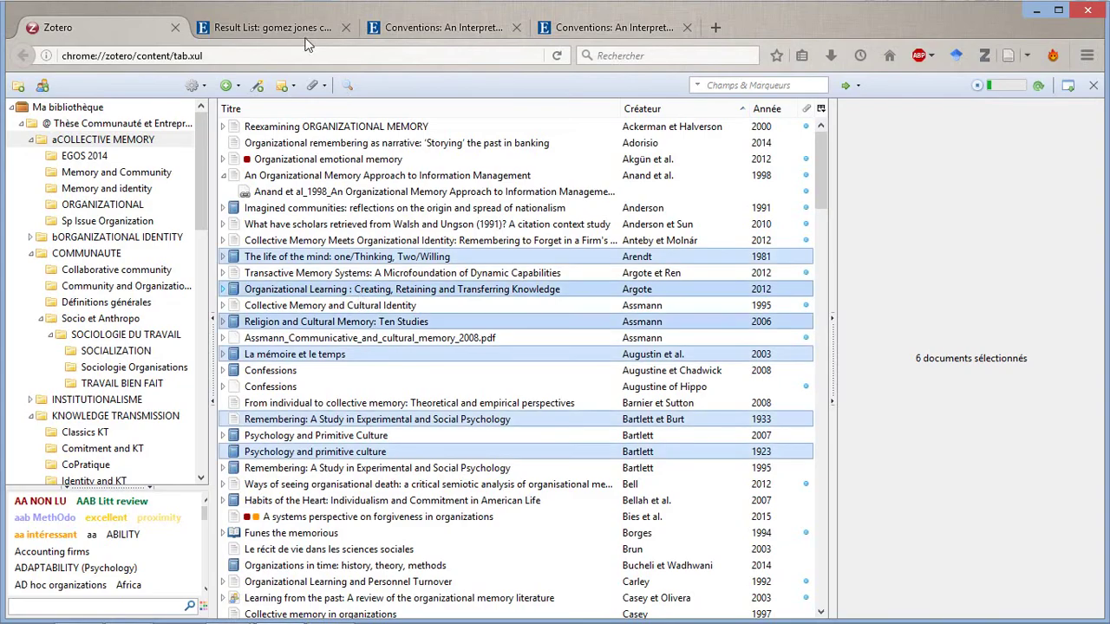
pyautogui.click(196, 86)
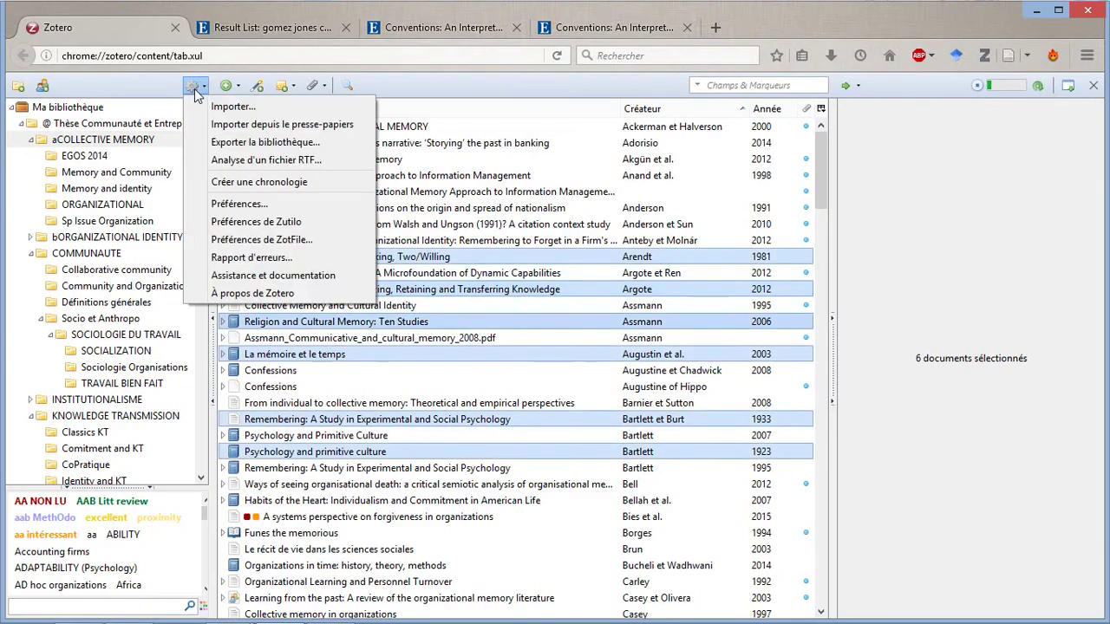
pyautogui.click(241, 205)
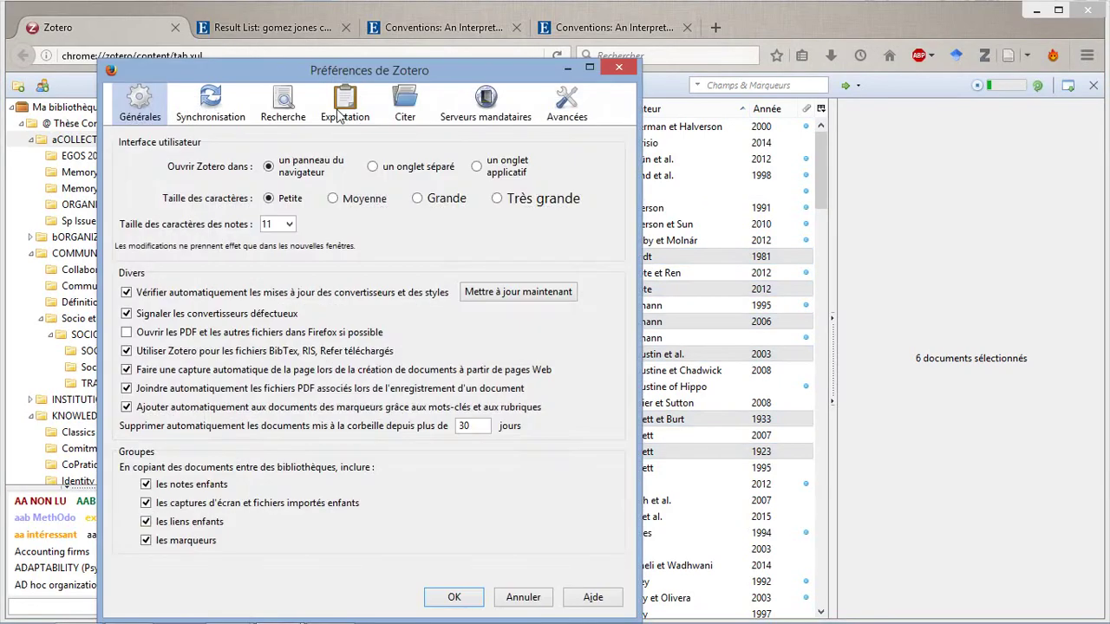
pyautogui.click(405, 104)
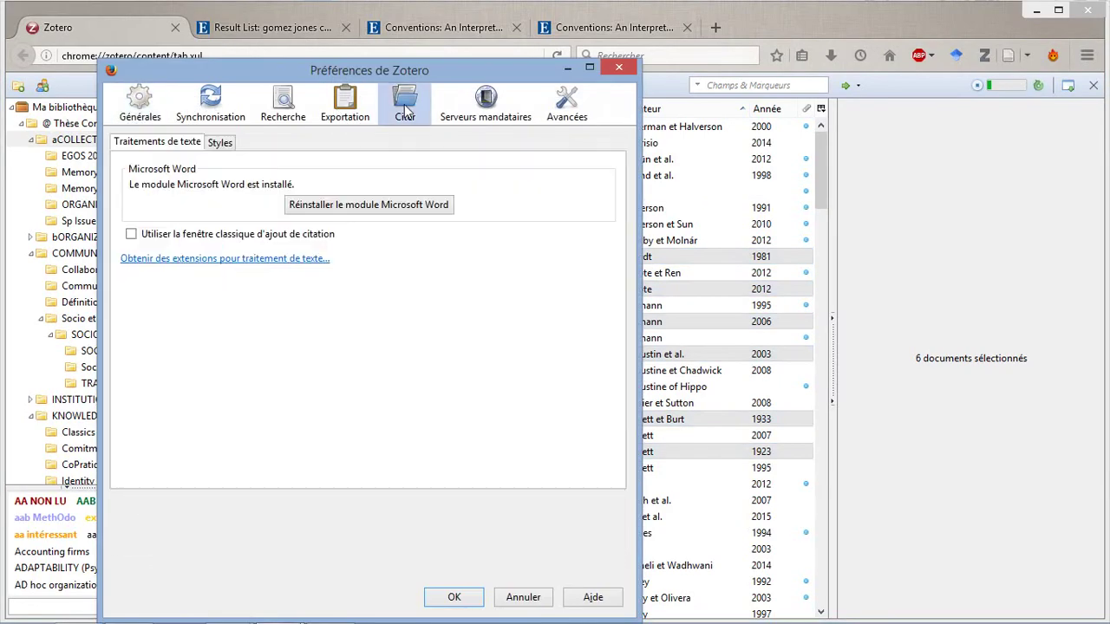
pyautogui.click(222, 144)
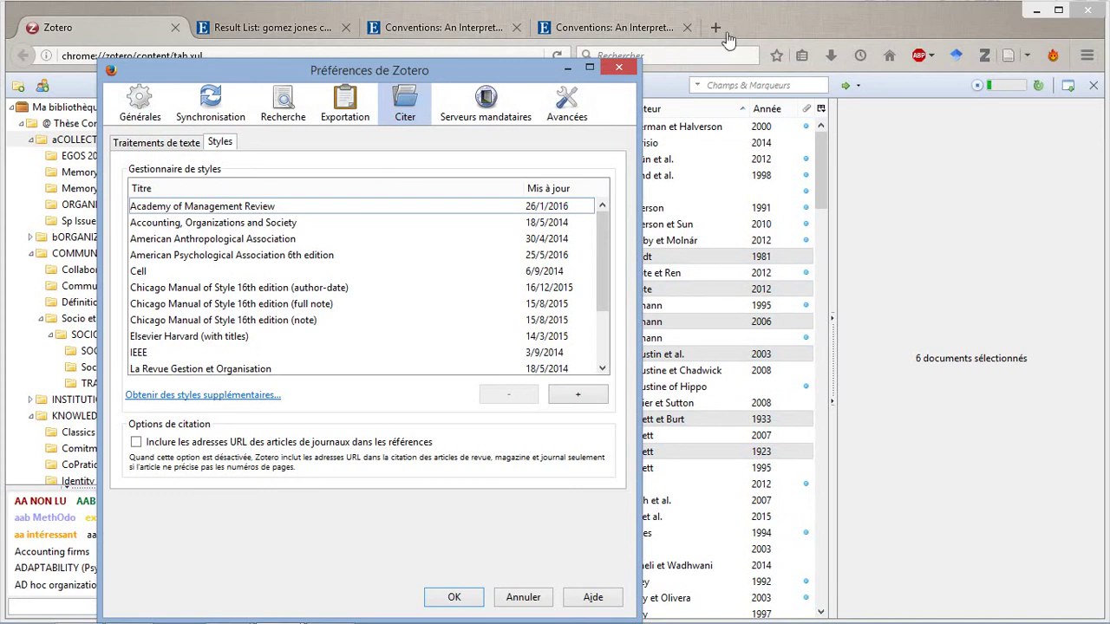
pyautogui.click(617, 67)
# Return to the Zotero tips document in Word and select the bullets under the CONFIGURER heading
pyautogui.hotkey('alt', 'Tab')
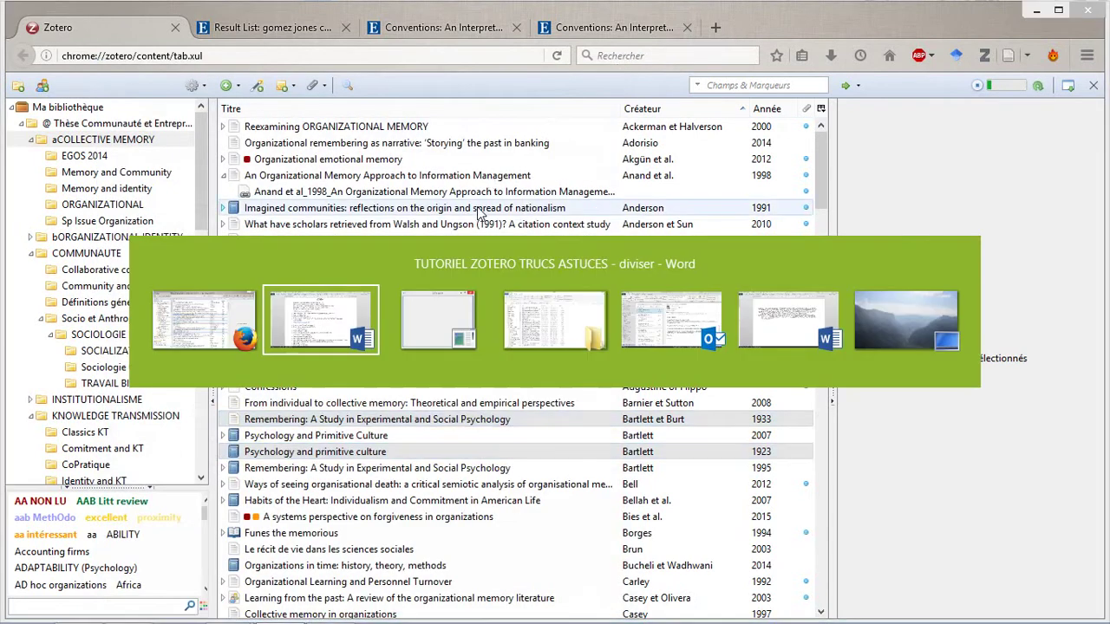
pyautogui.click(435, 299)
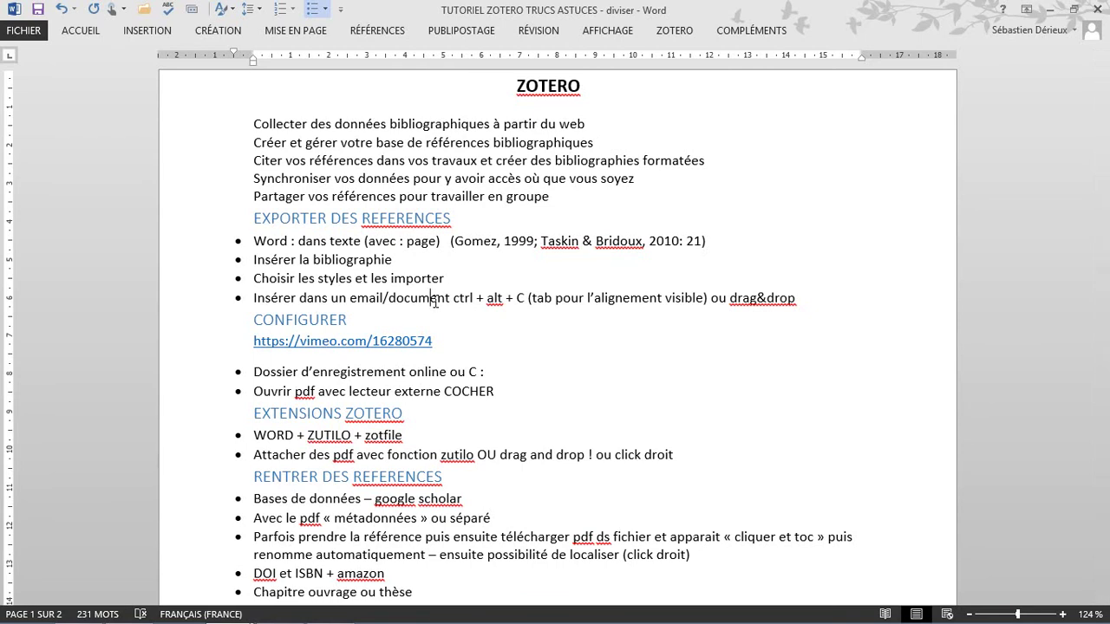
pyautogui.scroll(-3, 471, 272)
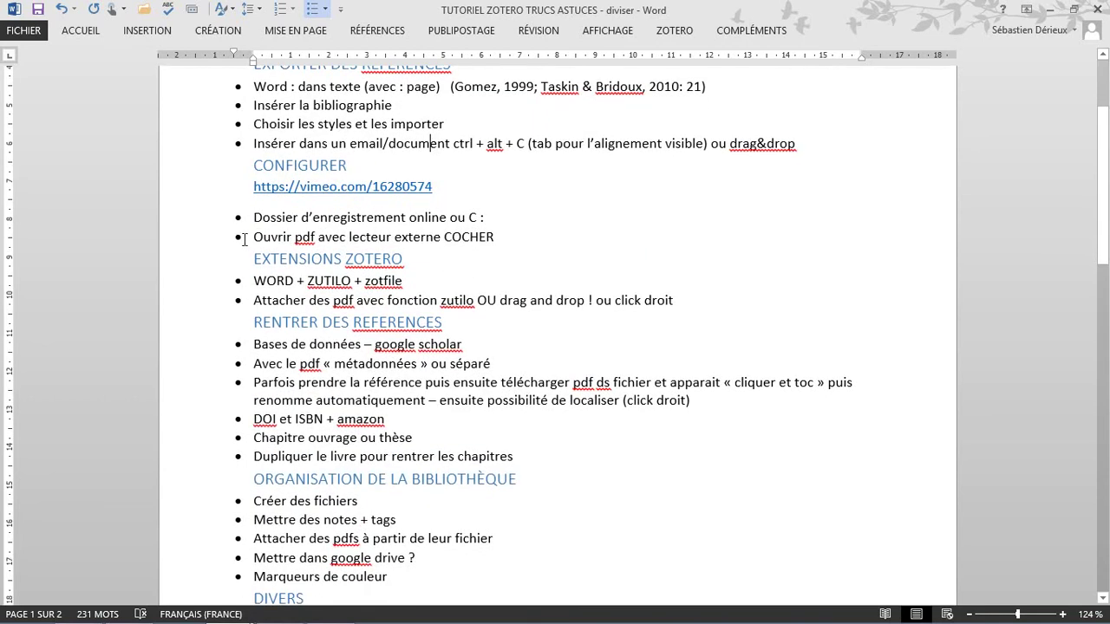
pyautogui.click(240, 219)
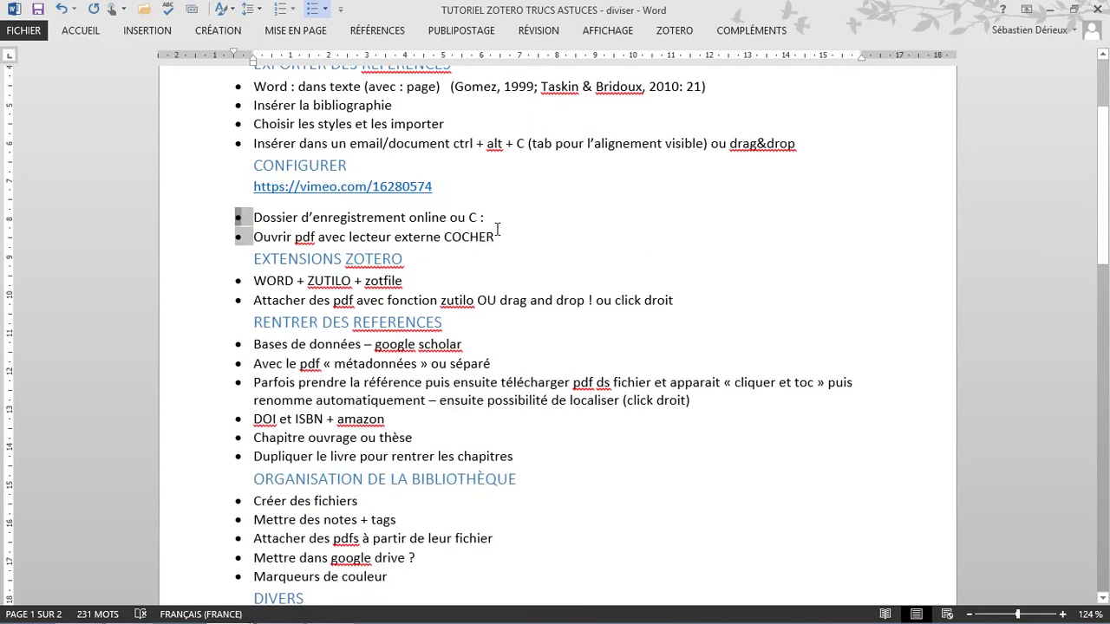
# Examine the base directory and data storage location in Zotero's advanced files and folders preferences, and cancel the preferences
pyautogui.hotkey('alt', 'Tab')
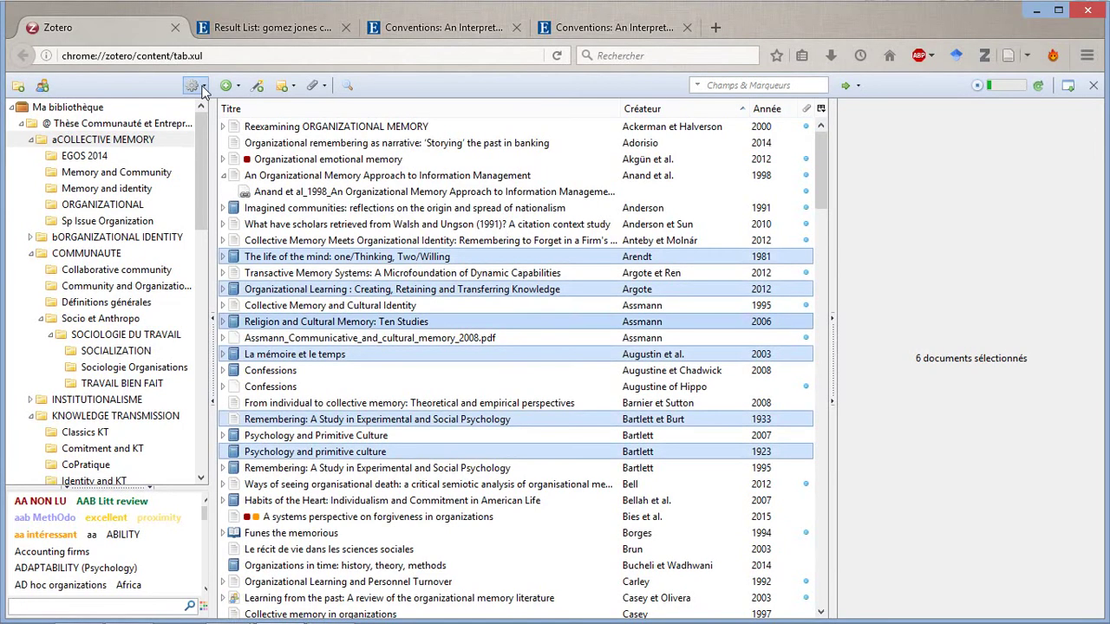
pyautogui.click(195, 86)
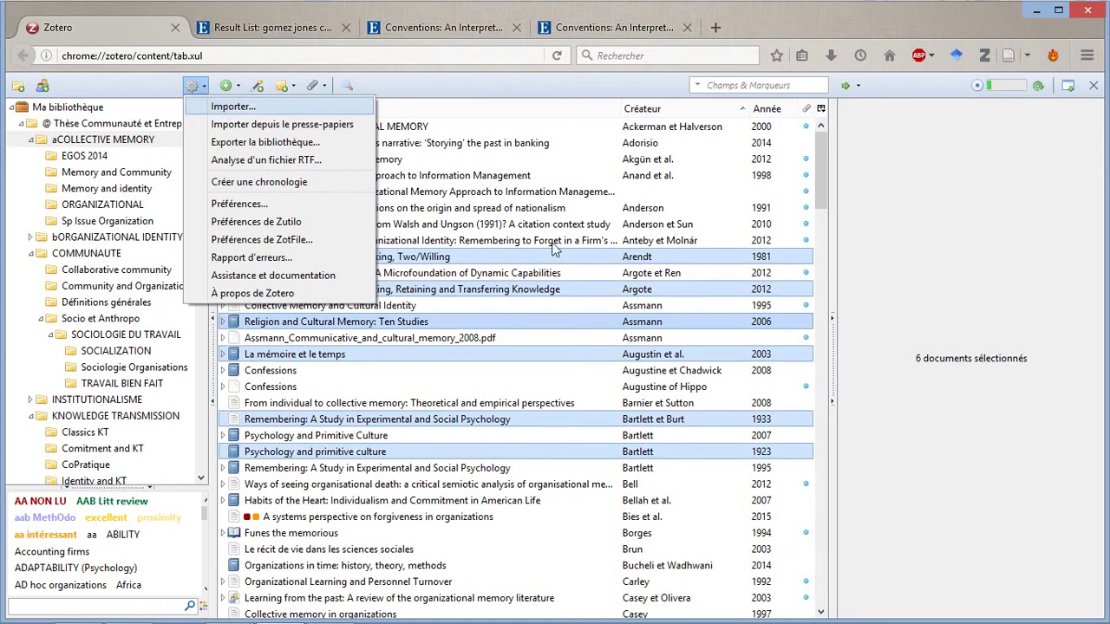
pyautogui.click(280, 210)
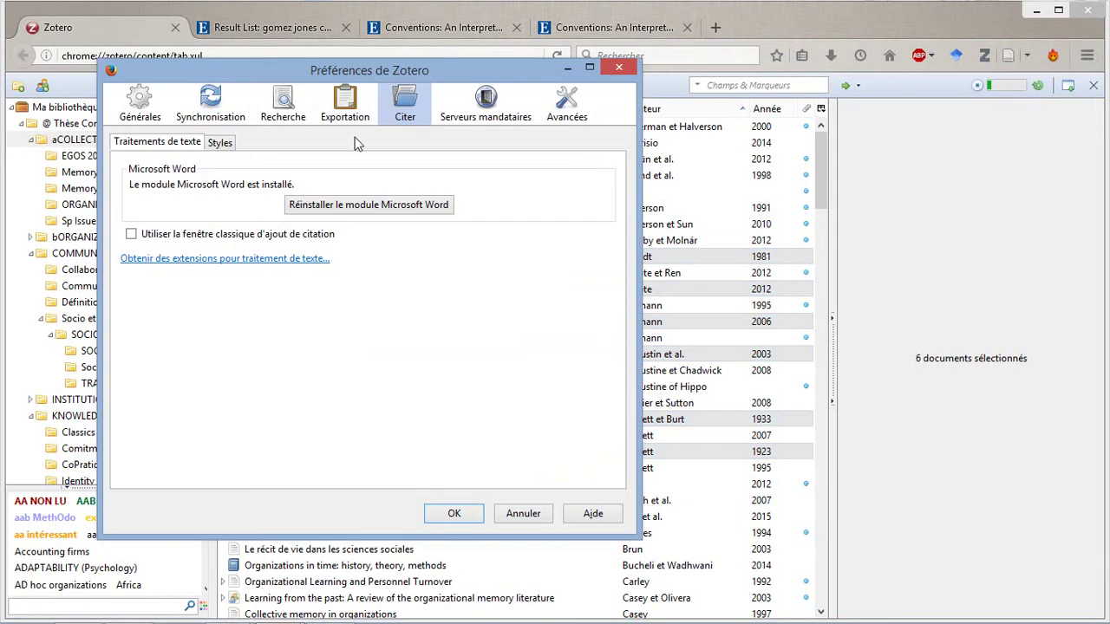
pyautogui.click(560, 104)
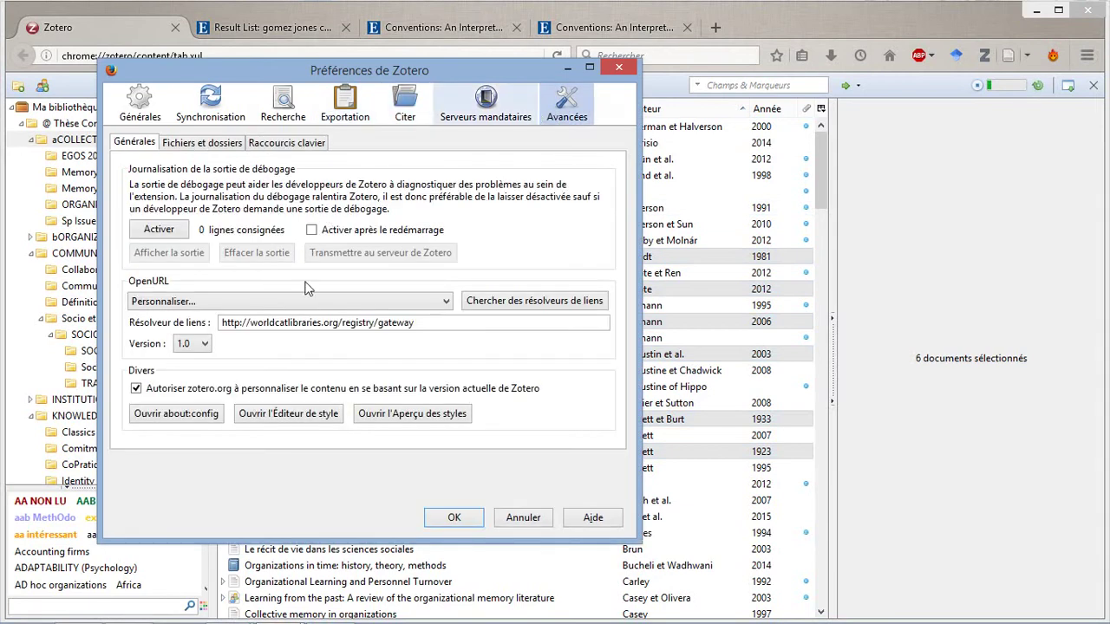
pyautogui.click(206, 143)
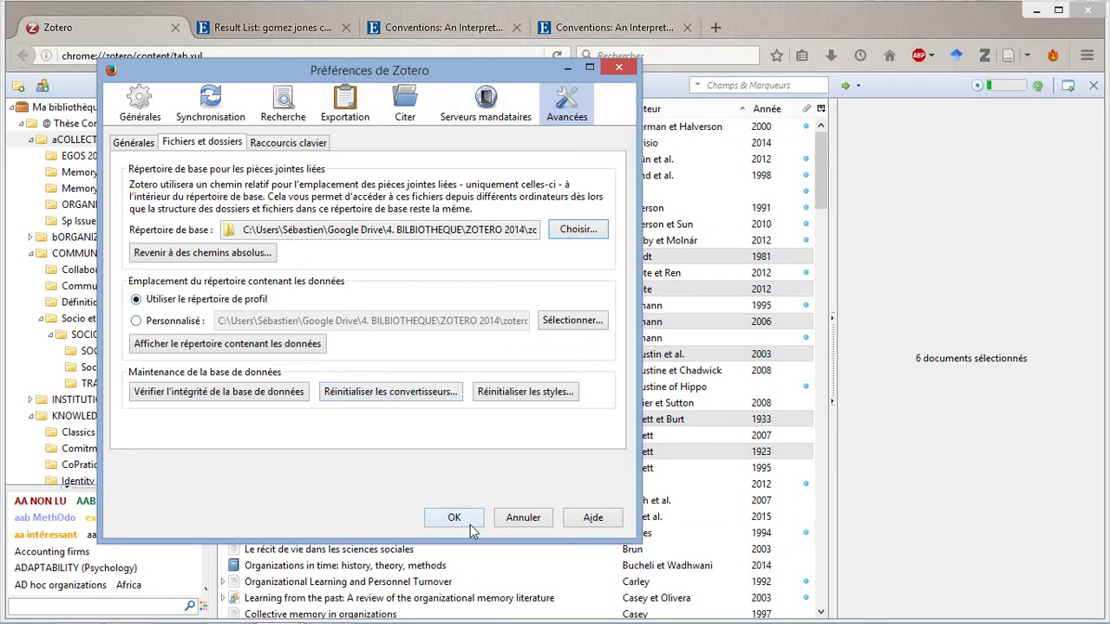
pyautogui.click(527, 520)
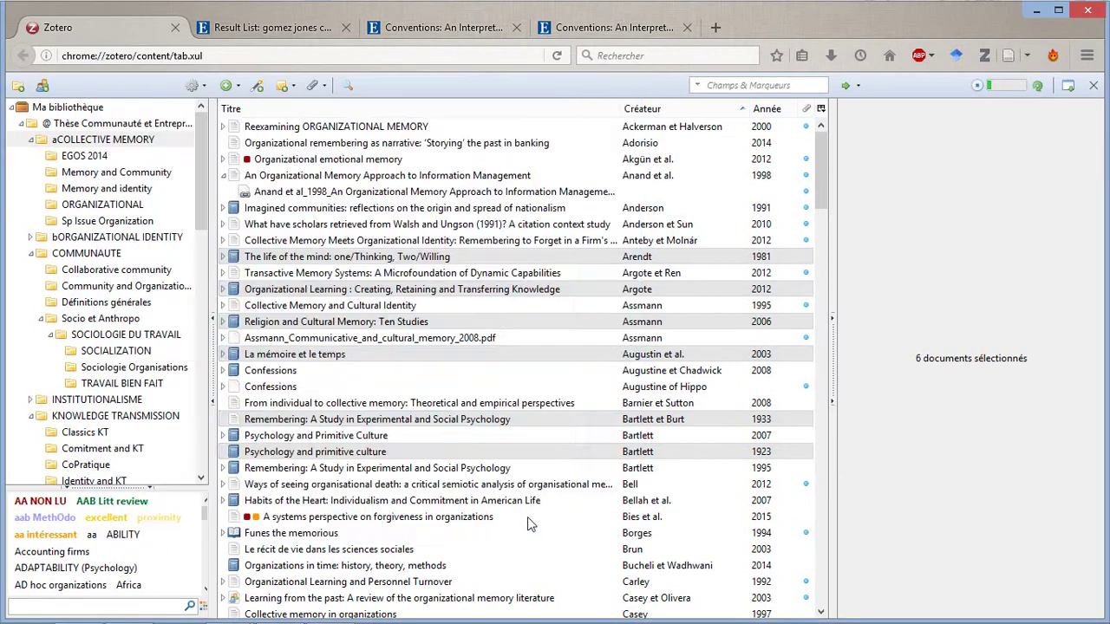
# Examine the option for opening PDFs and other files in Firefox in Zotero's general preferences, and close the preferences
pyautogui.hotkey('alt', 'Tab')
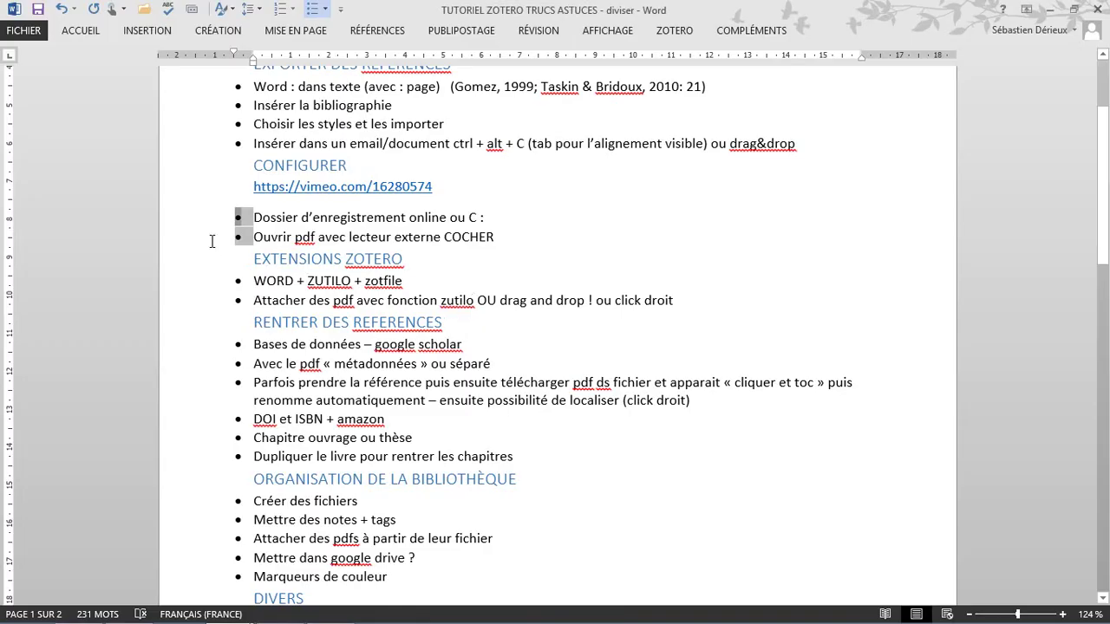
pyautogui.hotkey('alt', 'Tab')
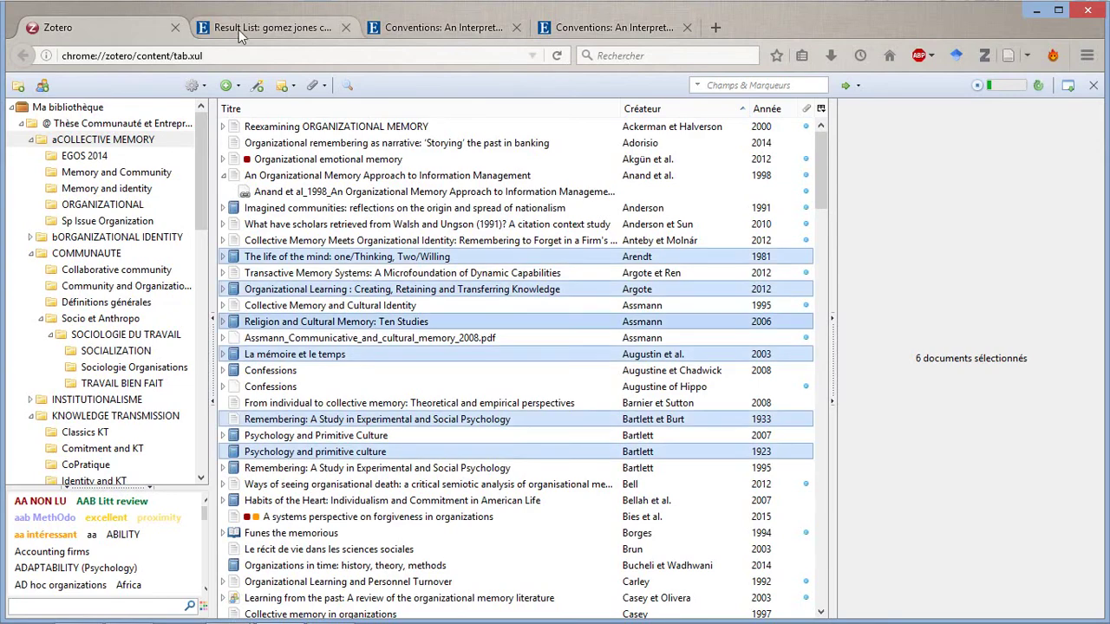
pyautogui.click(196, 85)
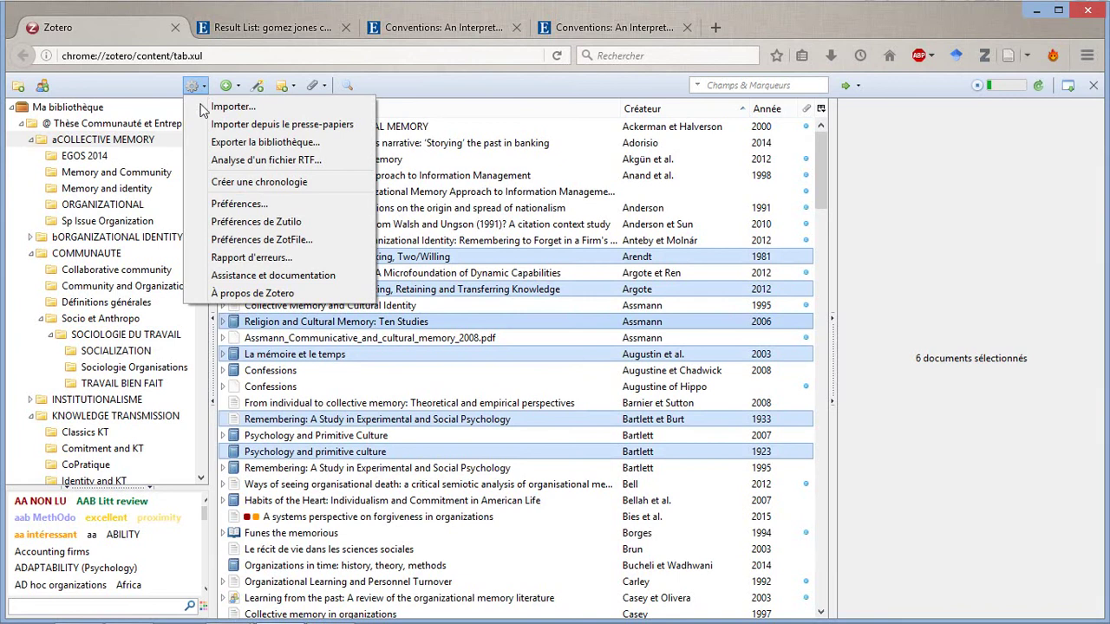
pyautogui.click(238, 203)
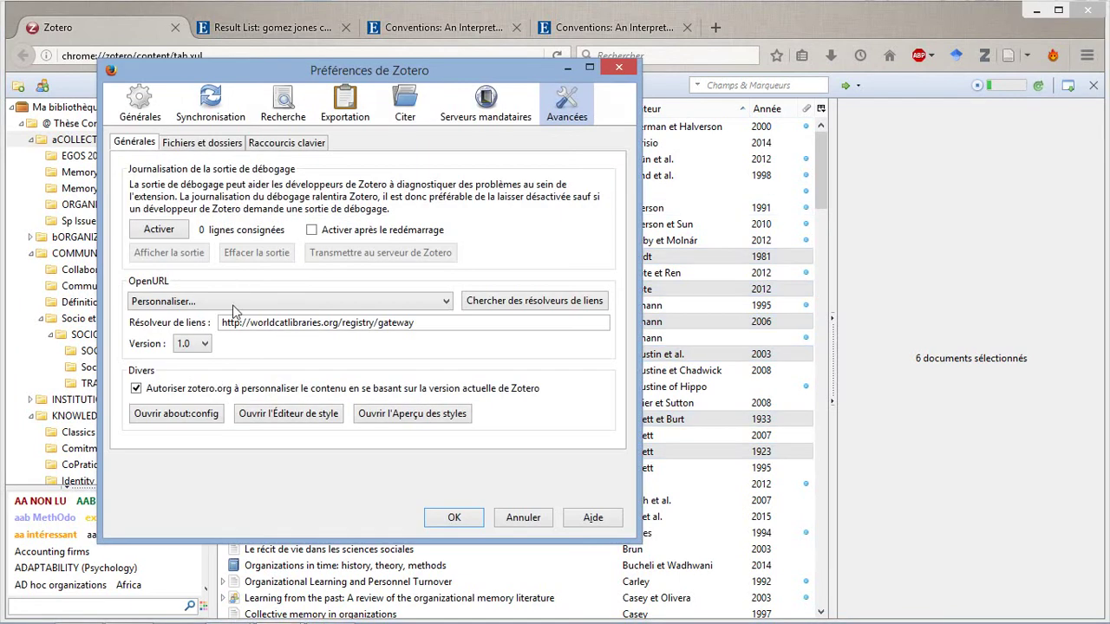
pyautogui.click(148, 113)
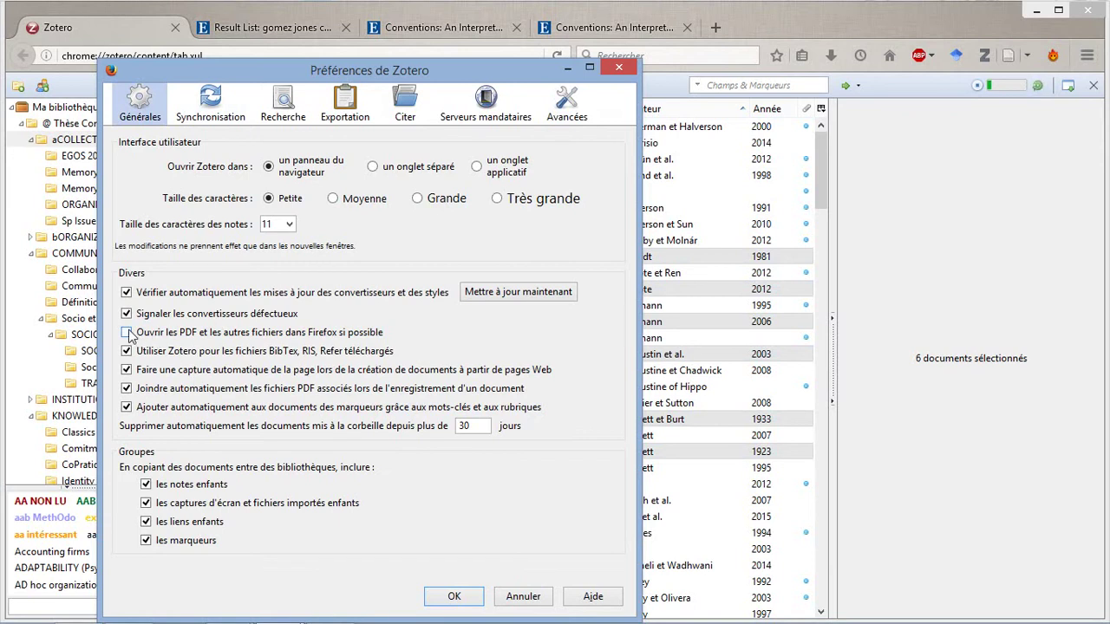
pyautogui.click(620, 69)
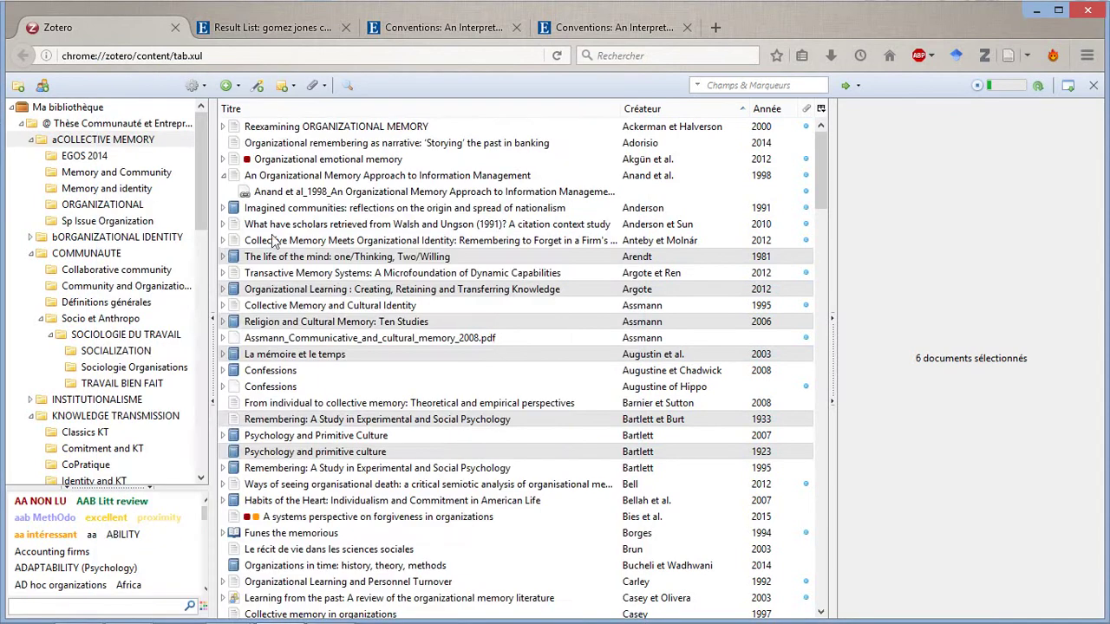
# Open the PDF attached to "Collective Memory Meets Organizational Identity" in the external viewer and look through its first page
pyautogui.click(273, 237)
pyautogui.press('Right')
pyautogui.press('Down')
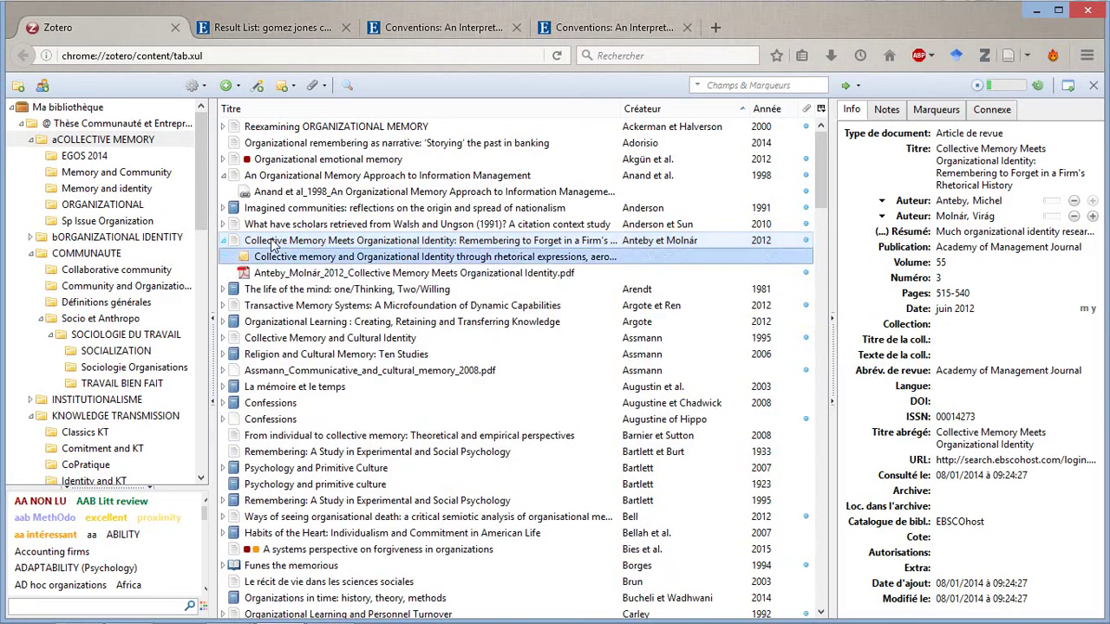
pyautogui.press('Down')
pyautogui.press('Return')
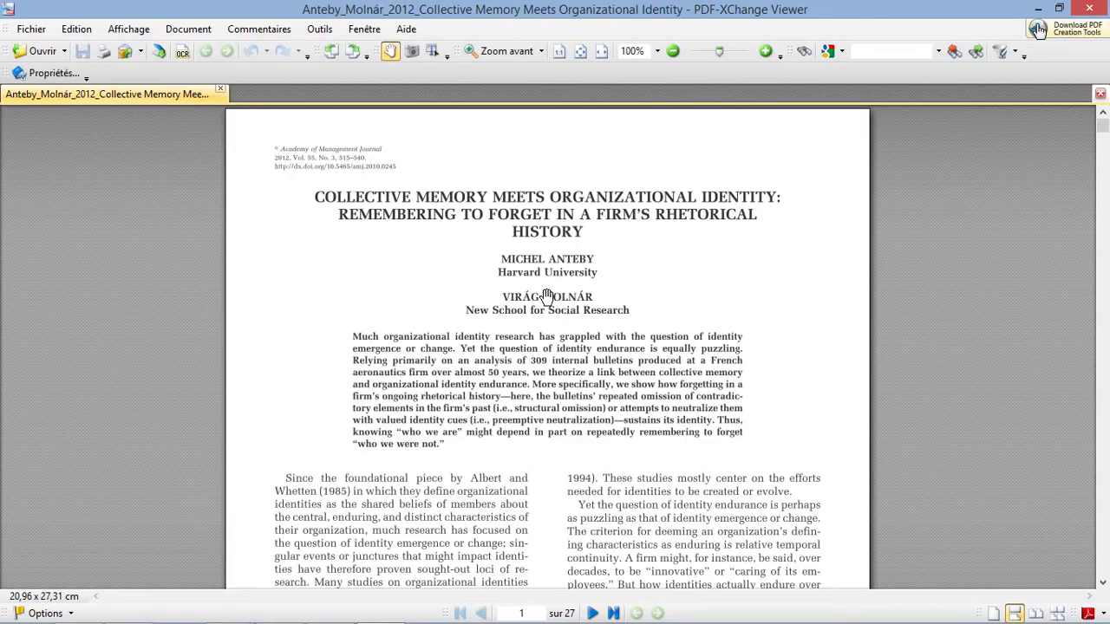
pyautogui.moveTo(475, 399); pyautogui.dragTo(490, 274)
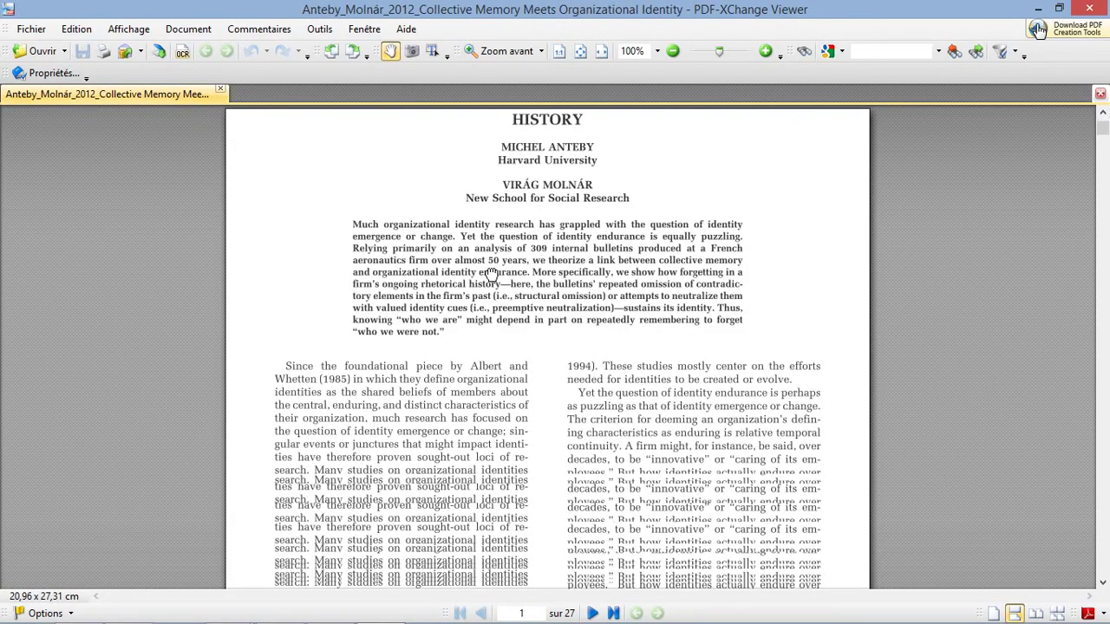
pyautogui.scroll(-3, 491, 274)
pyautogui.scroll(6, 475, 173)
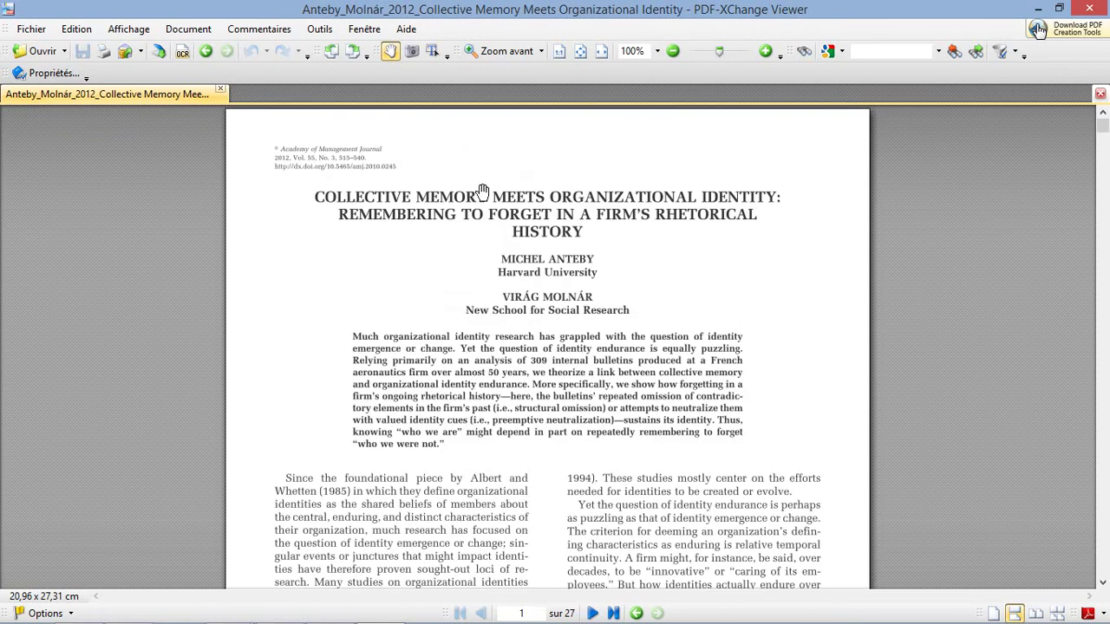
# Switch to the text selection tool, select the opening lines of the article's introduction, and close the PDF
pyautogui.rightClick(375, 400)
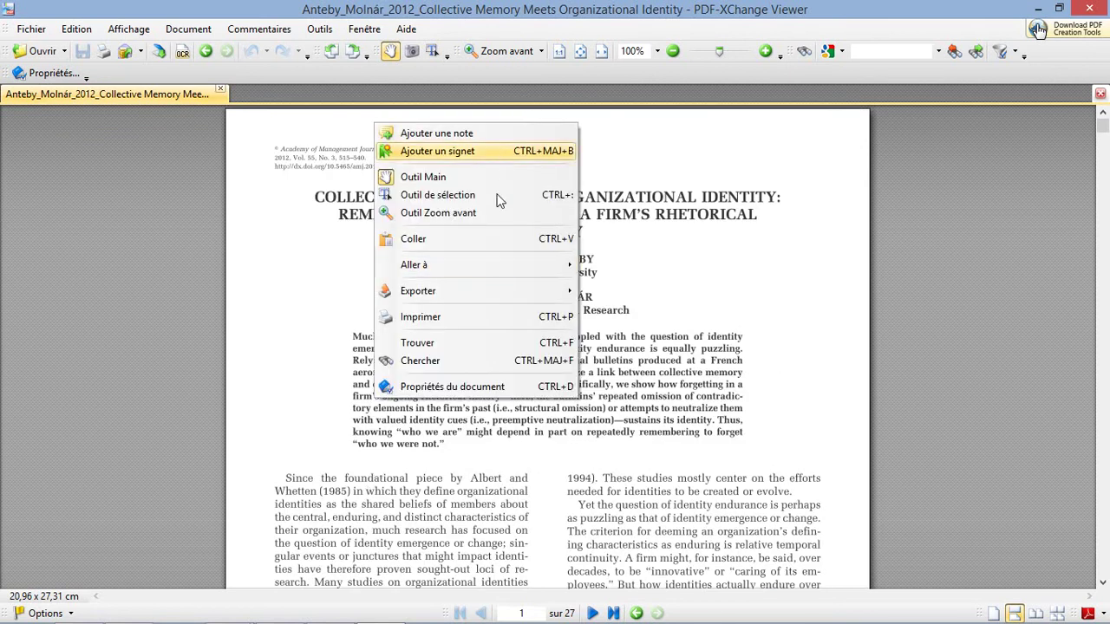
pyautogui.click(491, 197)
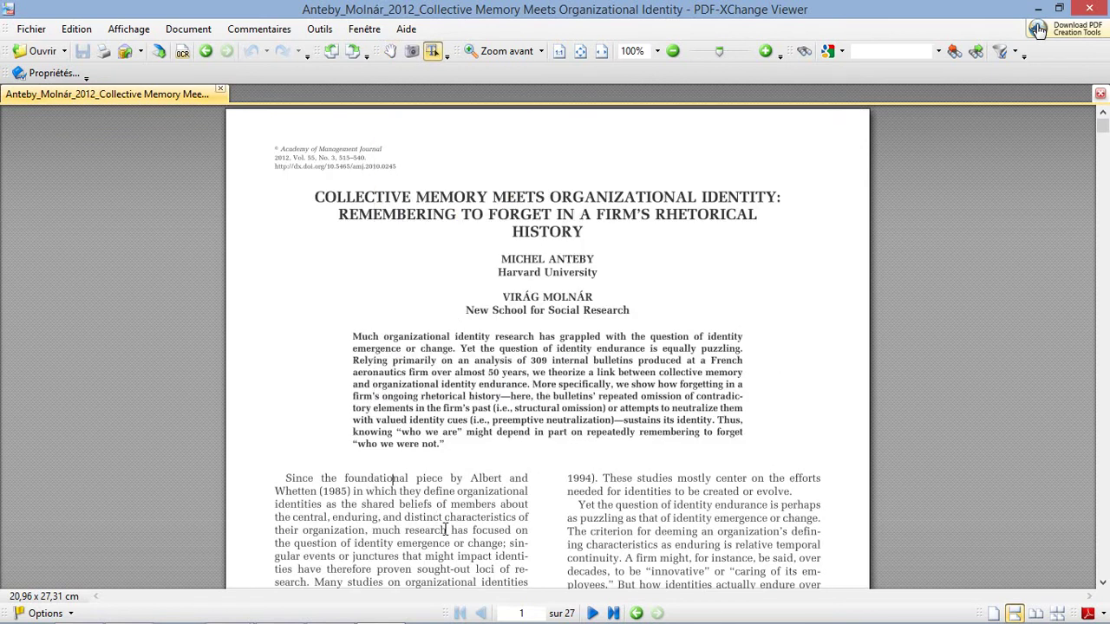
pyautogui.moveTo(393, 478); pyautogui.dragTo(445, 530)
pyautogui.scroll(-3, 450, 535)
pyautogui.scroll(-3, 450, 535)
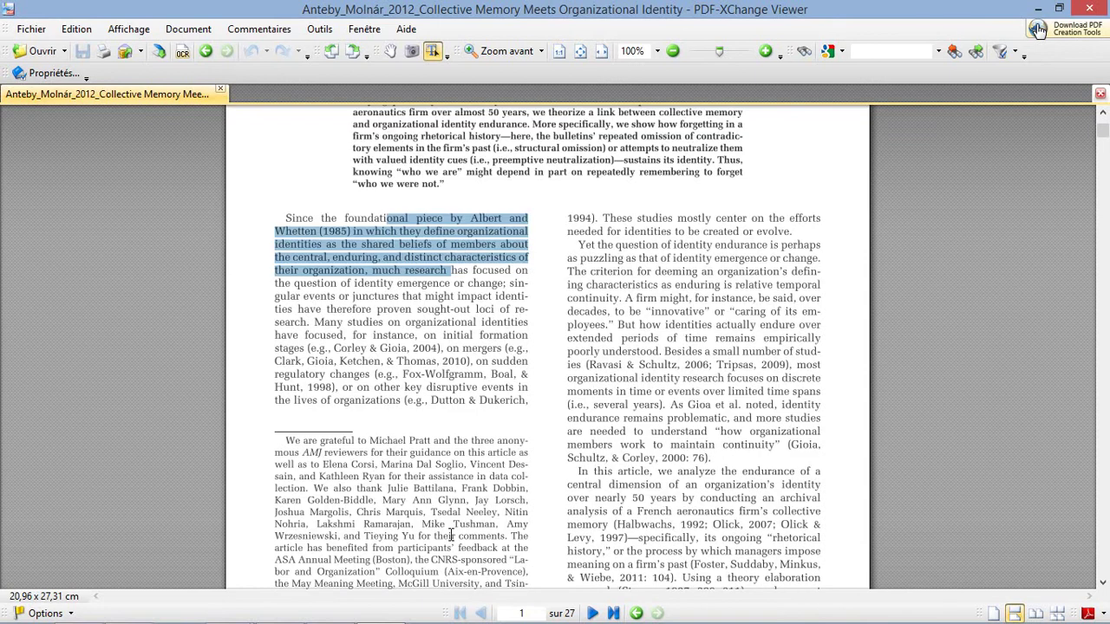
pyautogui.hotkey('ctrl', 'w')
# Return to the tips document in Word and select "ZUTILO + zotfile" under the EXTENSIONS ZOTERO heading
pyautogui.hotkey('alt', 'Tab')
pyautogui.hotkey('alt', 'Tab')
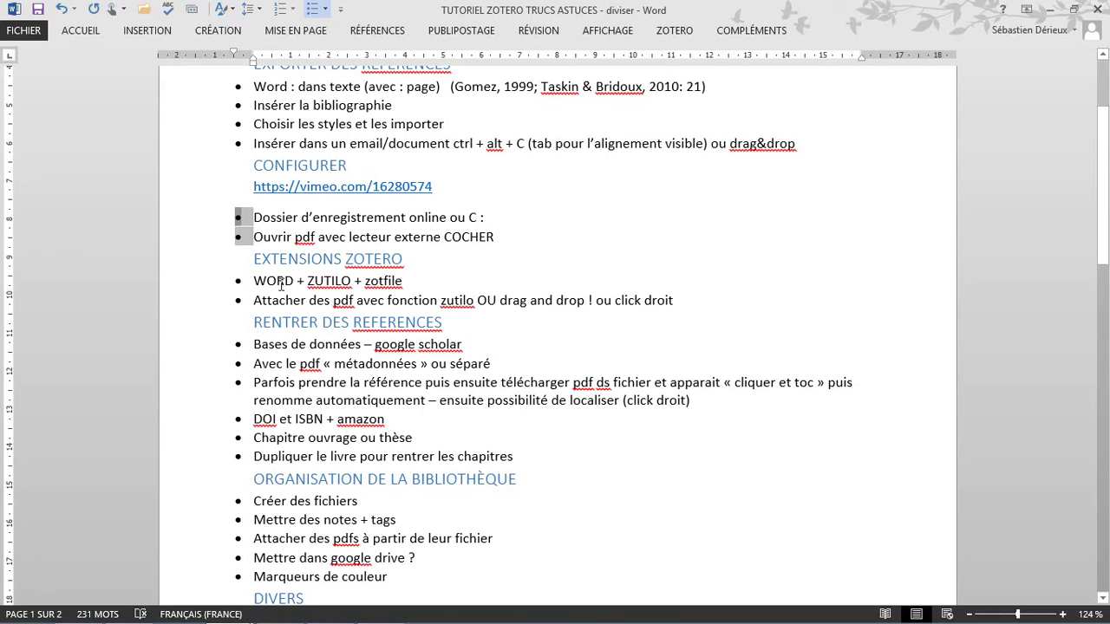
pyautogui.moveTo(308, 281); pyautogui.dragTo(414, 286)
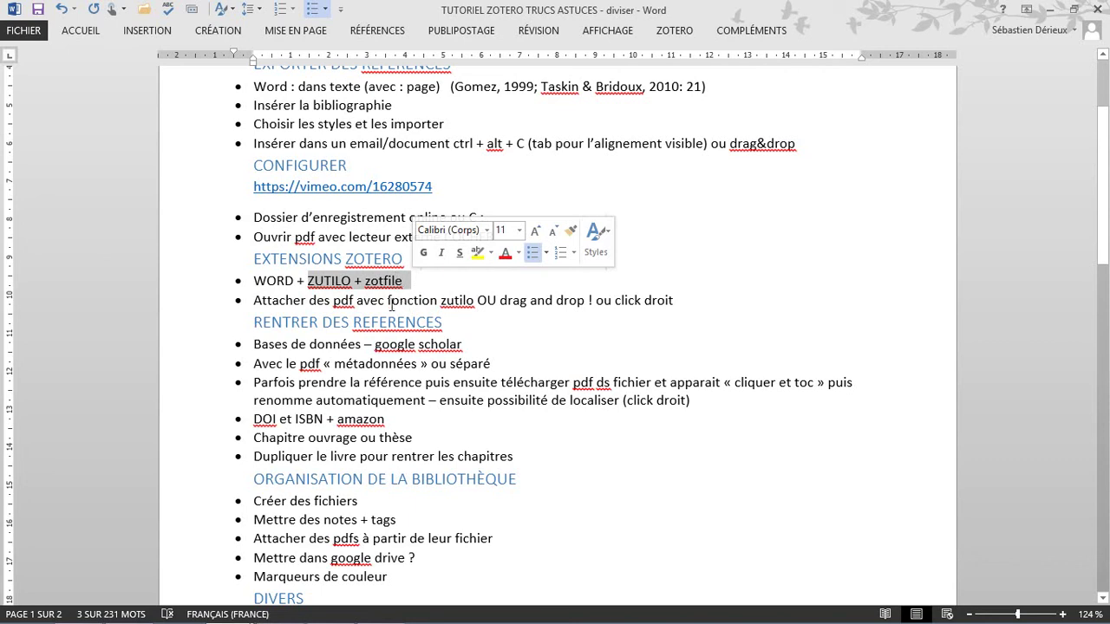
pyautogui.scroll(-3, 389, 304)
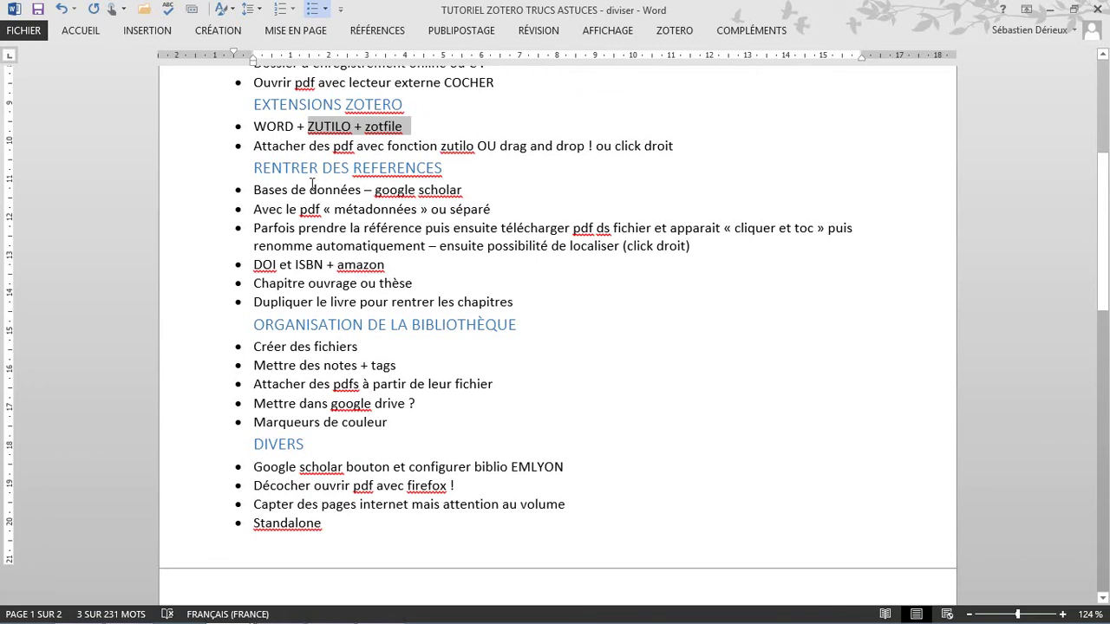
# Switch to Firefox and examine the EBSCO result list and the detailed record of the "Conventions" article
pyautogui.hotkey('alt', 'Tab')
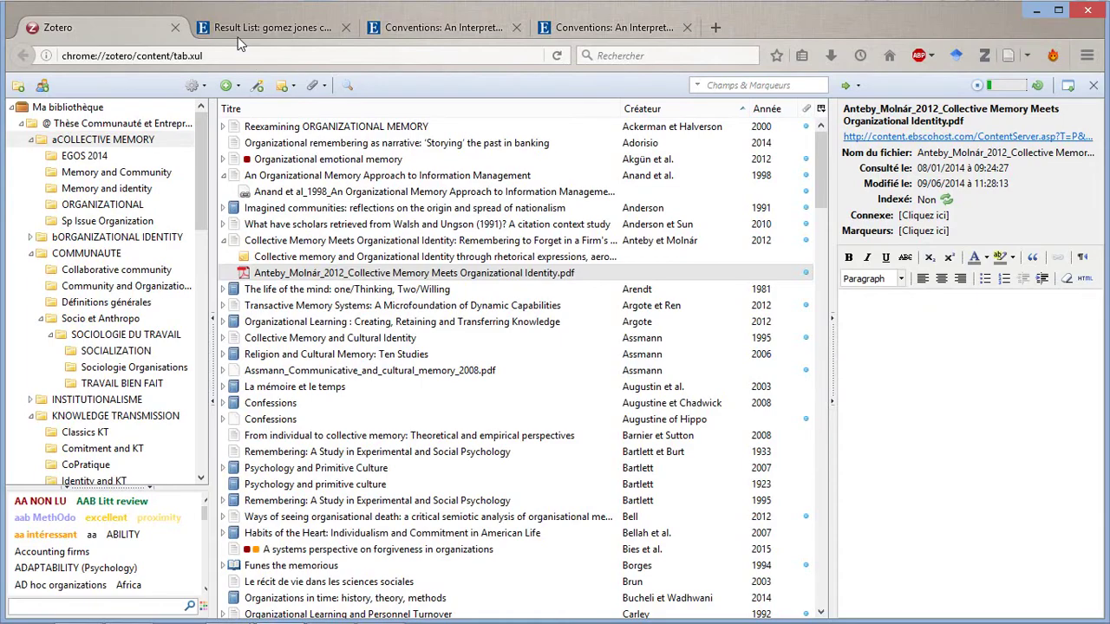
pyautogui.click(243, 29)
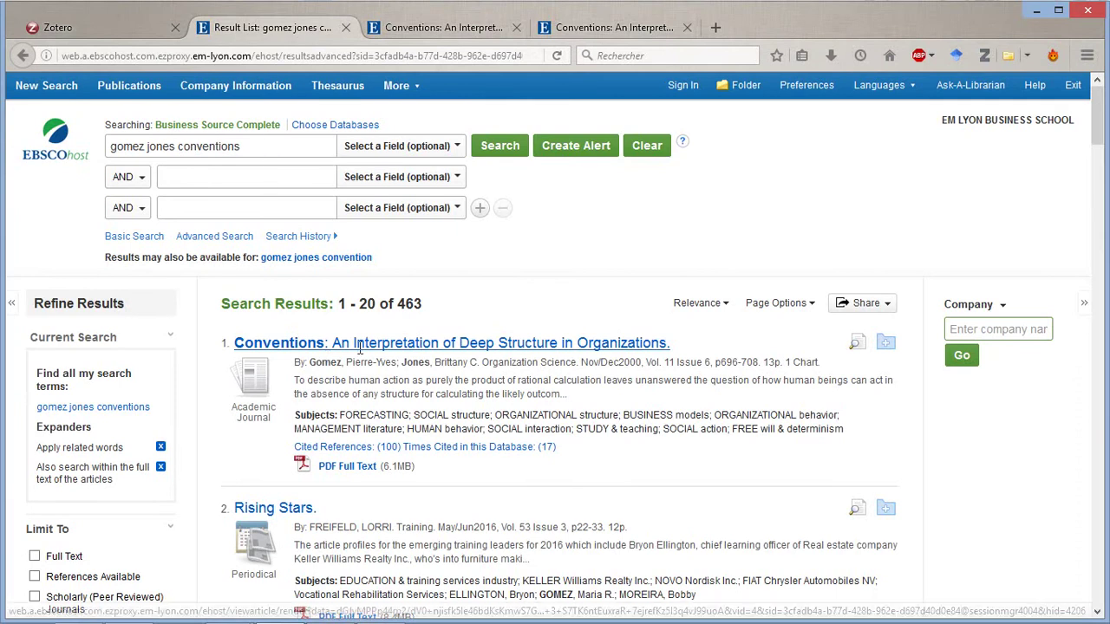
pyautogui.click(425, 29)
pyautogui.scroll(-5, 557, 505)
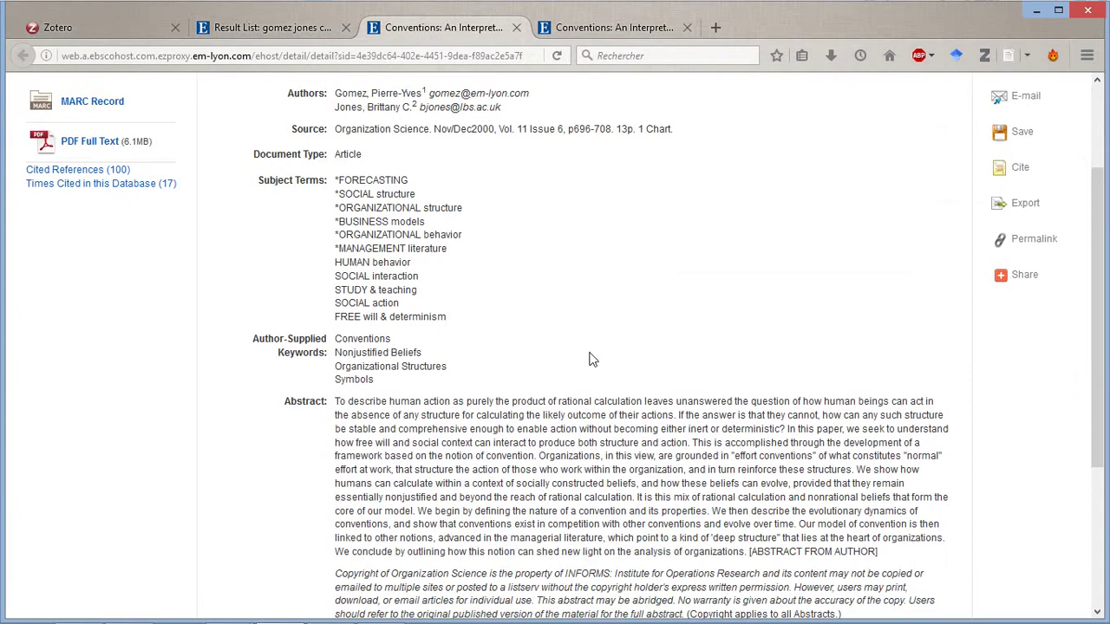
pyautogui.scroll(5, 812, 267)
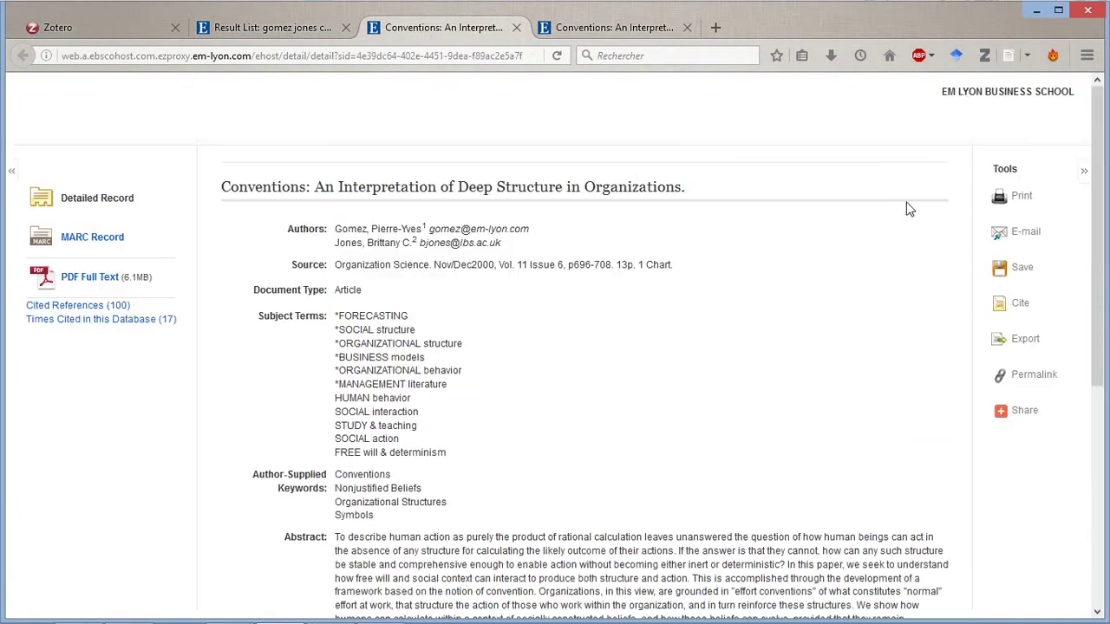
pyautogui.click(1010, 56)
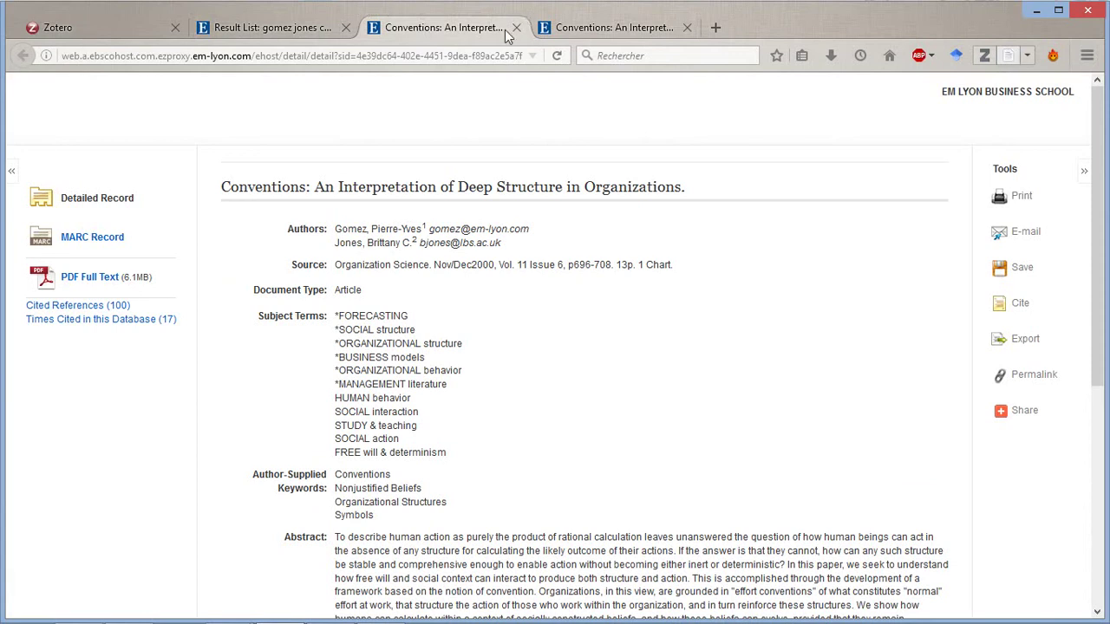
# Save the "Conventions" article from its EBSCO PDF page into Zotero's aCOLLECTIVE MEMORY collection
pyautogui.click(123, 22)
pyautogui.click(118, 143)
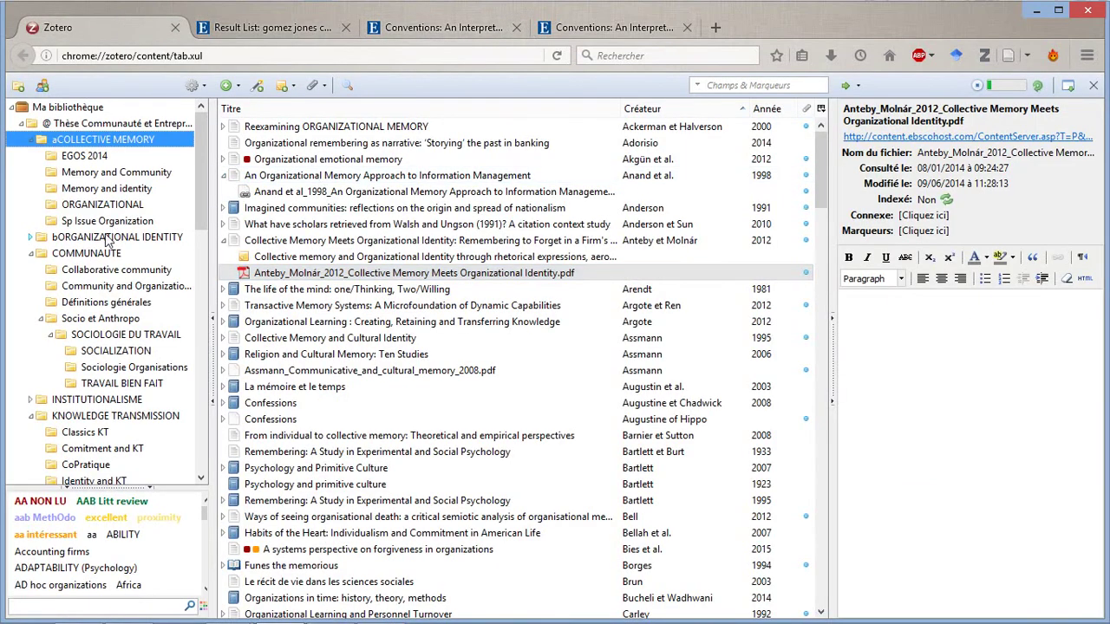
pyautogui.click(108, 238)
pyautogui.click(121, 141)
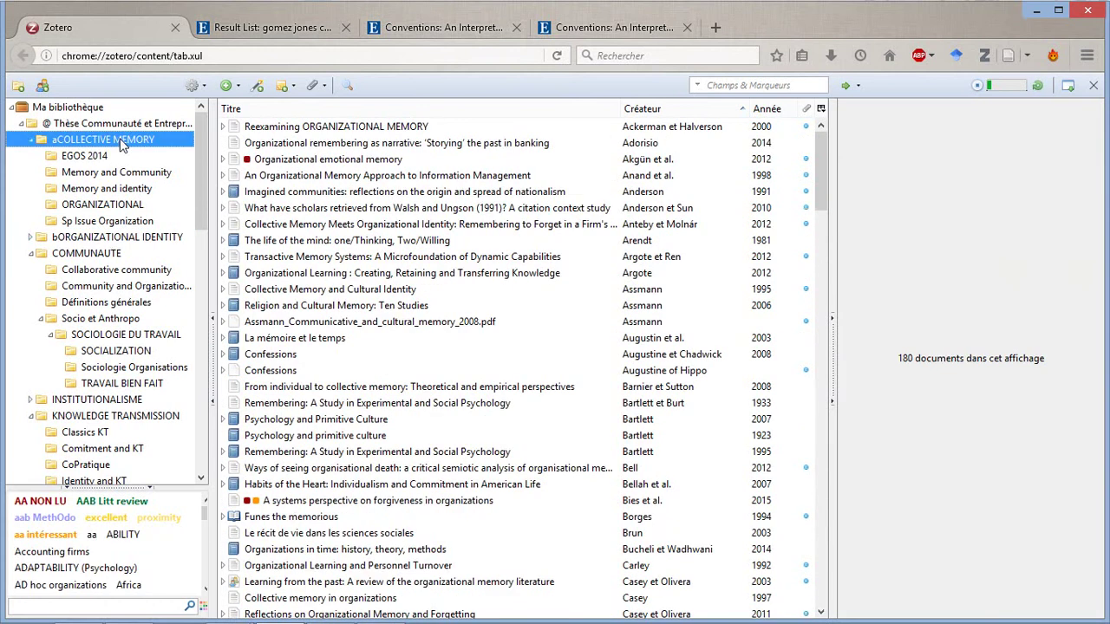
pyautogui.click(444, 32)
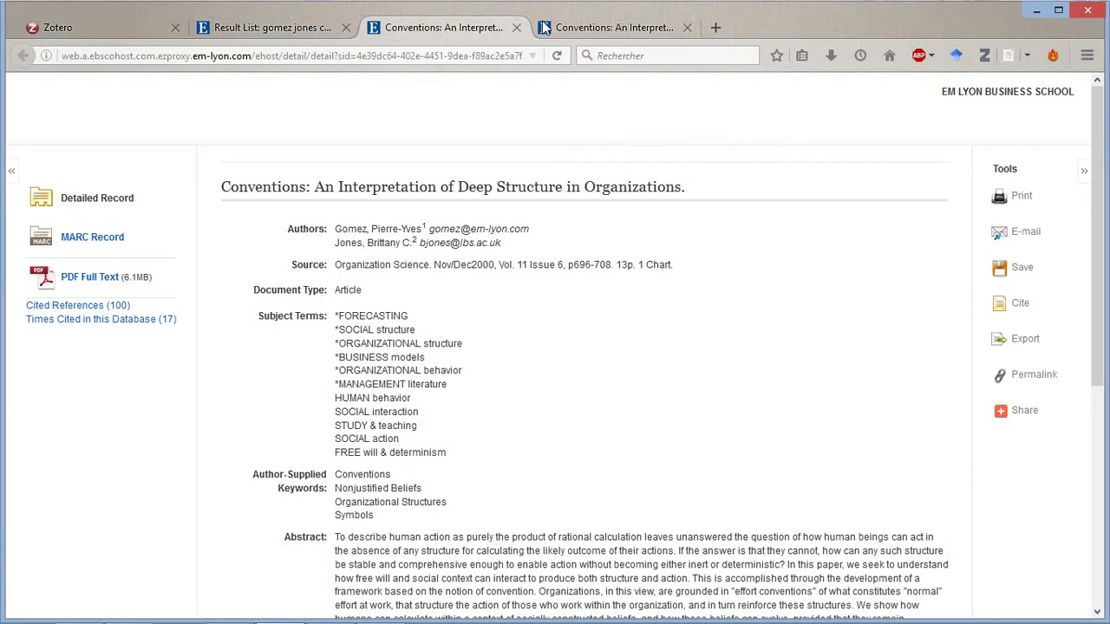
pyautogui.click(598, 29)
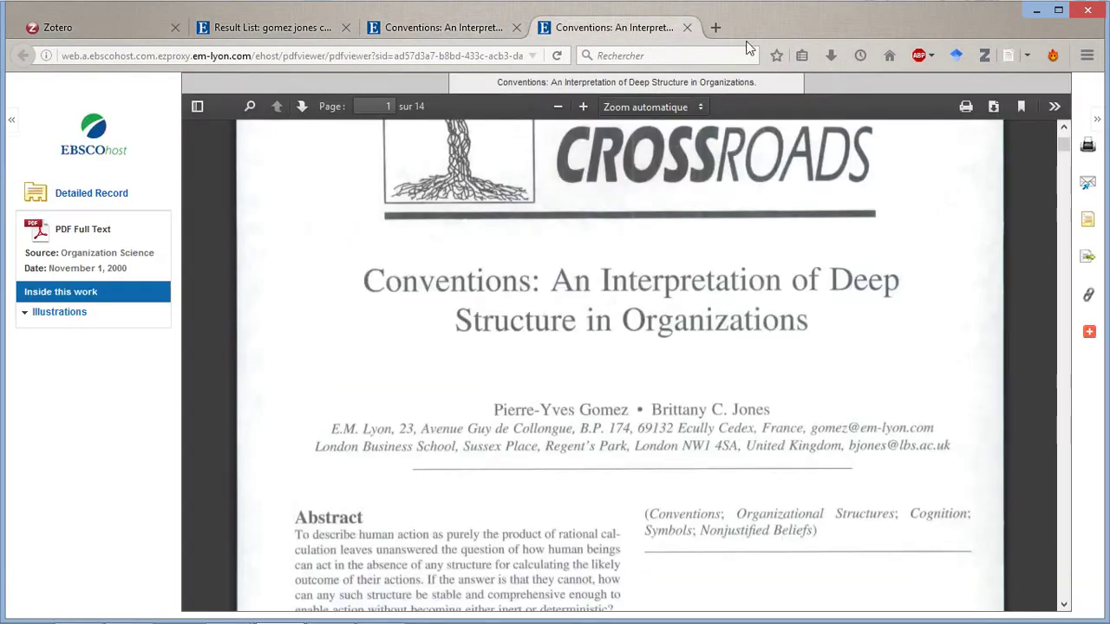
pyautogui.click(1008, 57)
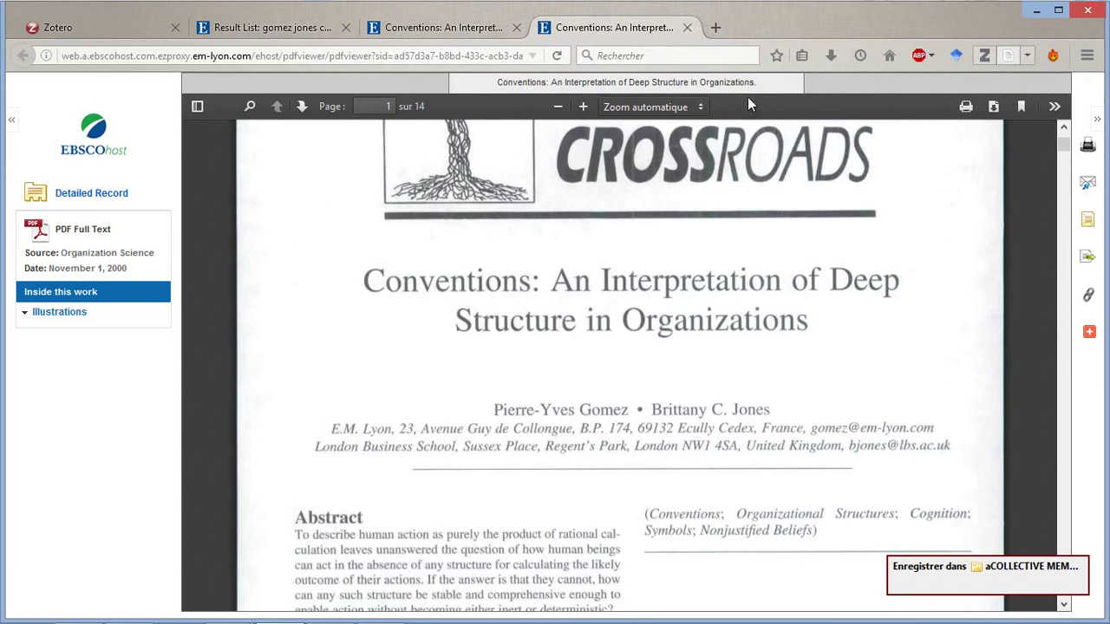
# Open the PDF attached to the "Conventions: An Interpretation of Deep Structure in Organizations" reference in Zotero, look through it, and close it
pyautogui.click(103, 29)
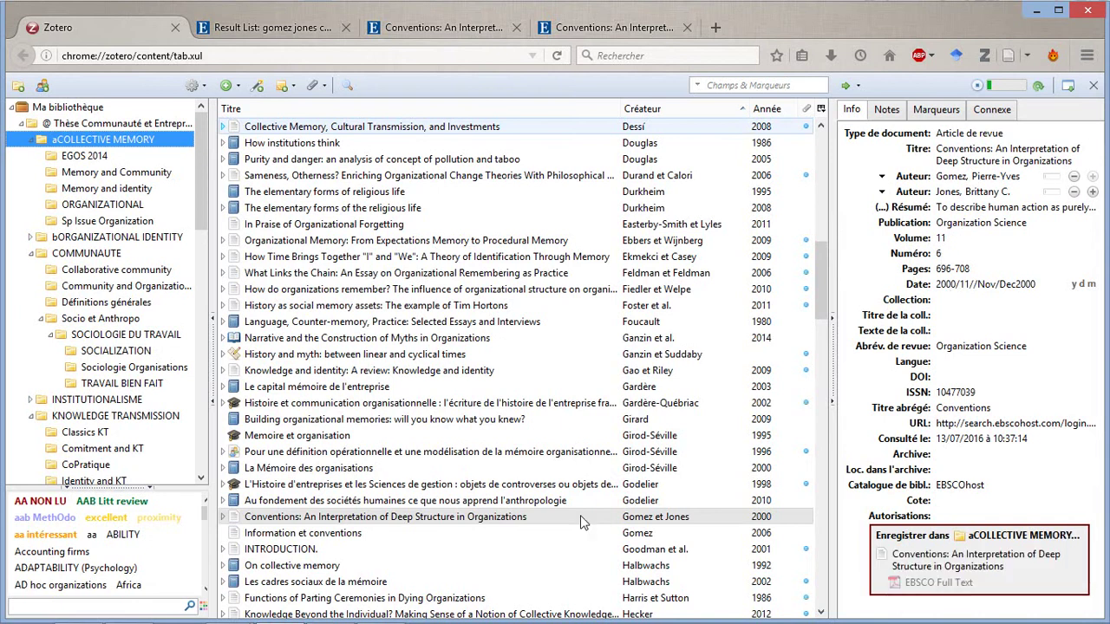
pyautogui.click(585, 519)
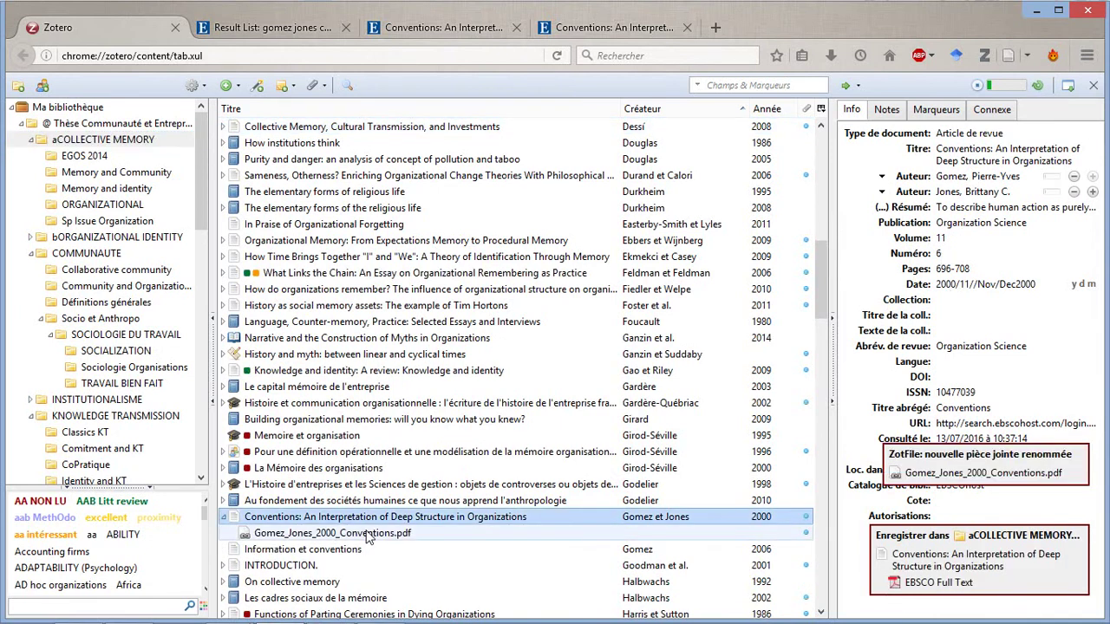
pyautogui.click(367, 533)
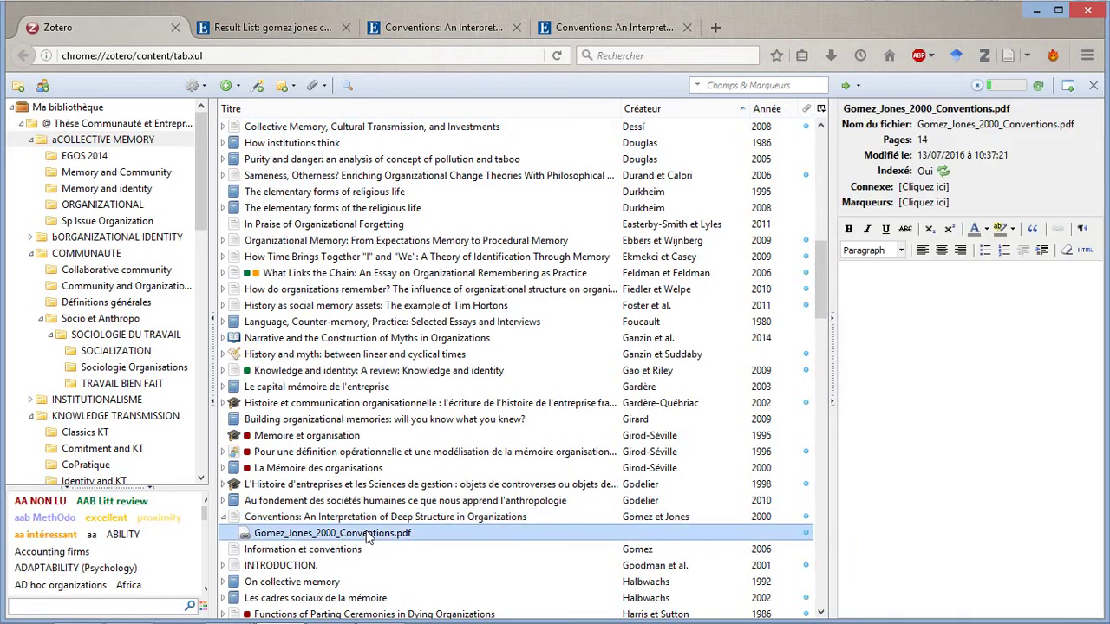
pyautogui.doubleClick(367, 534)
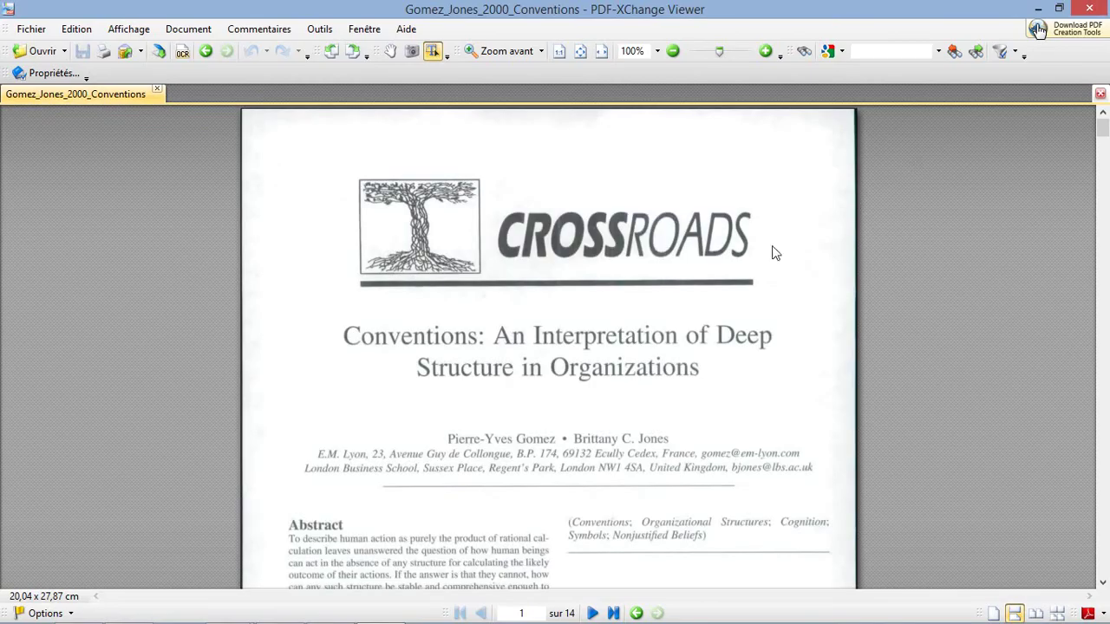
pyautogui.scroll(-20, 775, 252)
pyautogui.click(1087, 9)
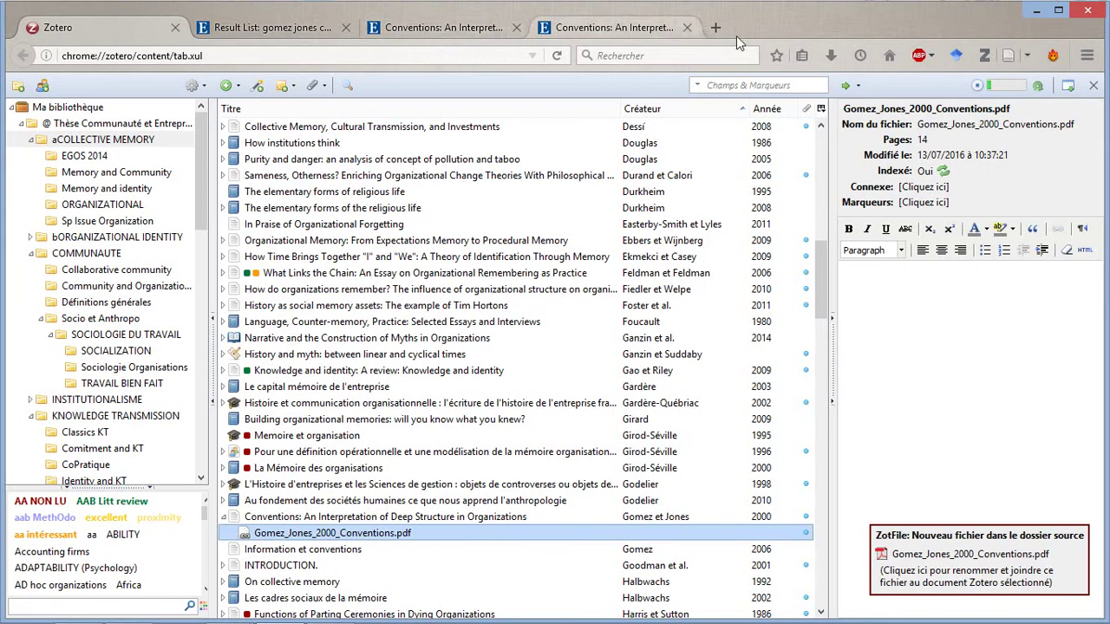
# Search for the article with the Google Scholar add-on, using its two authors' surnames followed by "conventions"
pyautogui.click(955, 52)
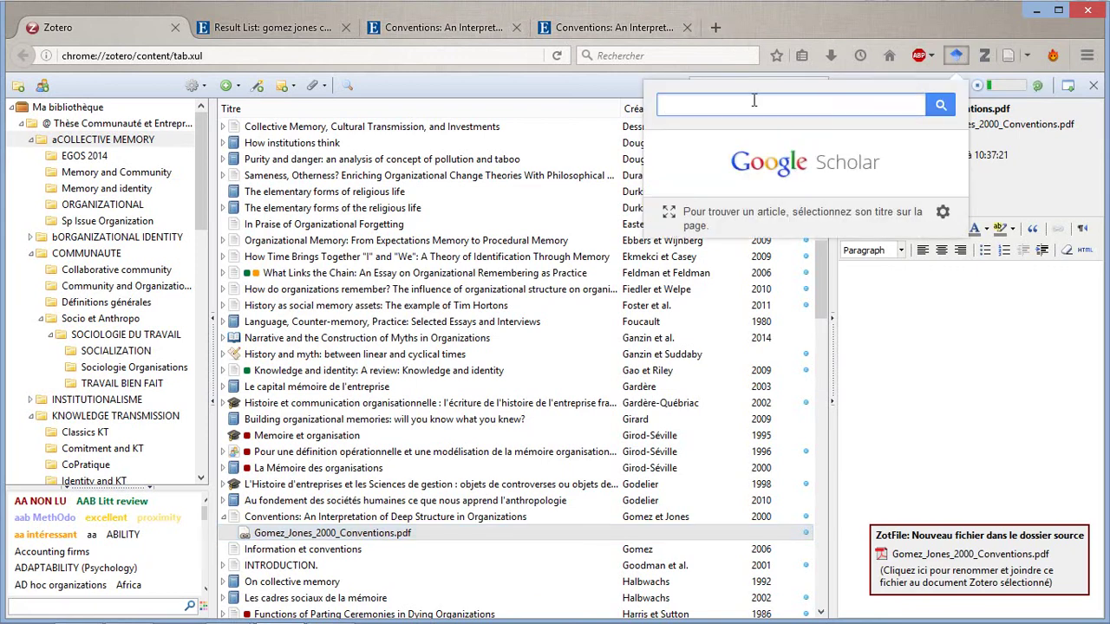
pyautogui.write('gomez jones')
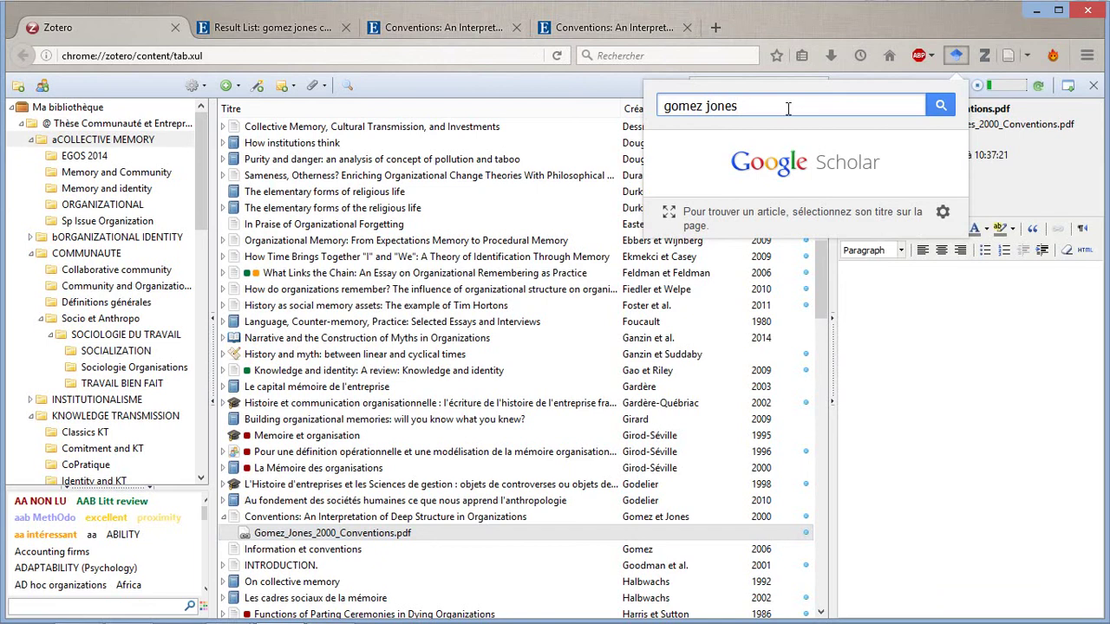
pyautogui.click(941, 105)
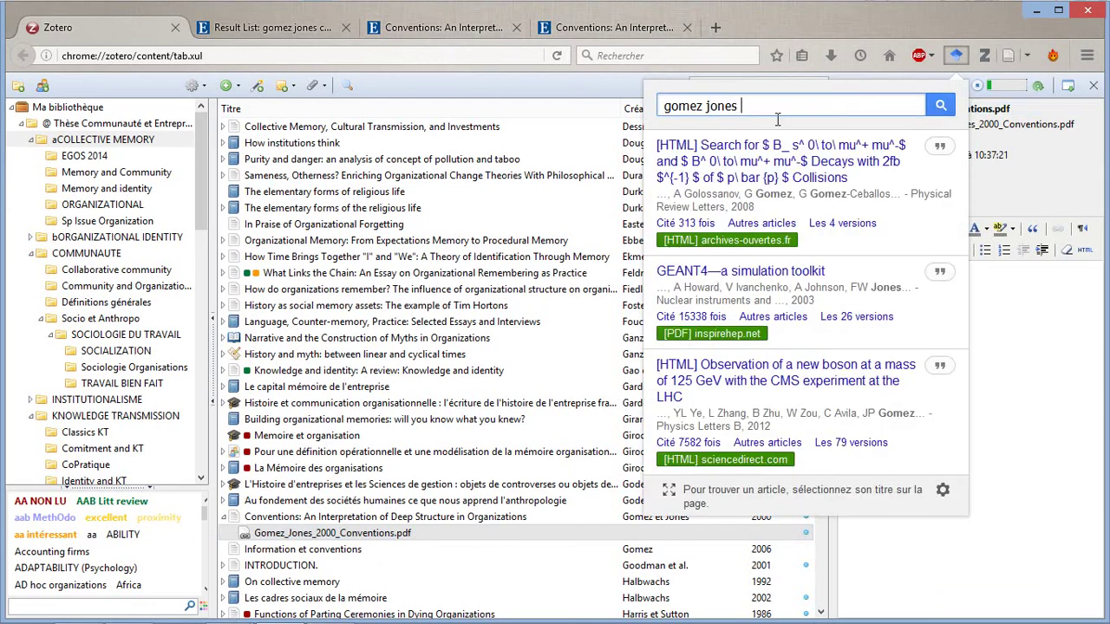
pyautogui.write('conventions')
pyautogui.press('Return')
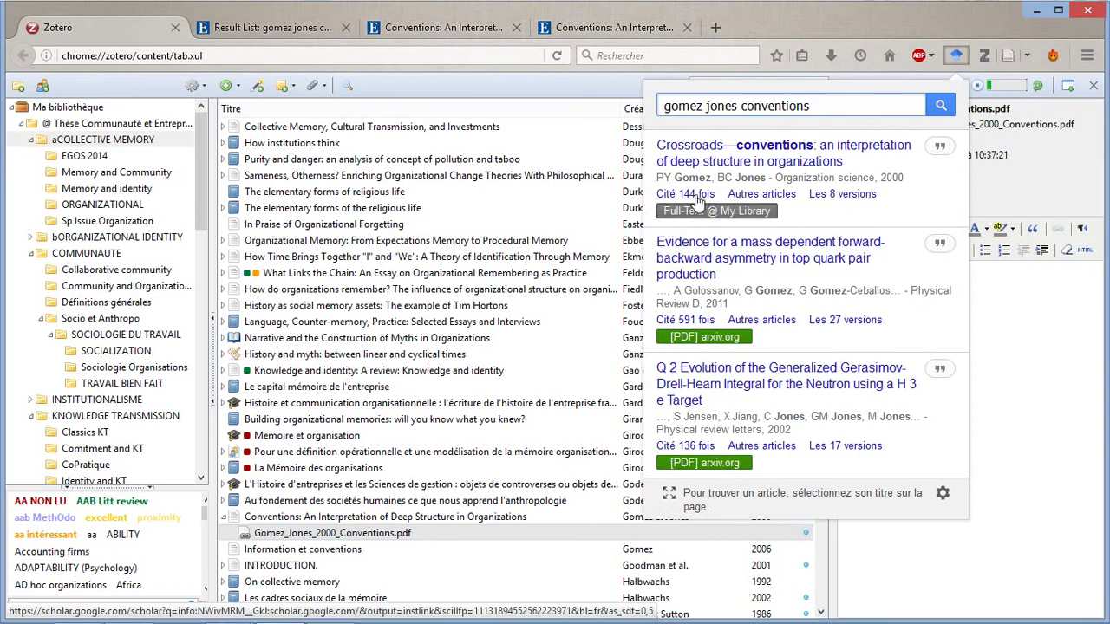
# Import the "Crossroads—conventions" article's citation from the full Google Scholar results into Zotero in EndNote format, and view the new reference
pyautogui.click(668, 493)
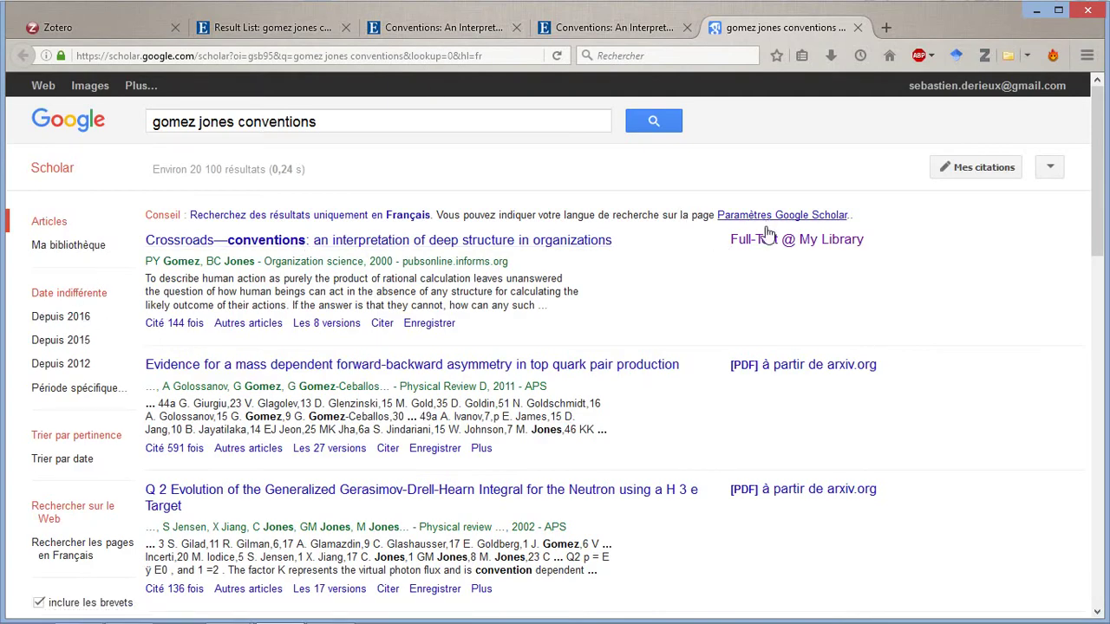
pyautogui.click(381, 323)
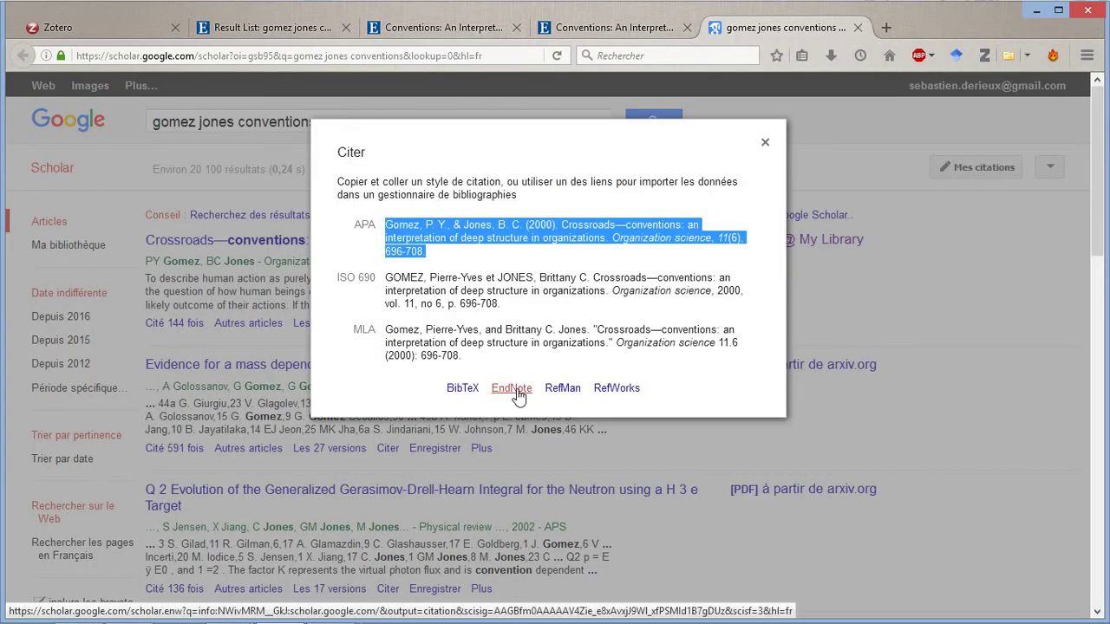
pyautogui.click(521, 391)
pyautogui.click(660, 332)
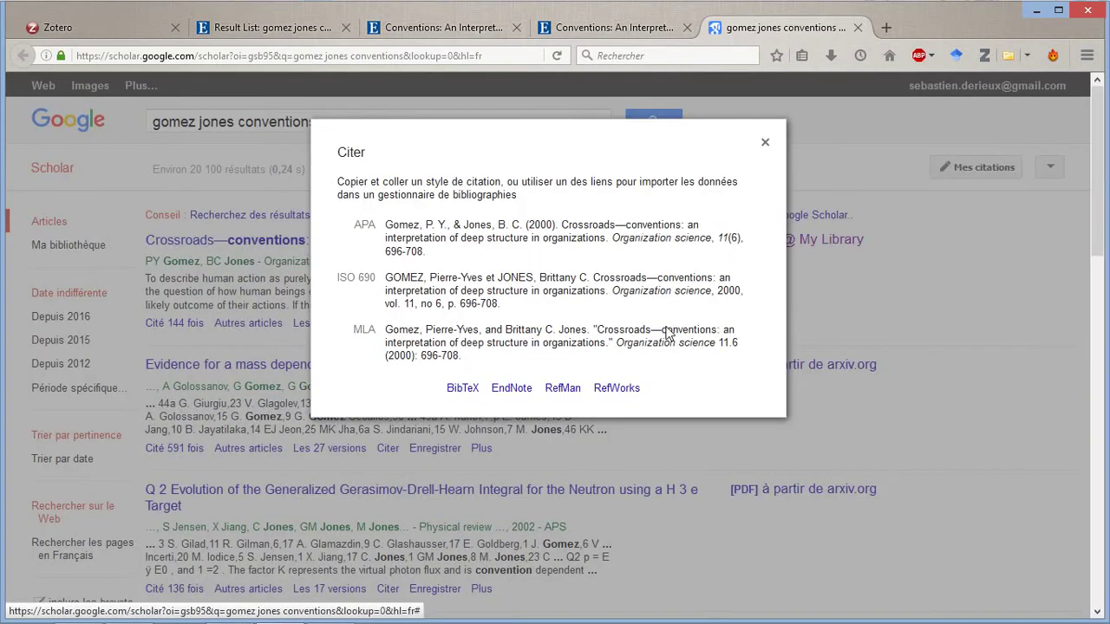
pyautogui.click(111, 28)
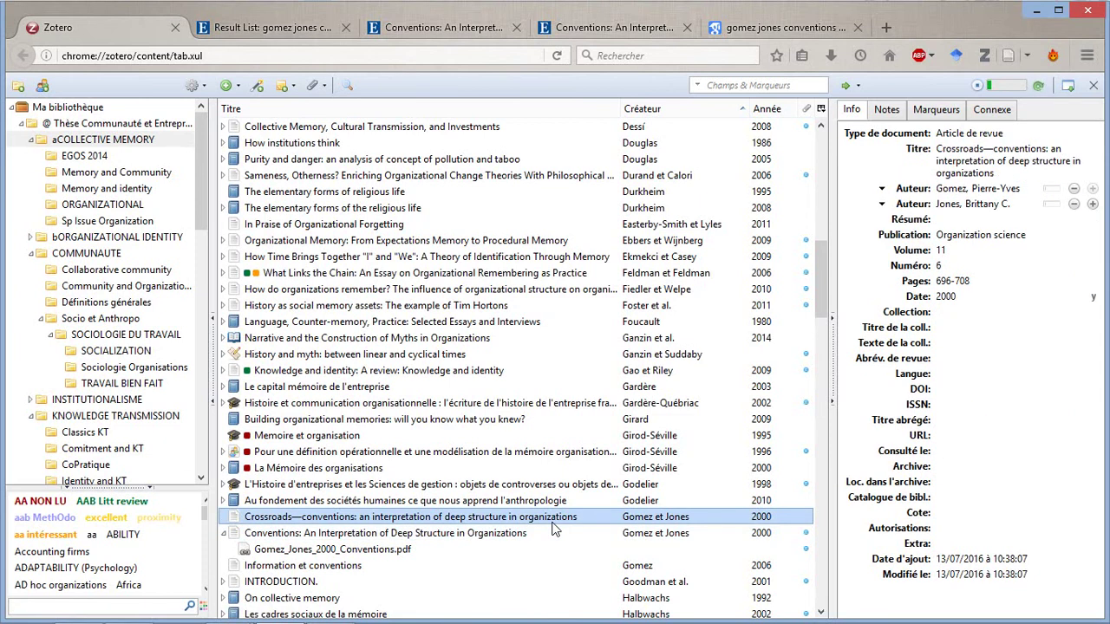
# Remove the "Crossroads—conventions: an interpretation of deep structure in organizations" reference from the aCOLLECTIVE MEMORY collection
pyautogui.press('Delete')
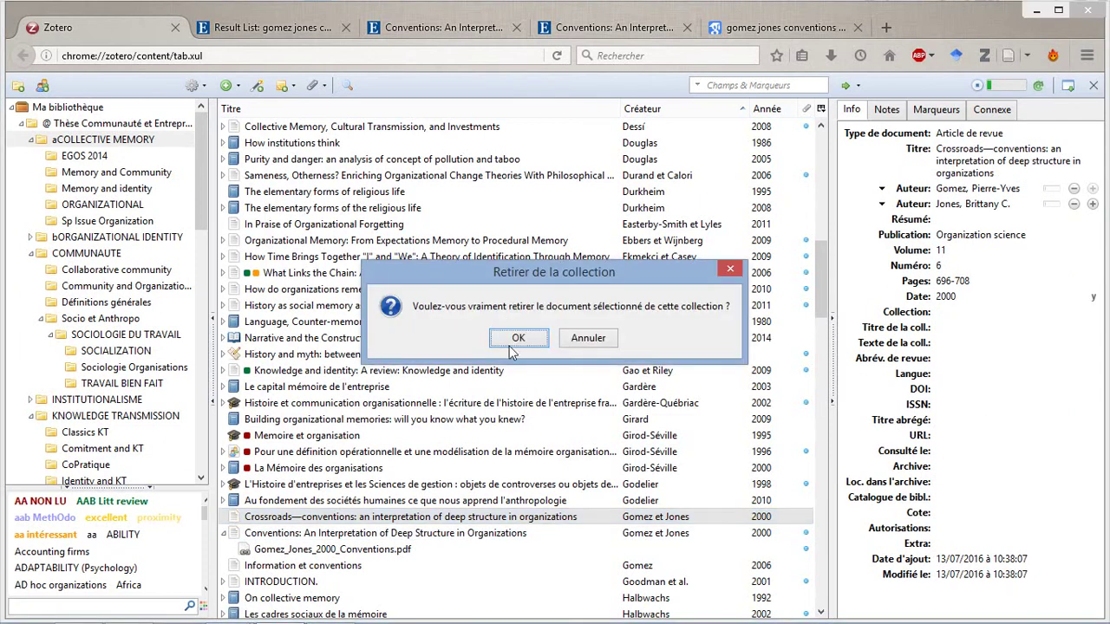
pyautogui.press('Return')
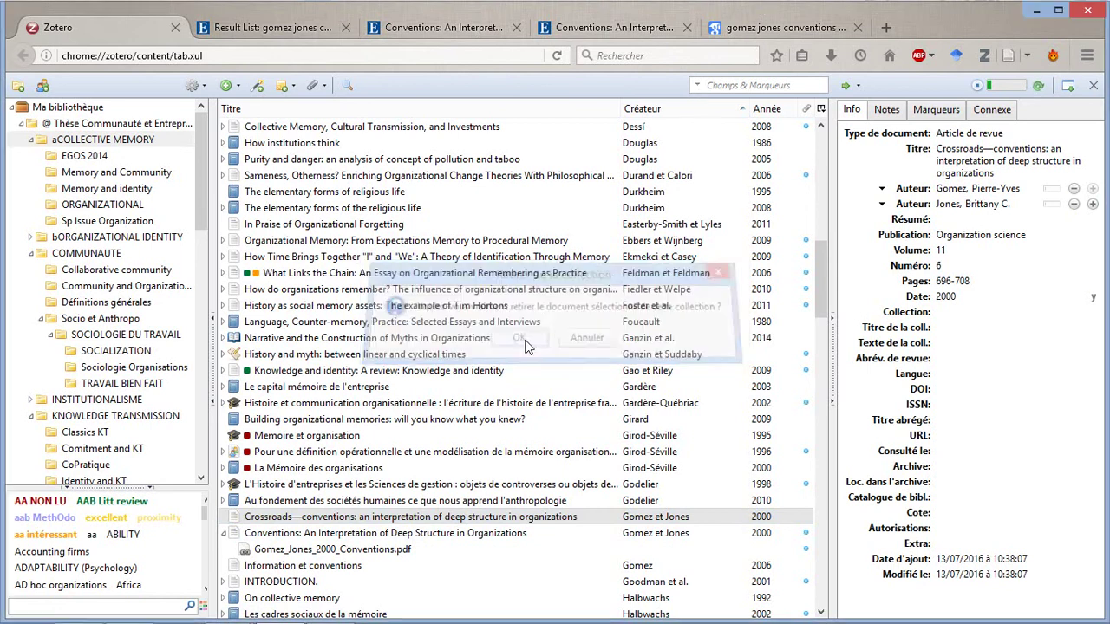
# Search for "harvard" in Google Scholar's library links settings, and close the settings page without adding a library
pyautogui.click(802, 33)
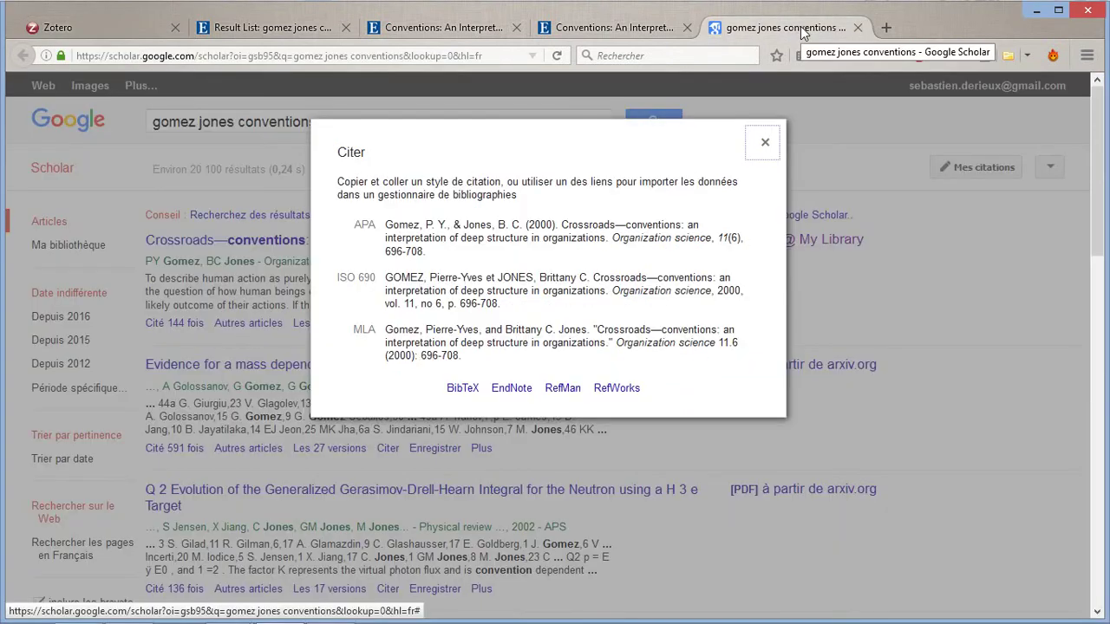
pyautogui.click(767, 146)
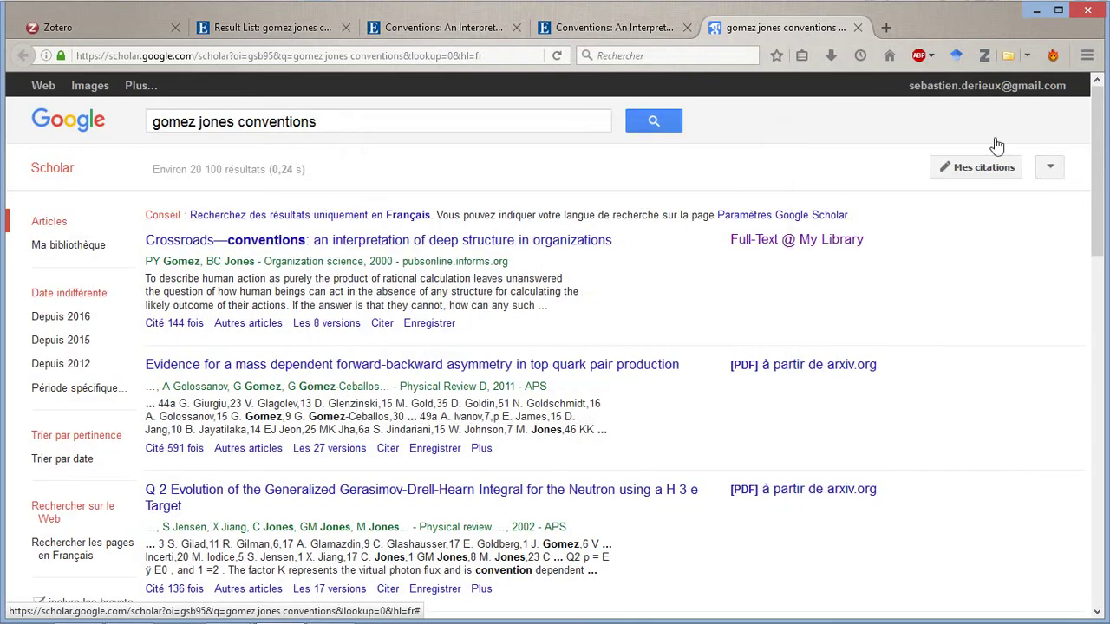
pyautogui.click(1049, 171)
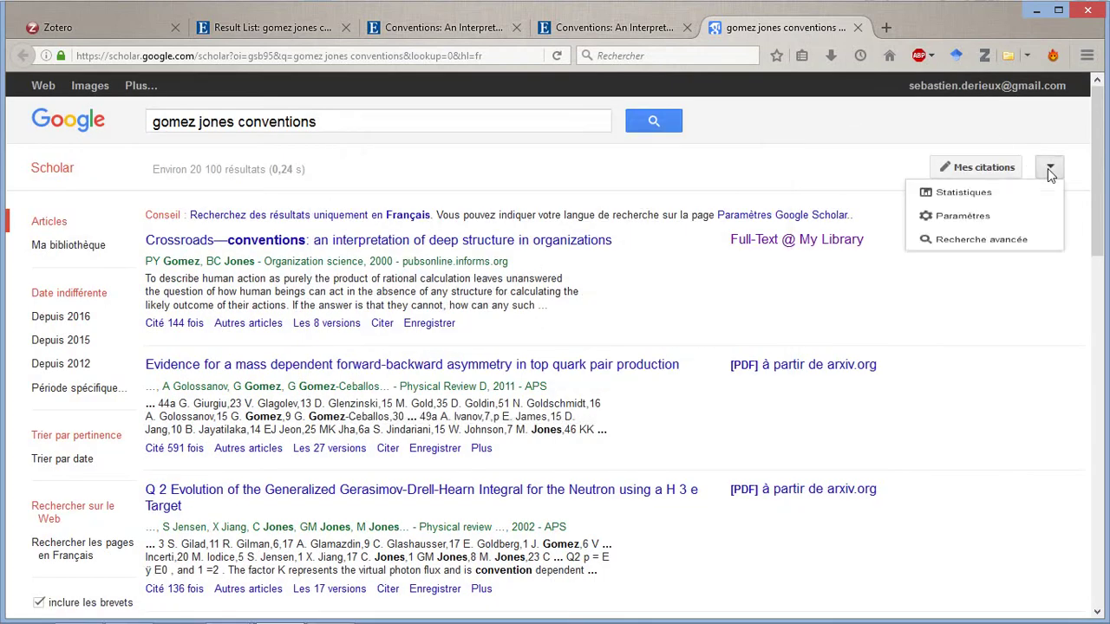
pyautogui.click(963, 232)
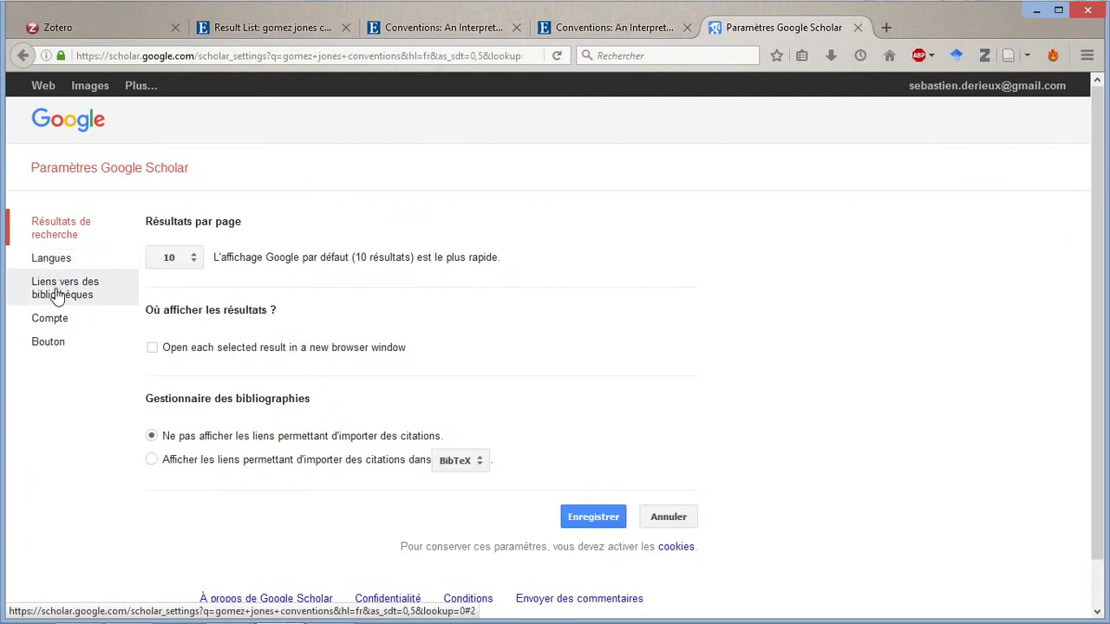
pyautogui.click(52, 295)
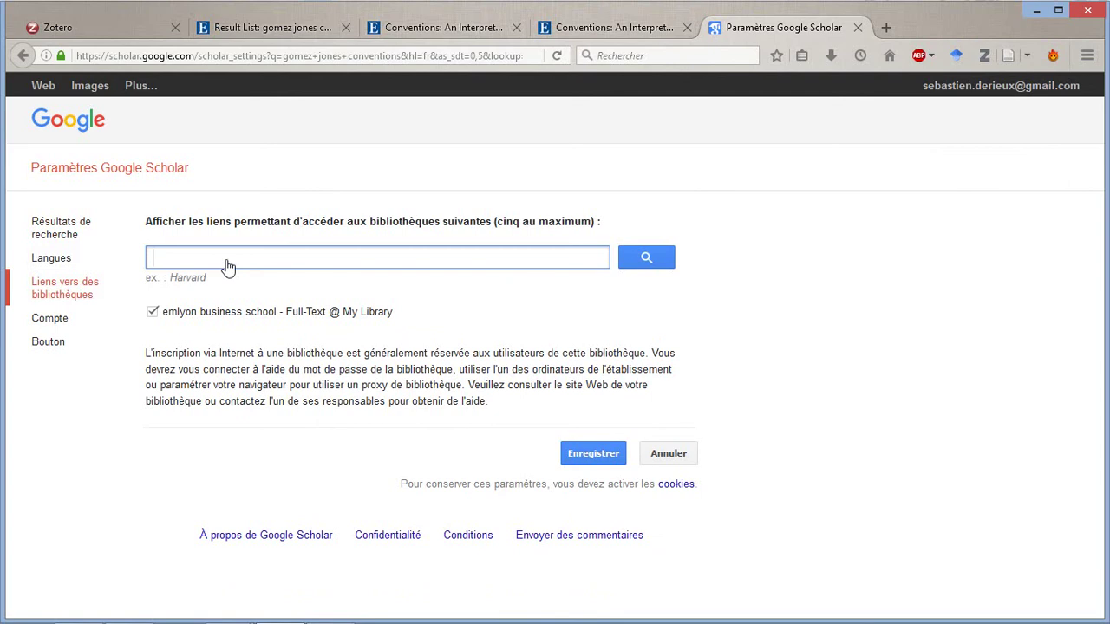
pyautogui.write('harvar')
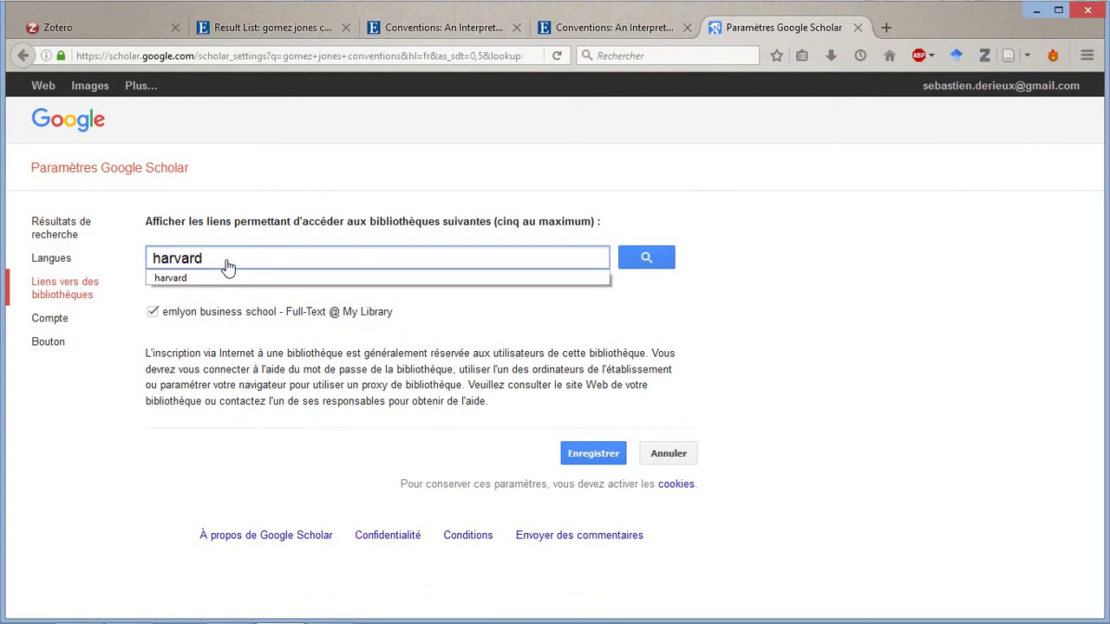
pyautogui.write('d')
pyautogui.press('Return')
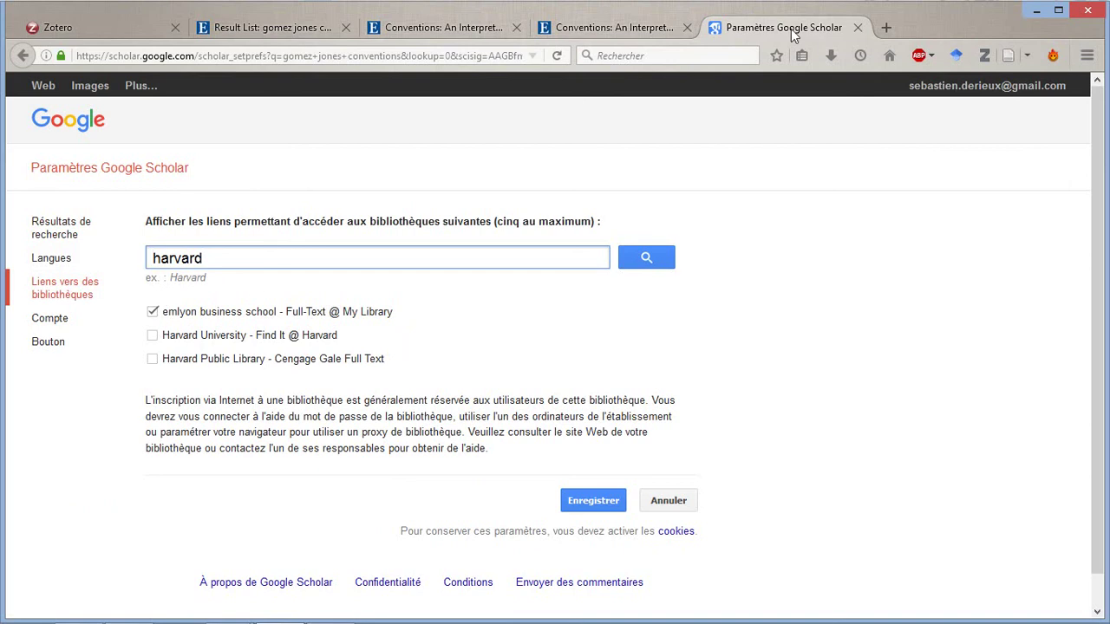
pyautogui.hotkey('ctrl', 'w')
# Add the 2011 PDF "The Methodological Standpoint of the économie des conventions" from the zotero folder to the aCOLLECTIVE MEMORY collection in Zotero
pyautogui.hotkey('alt', 'Tab')
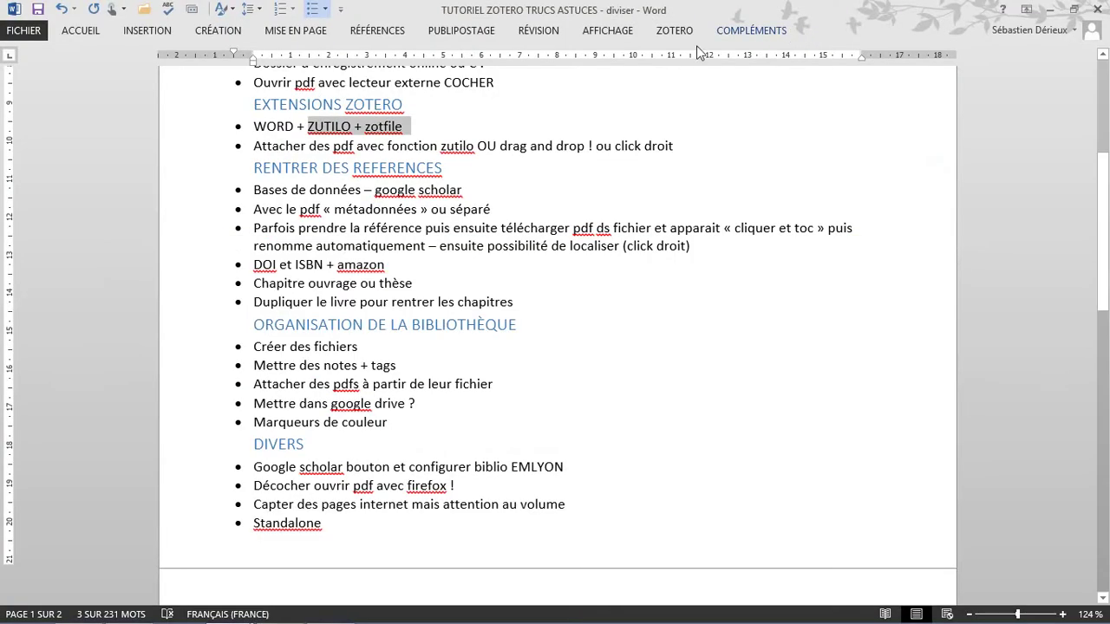
pyautogui.click(272, 165)
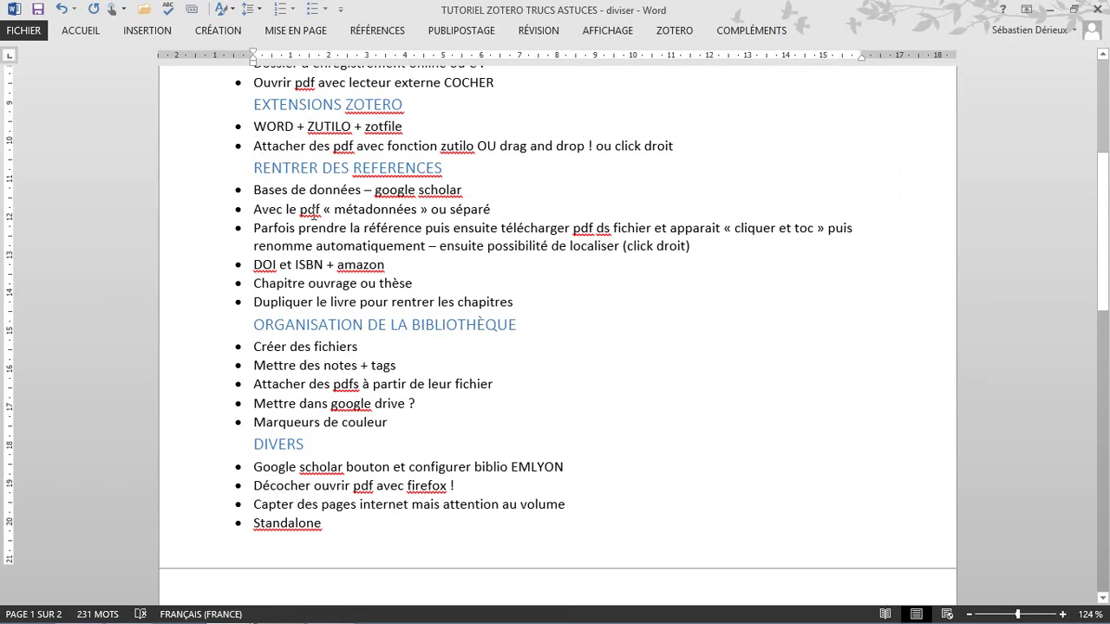
pyautogui.hotkey('alt', 'Tab')
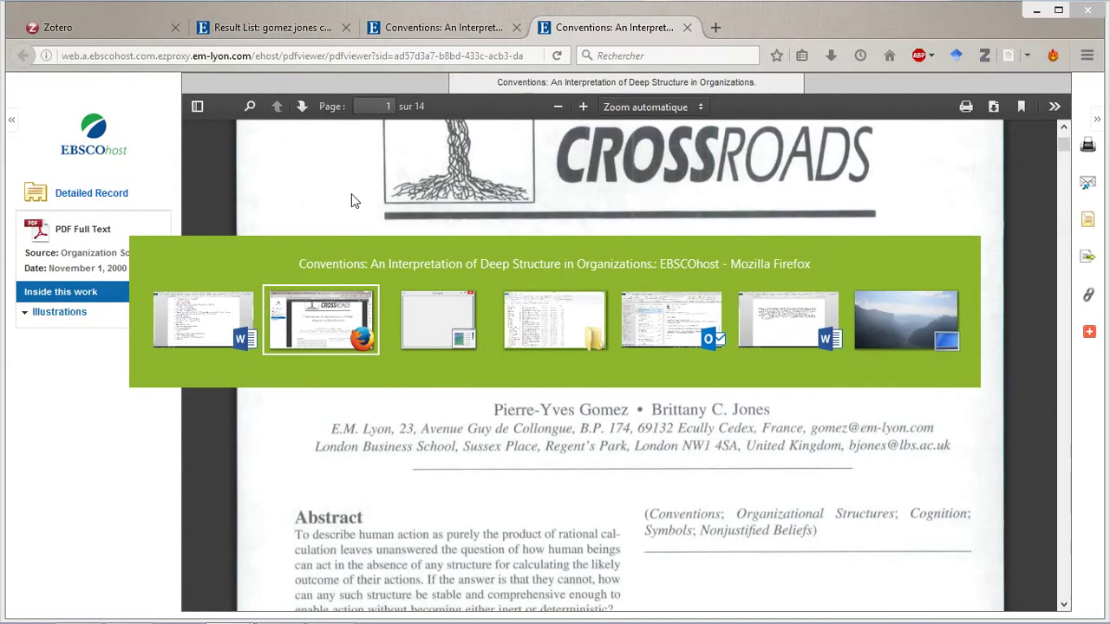
pyautogui.hotkey('alt', 'Tab')
pyautogui.hotkey('alt', 'Tab')
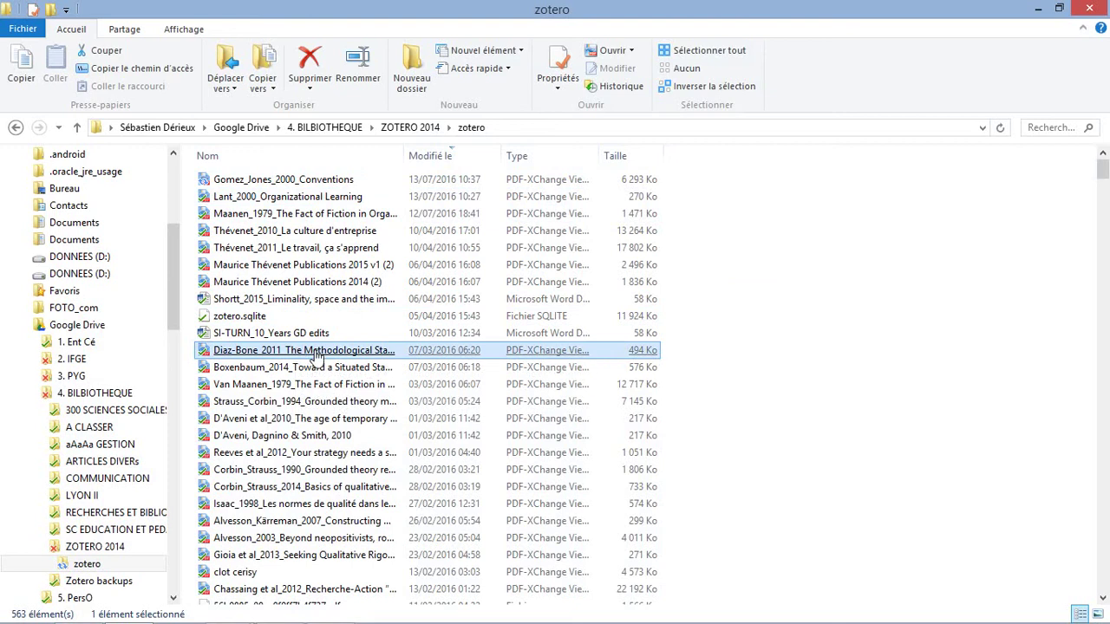
pyautogui.hotkey('alt', 'Tab')
pyautogui.hotkey('alt', 'Tab')
pyautogui.moveTo(296, 353); pyautogui.dragTo(310, 328)
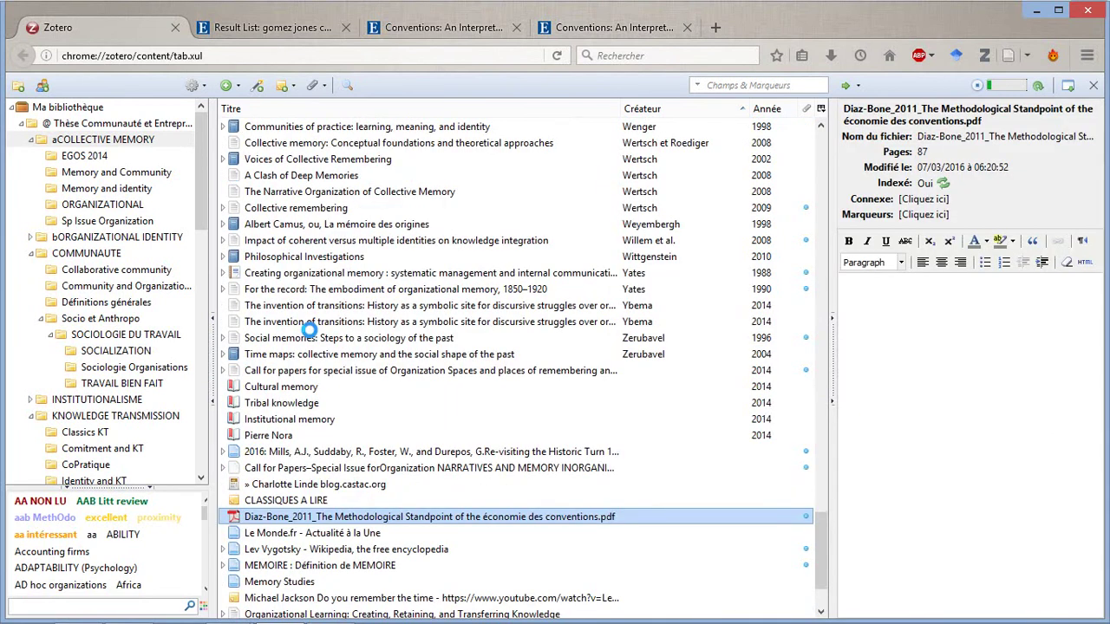
# Retrieve the metadata for the added "Methodological Standpoint" PDF, and expand its parent reference to show the attachment
pyautogui.rightClick(388, 521)
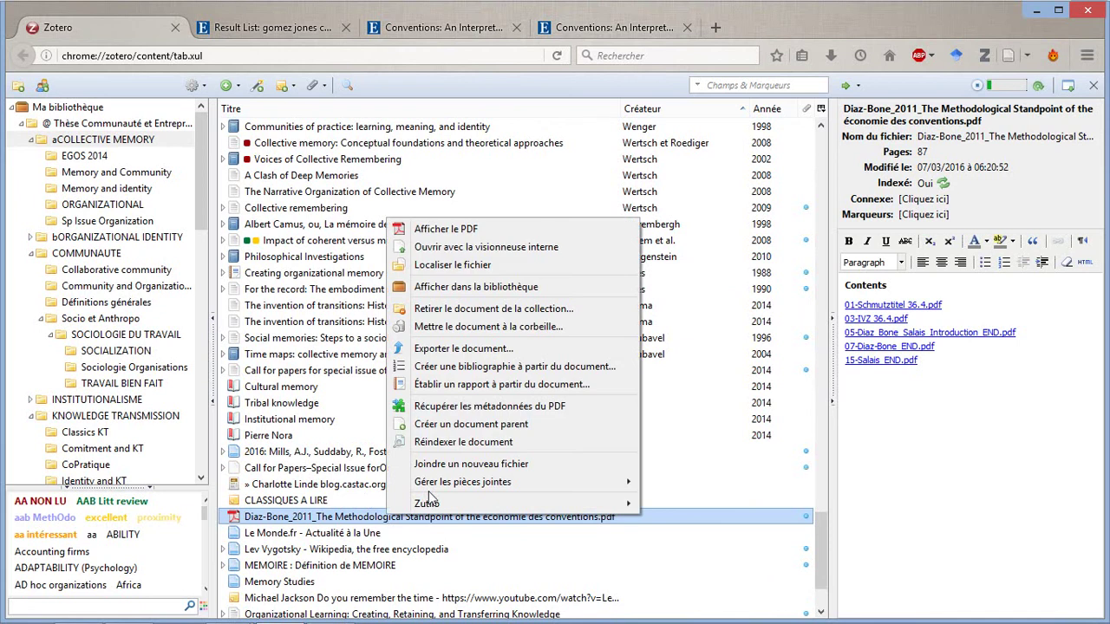
pyautogui.click(431, 407)
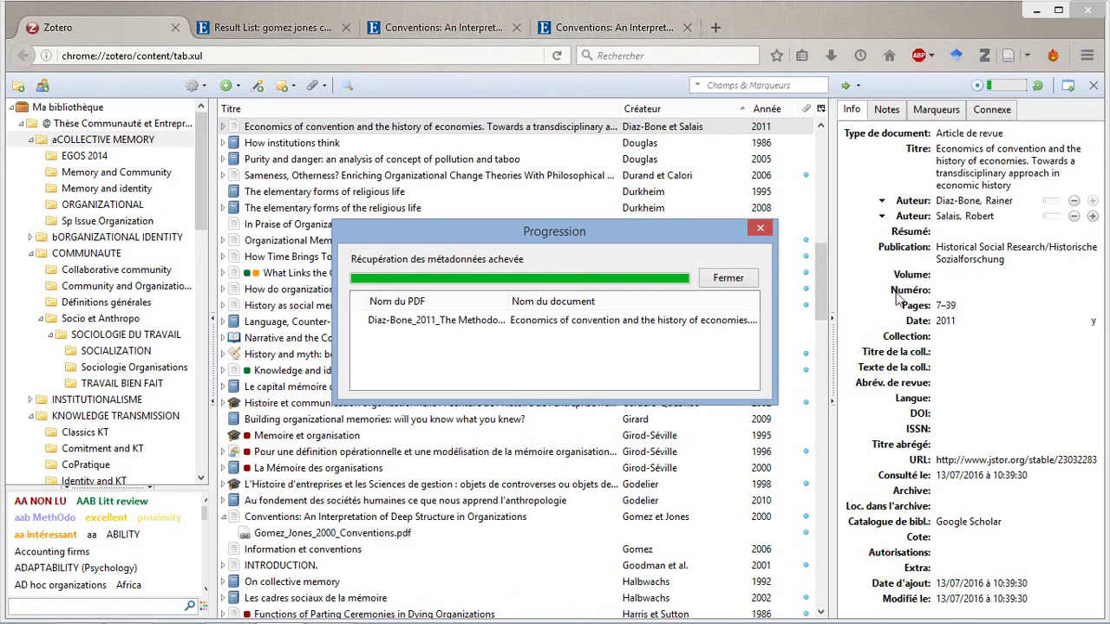
pyautogui.click(727, 278)
pyautogui.click(233, 128)
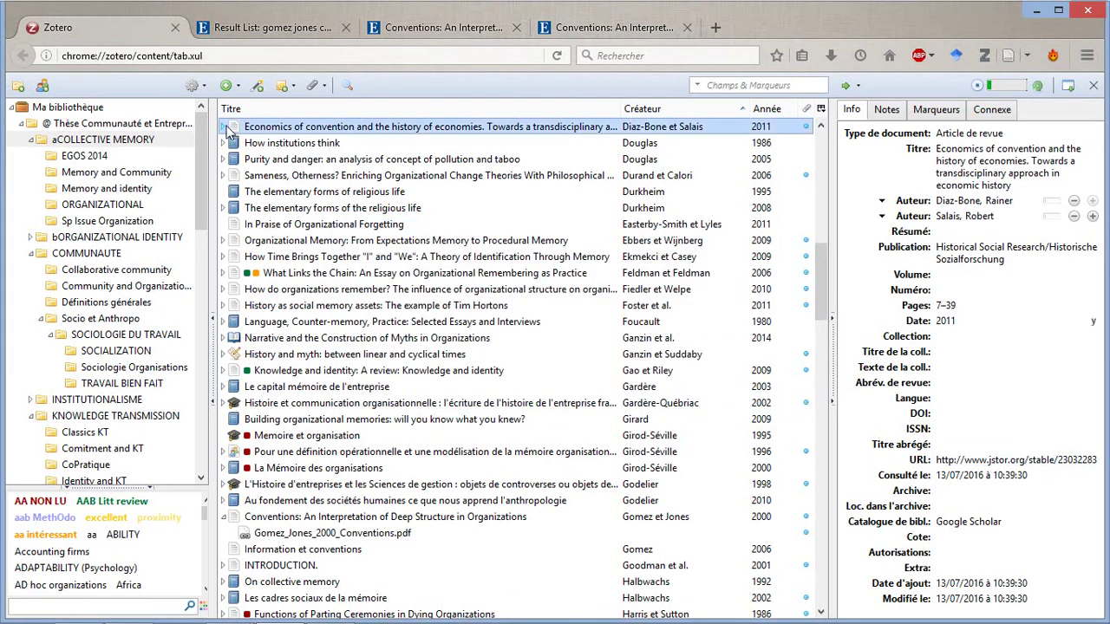
pyautogui.click(225, 127)
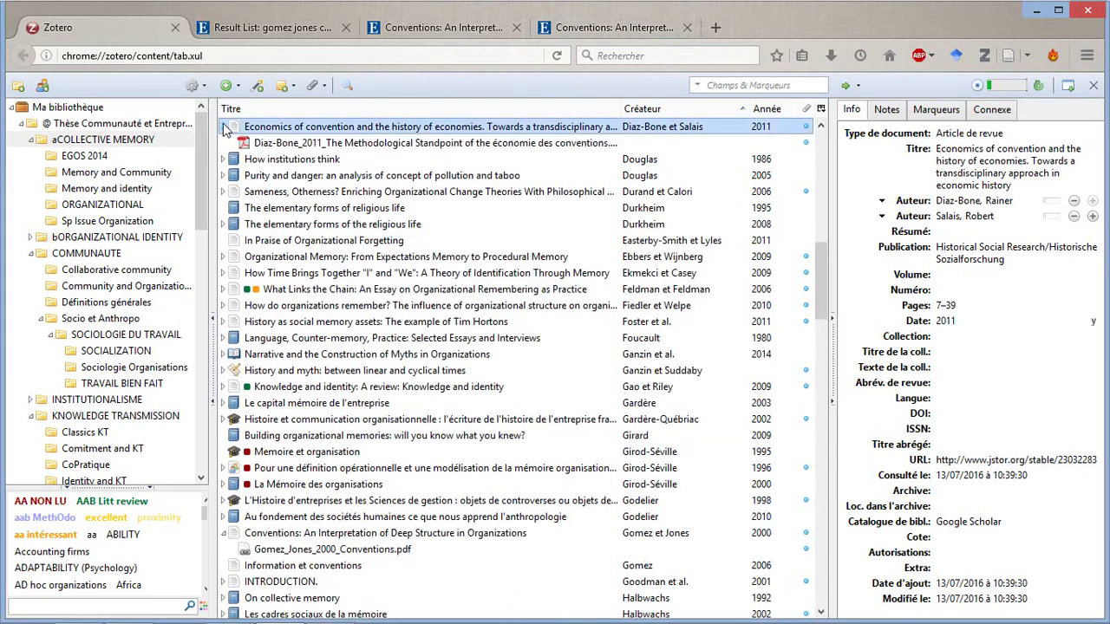
# Examine the selected article's title field, the new-item types and the available document types without changing the reference
pyautogui.click(987, 162)
pyautogui.press('Return')
pyautogui.click(236, 86)
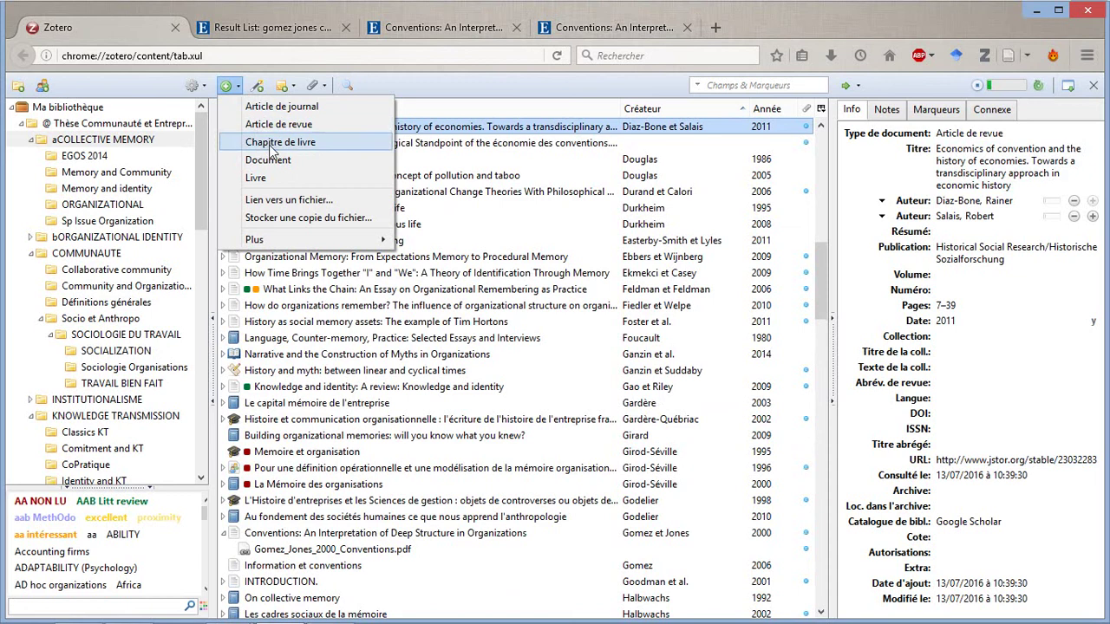
pyautogui.click(242, 85)
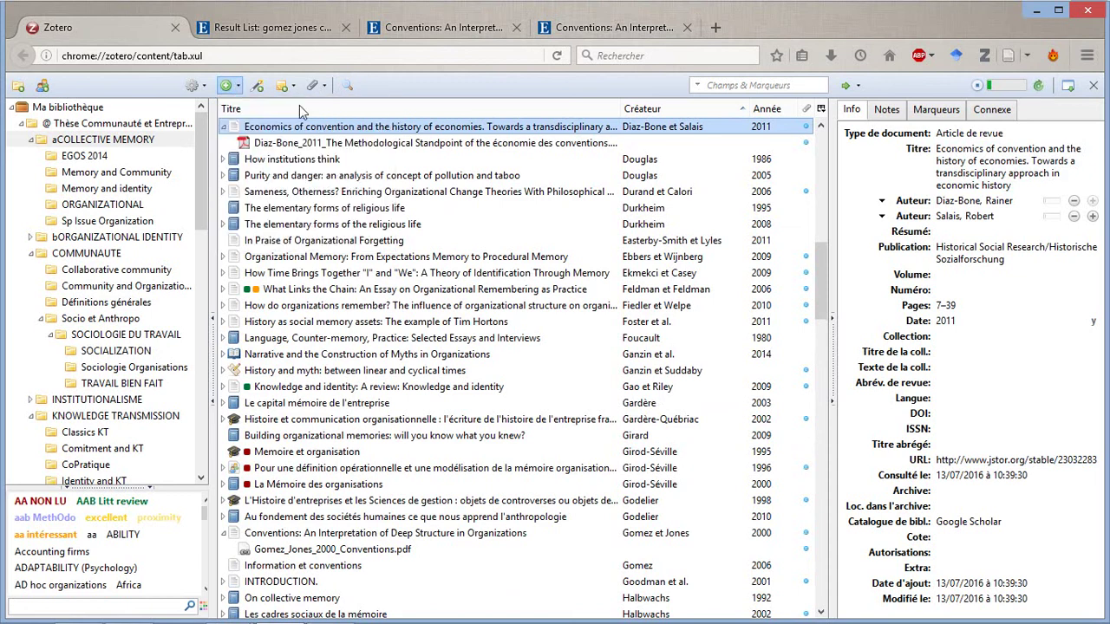
pyautogui.click(1082, 170)
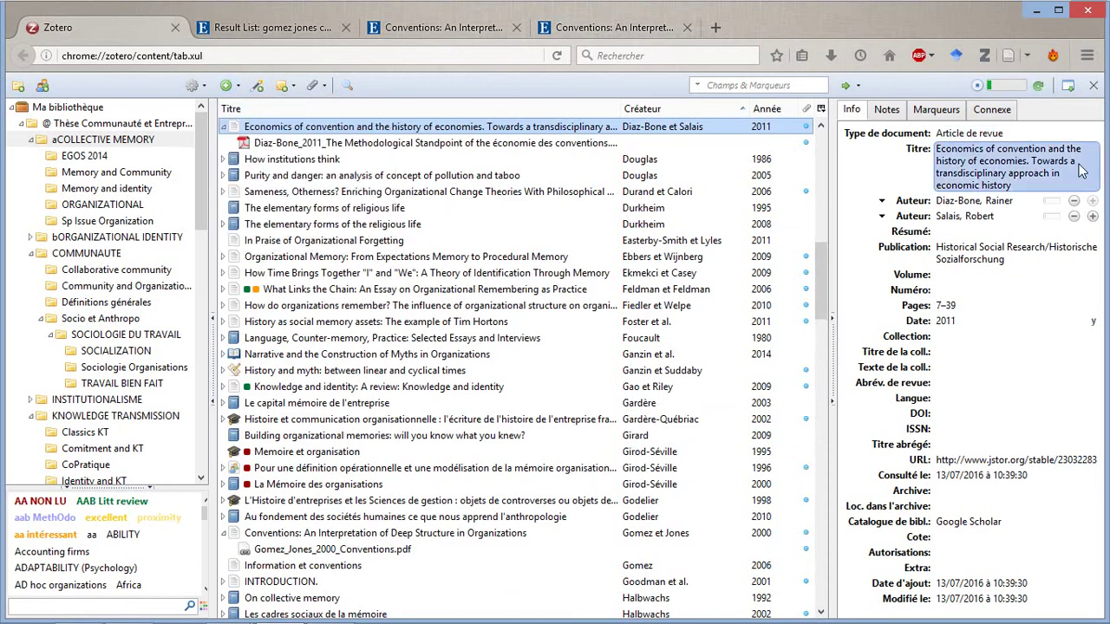
pyautogui.click(1056, 139)
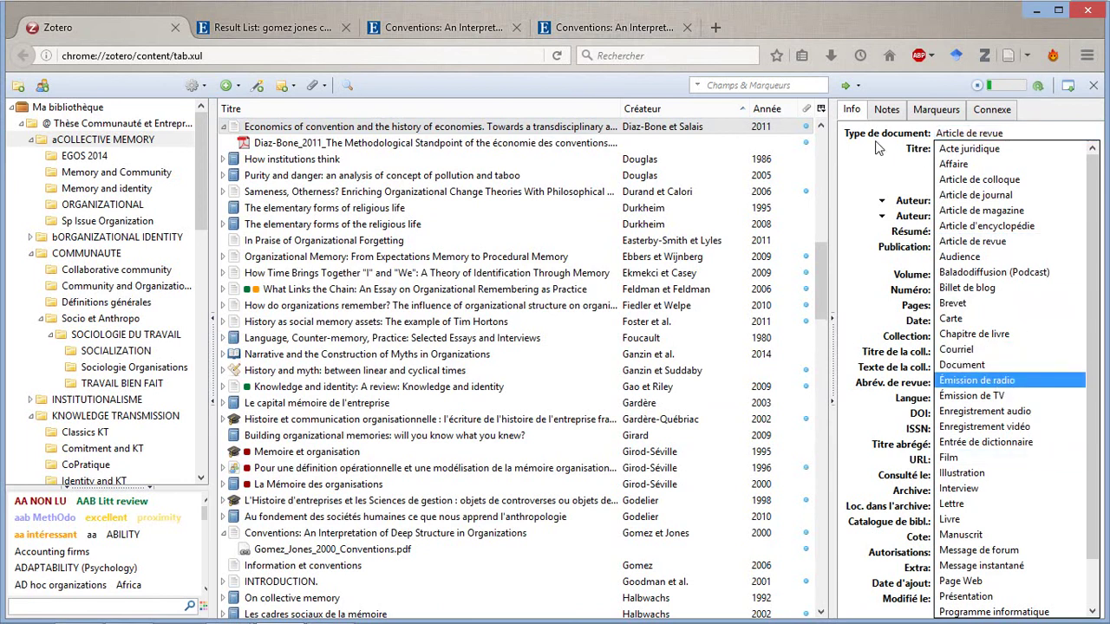
pyautogui.click(852, 158)
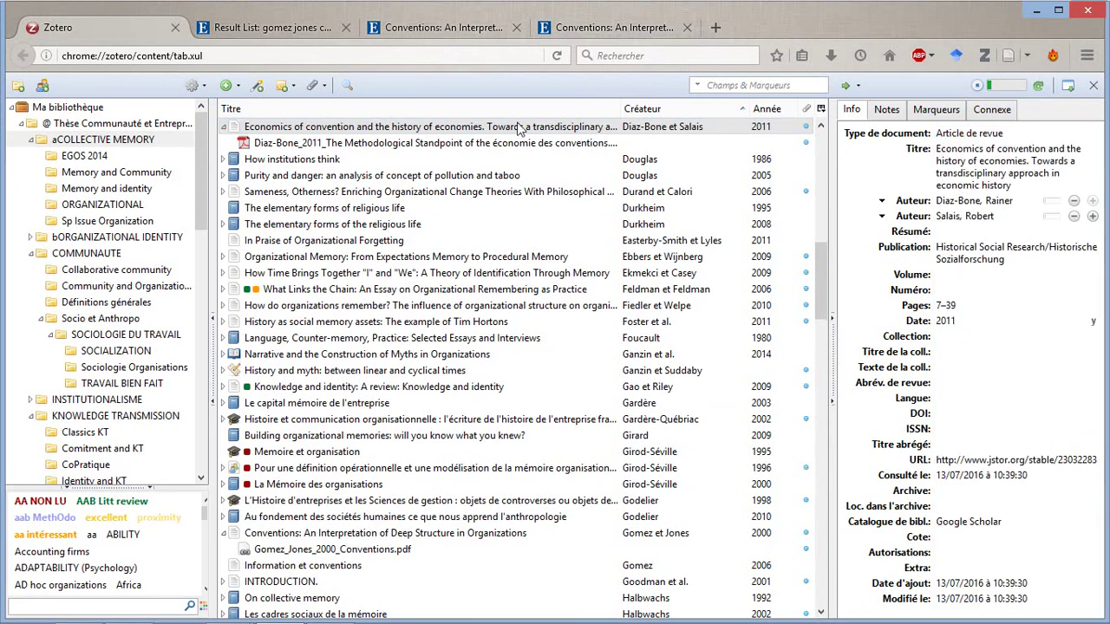
# Switch to the Word notes and review the points on PDF metadata and adding PDFs separately under "RENTRER DES REFERENCES"
pyautogui.hotkey('alt', 'Tab')
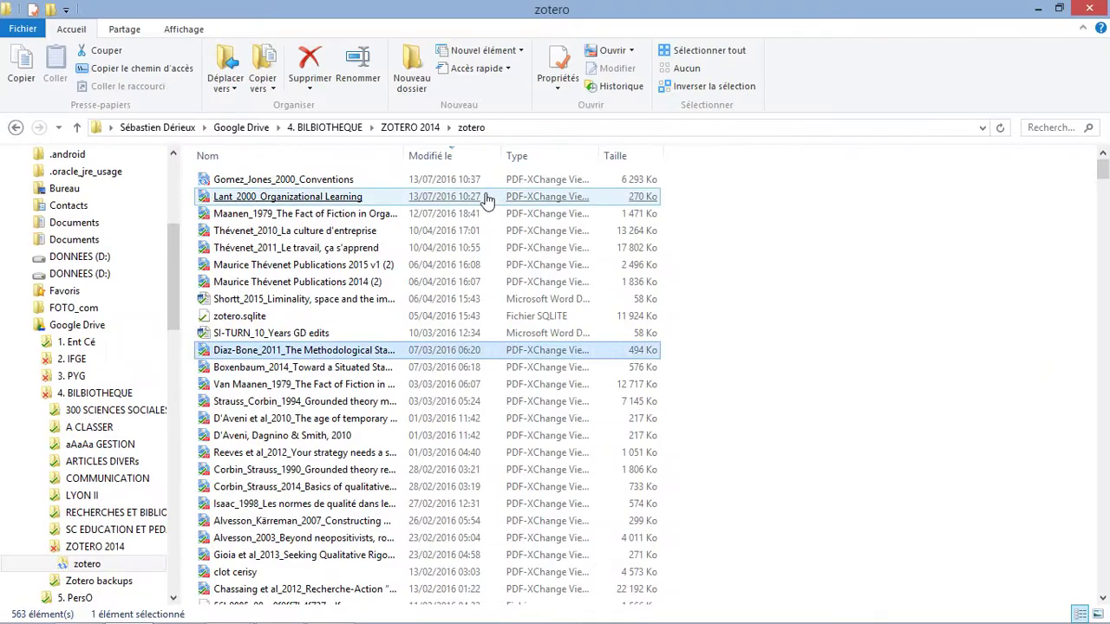
pyautogui.hotkey('alt', 'Tab')
pyautogui.press('Tab')
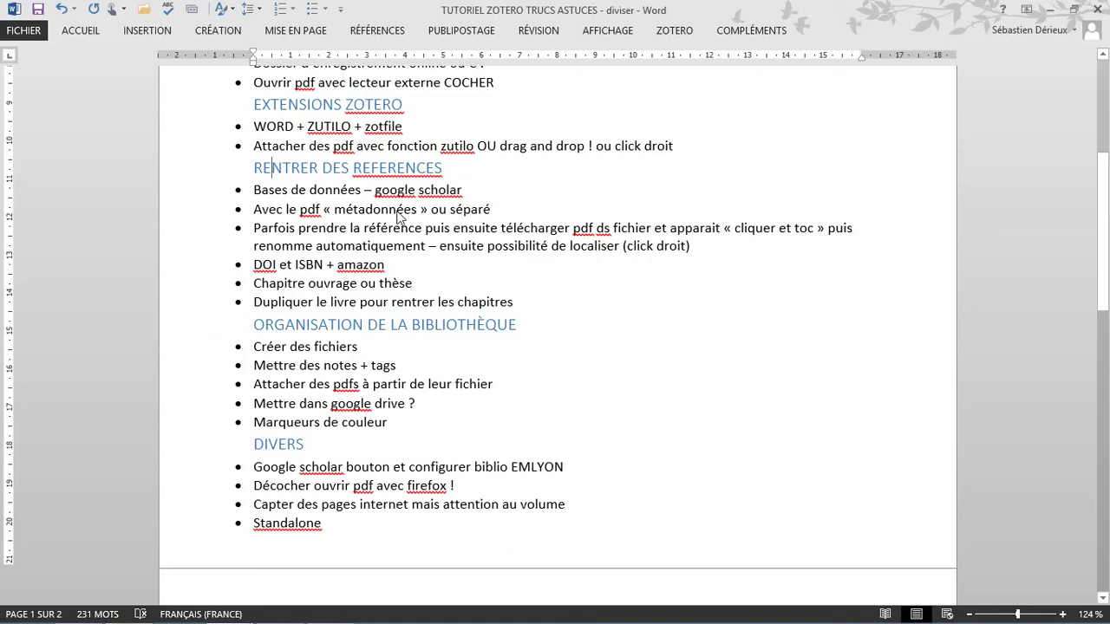
pyautogui.moveTo(320, 208); pyautogui.dragTo(338, 220)
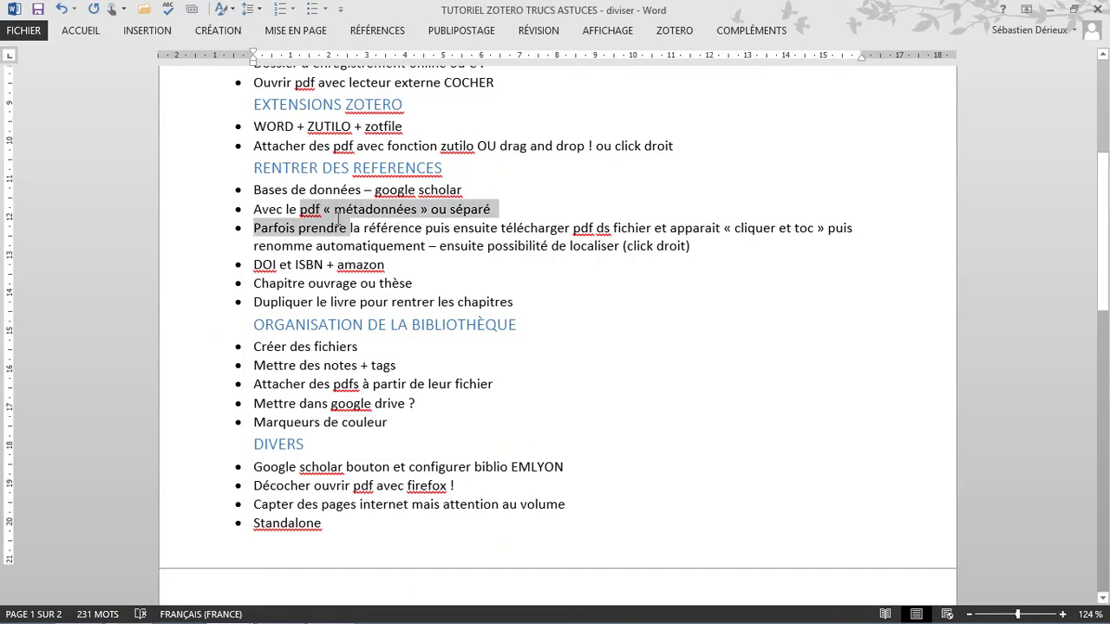
pyautogui.doubleClick(326, 228)
pyautogui.click(327, 229)
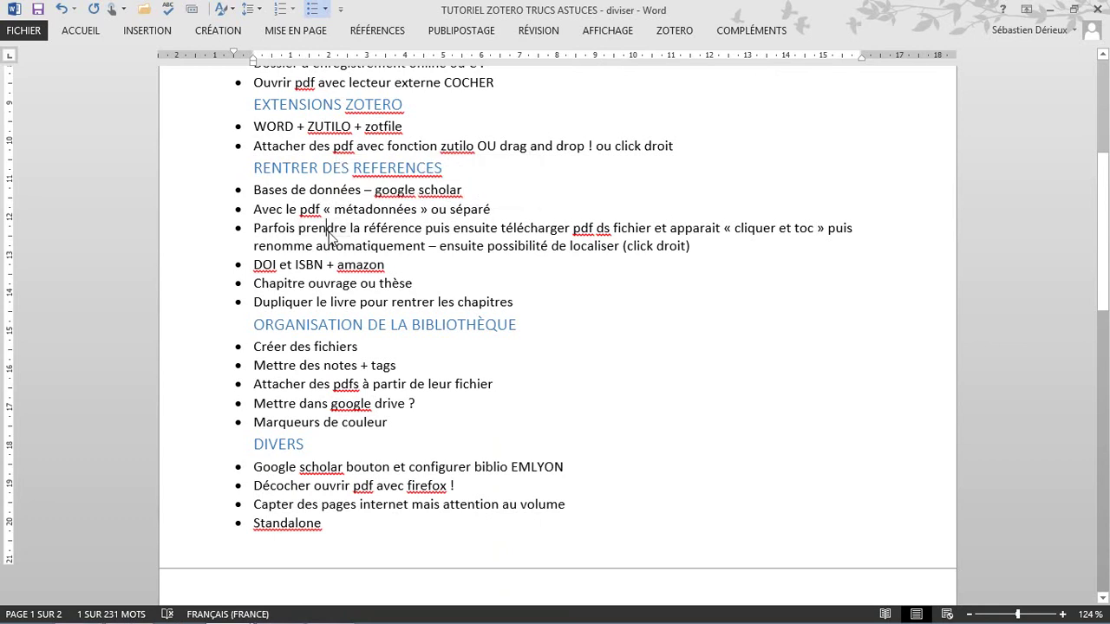
pyautogui.doubleClick(331, 245)
# Select the "Information et conventions" reference in Zotero and save the open EBSCO article PDF as "document" in the zotero folder
pyautogui.hotkey('alt', 'Tab')
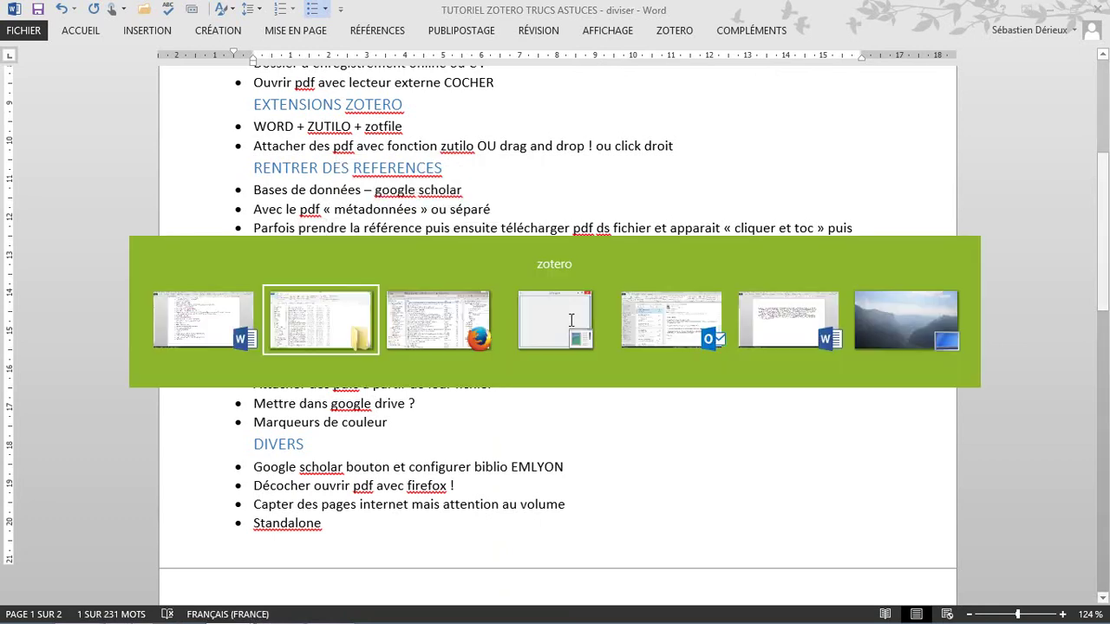
pyautogui.hotkey('alt', 'Tab')
pyautogui.hotkey('alt', 'Tab')
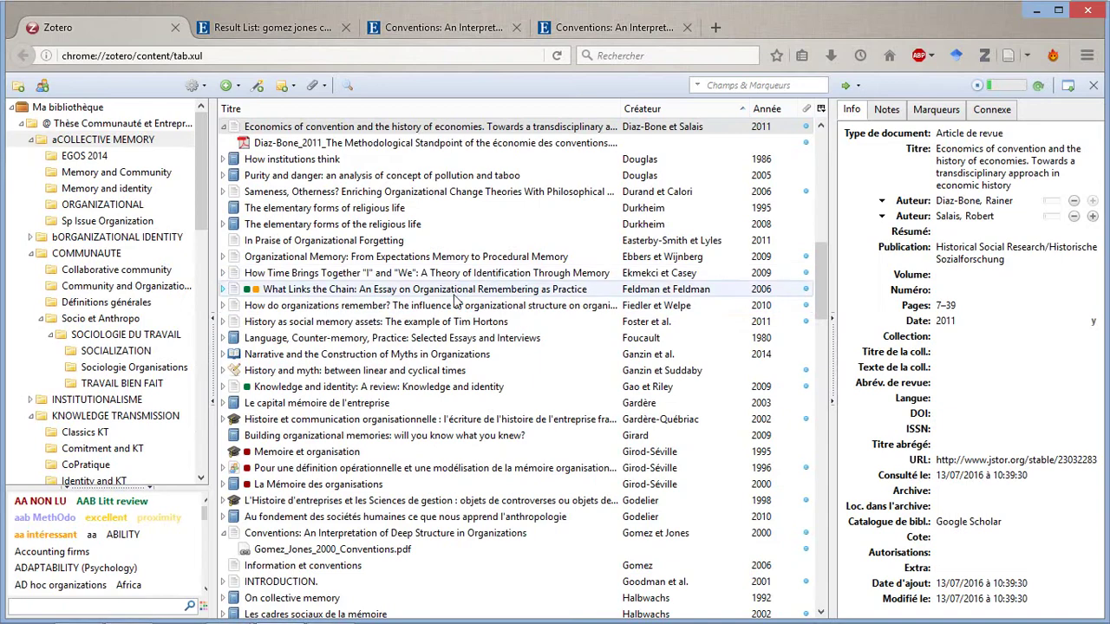
pyautogui.click(268, 404)
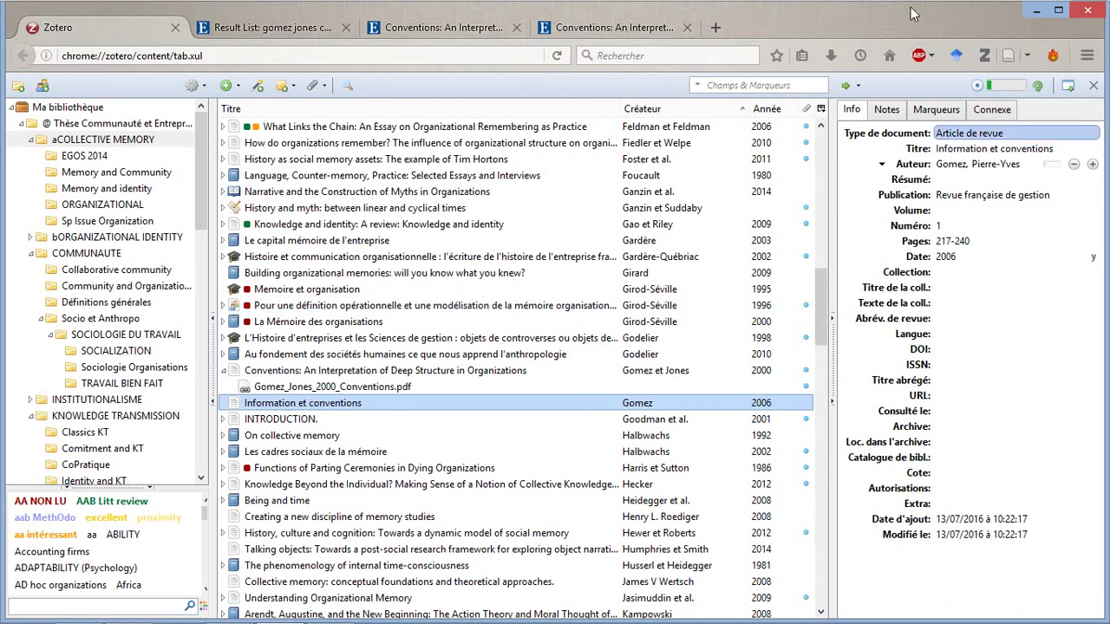
pyautogui.click(590, 28)
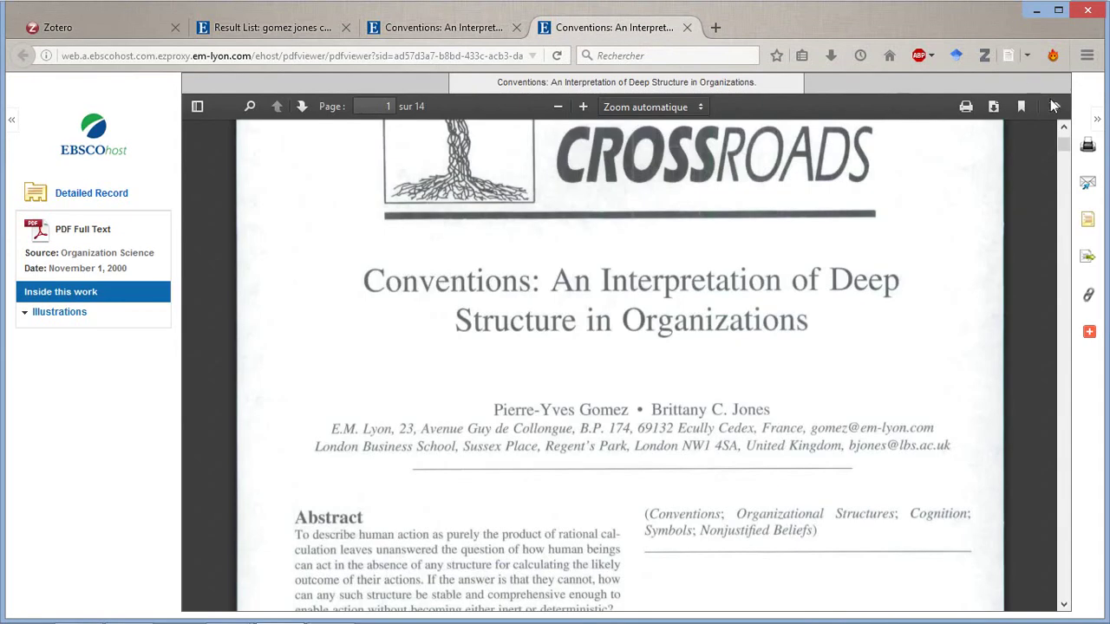
pyautogui.click(994, 106)
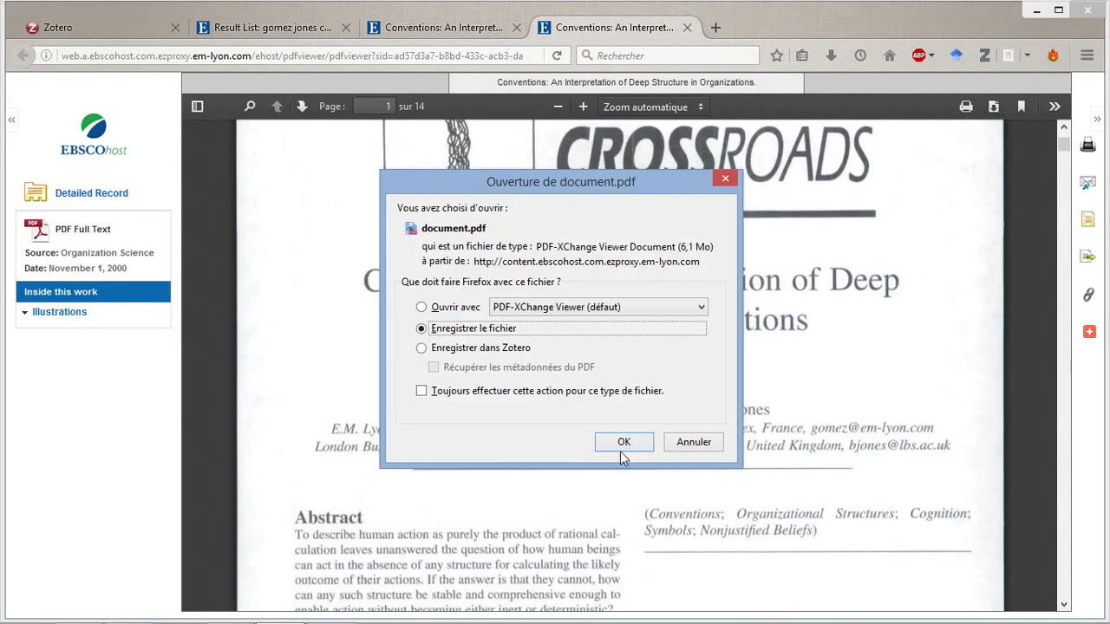
pyautogui.click(628, 451)
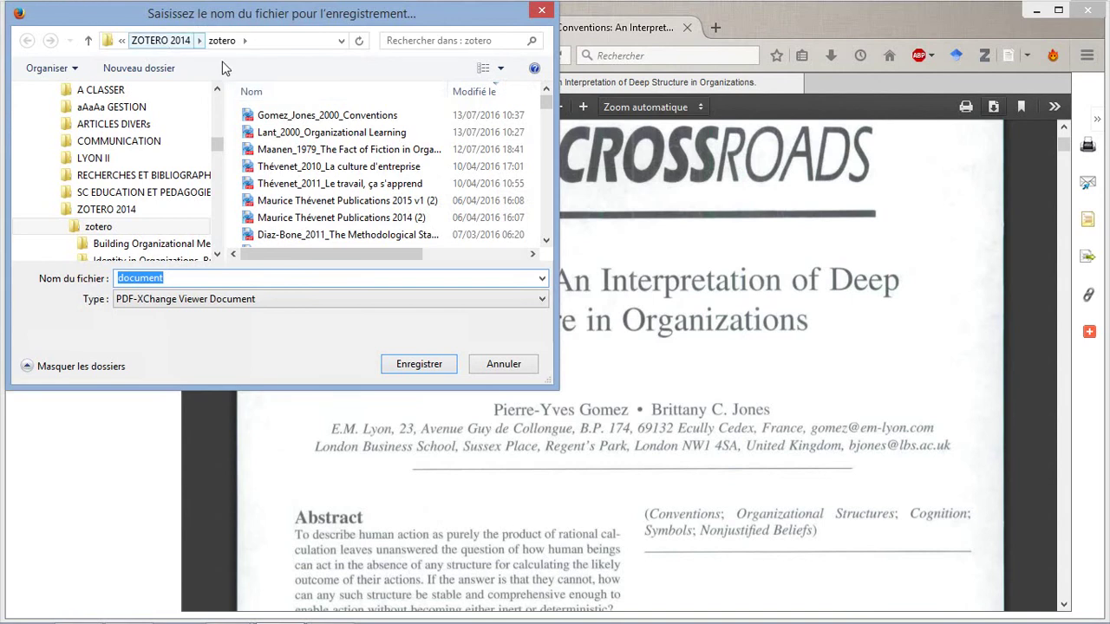
pyautogui.click(413, 363)
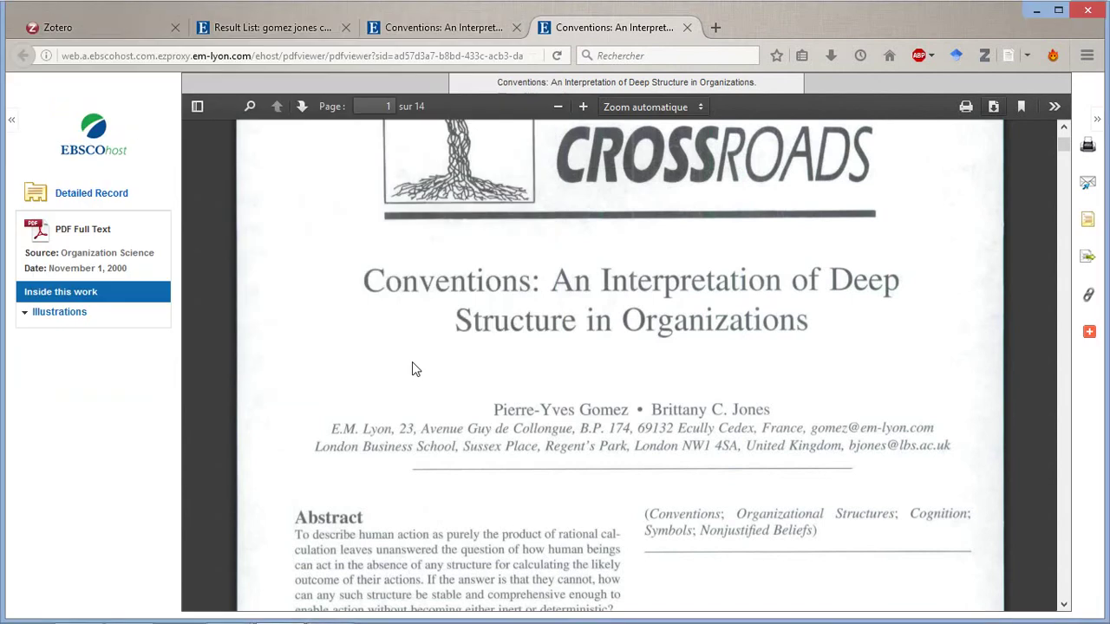
# Rename and attach the downloaded document.pdf to "Information et conventions" with ZotFile, and expand the reference to select its attachment
pyautogui.click(74, 21)
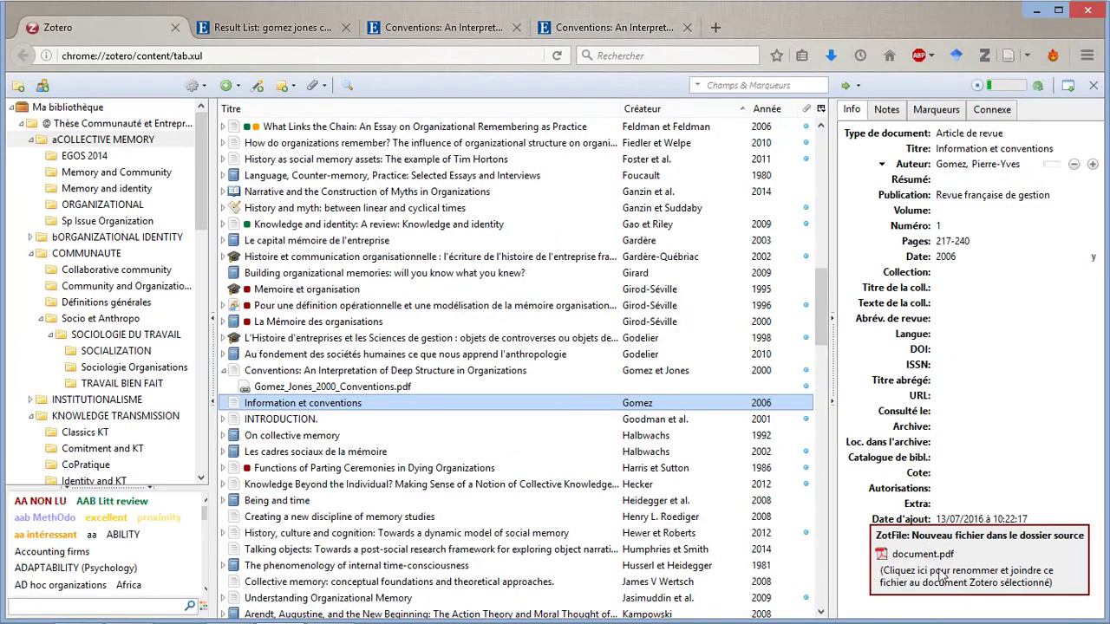
pyautogui.click(946, 566)
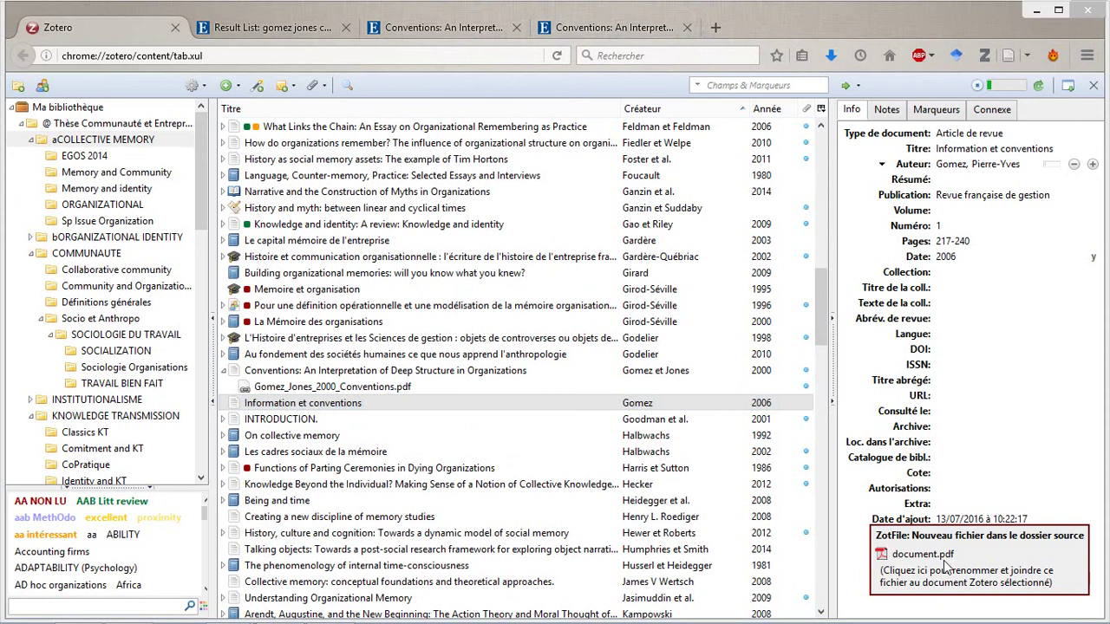
pyautogui.click(368, 408)
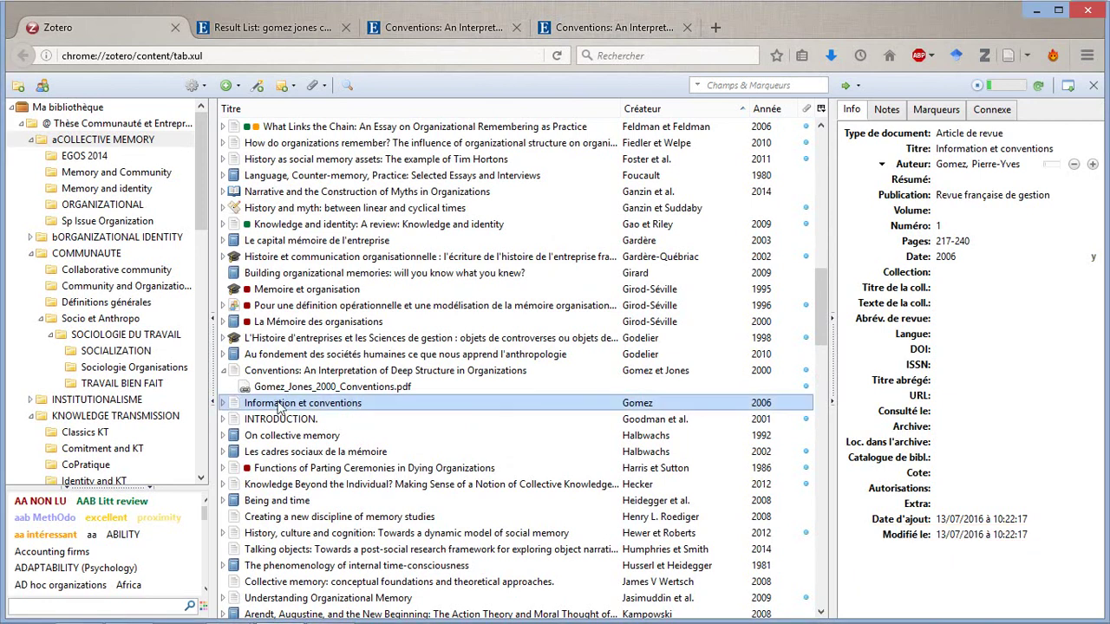
pyautogui.click(224, 404)
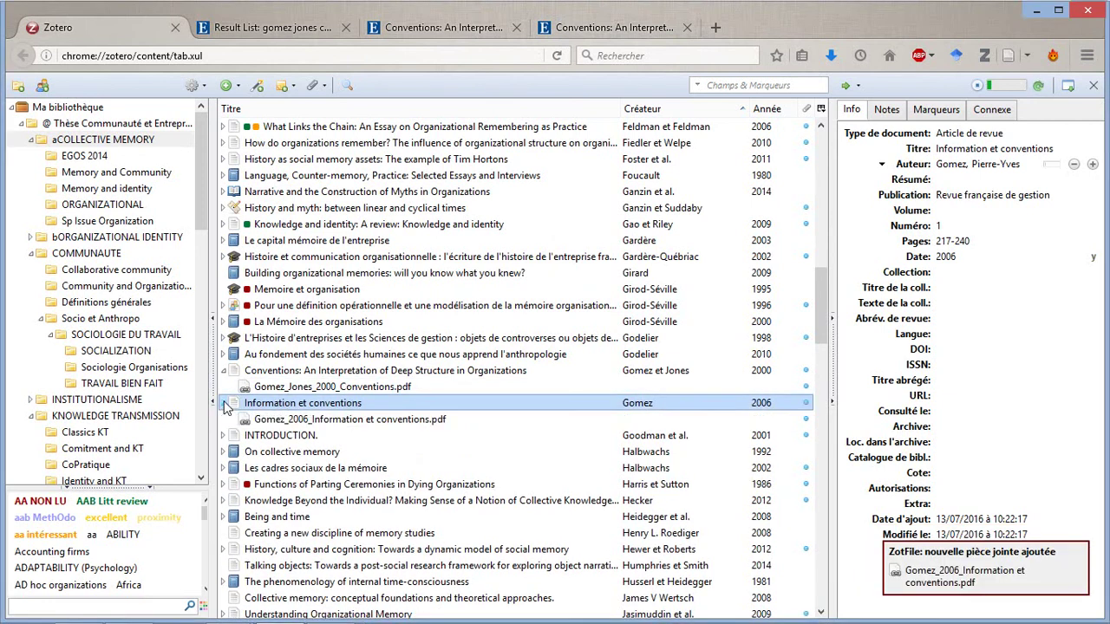
pyautogui.click(323, 421)
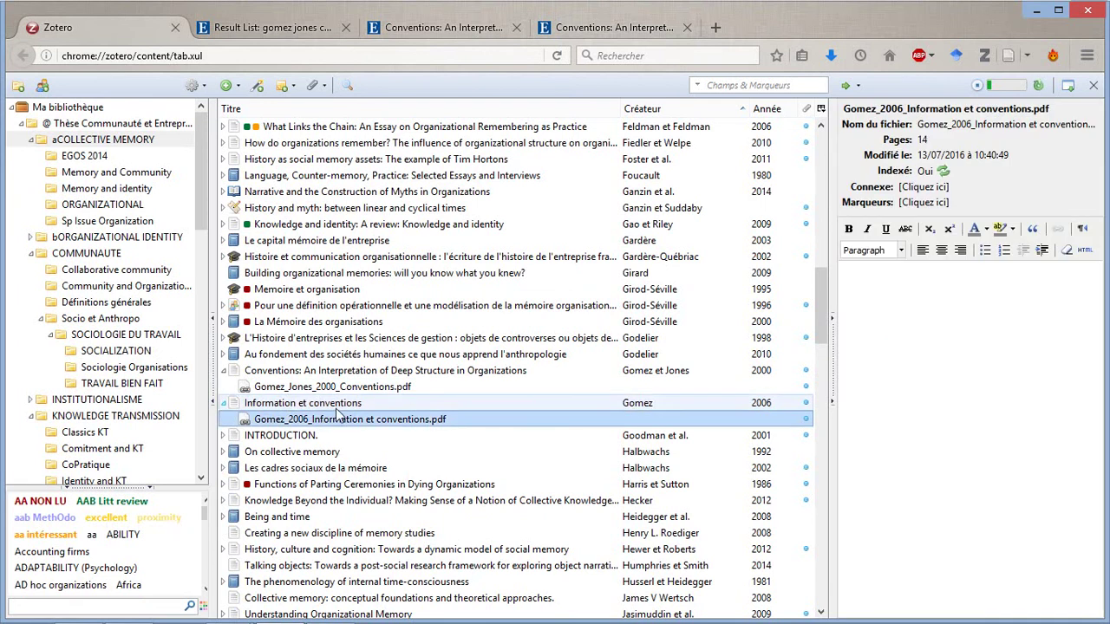
# Check the source article on EBSCO, and move the PDF attached to "Information et conventions" to the trash in Zotero
pyautogui.click(631, 30)
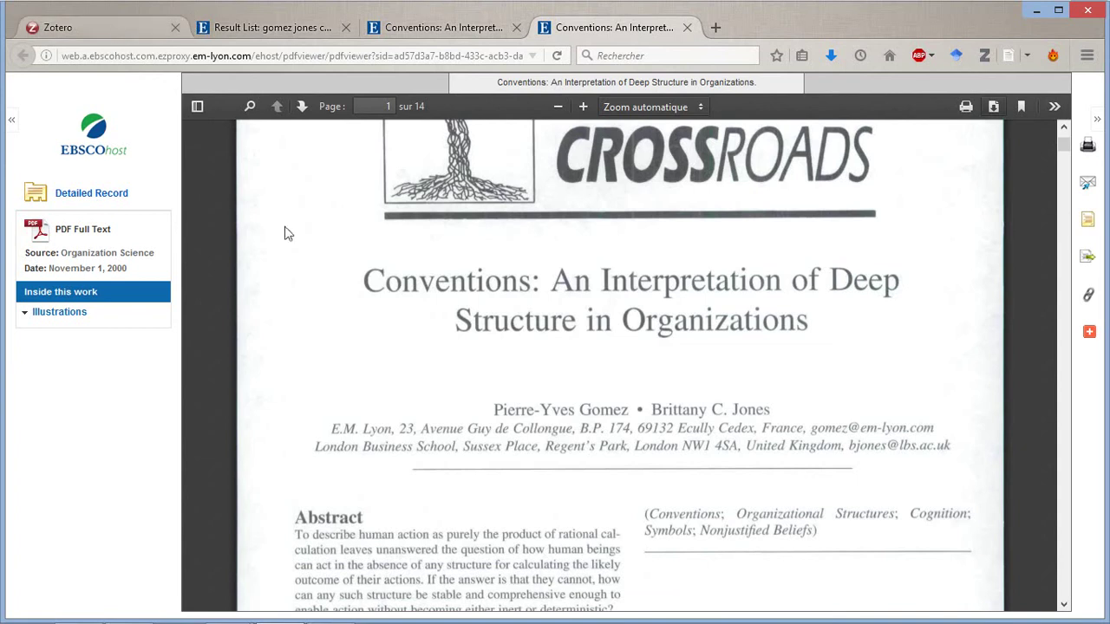
pyautogui.click(96, 30)
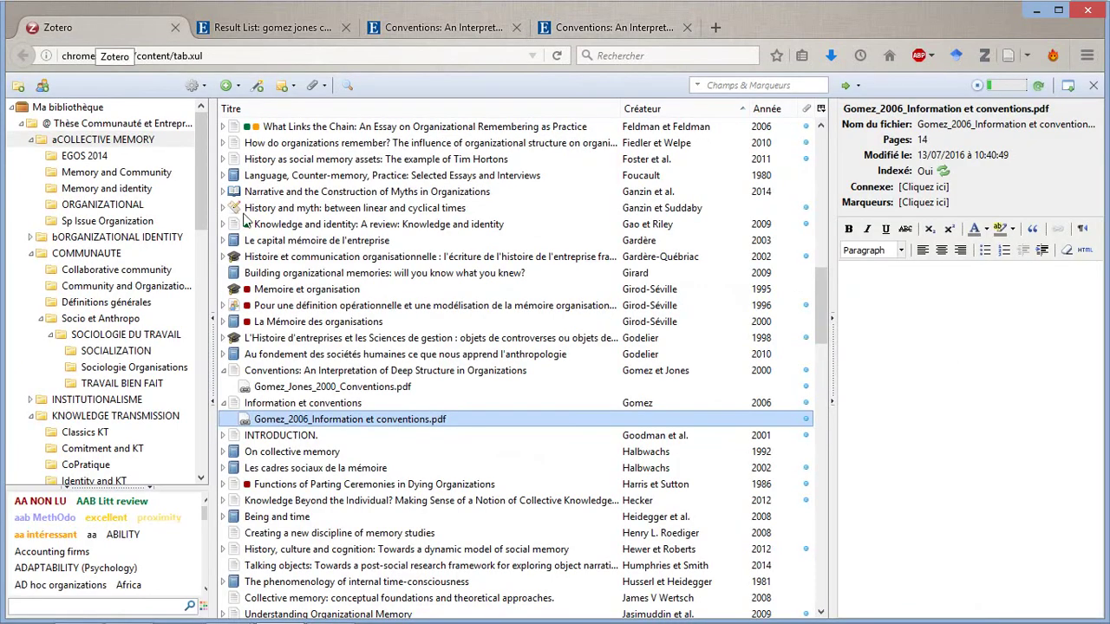
pyautogui.rightClick(399, 420)
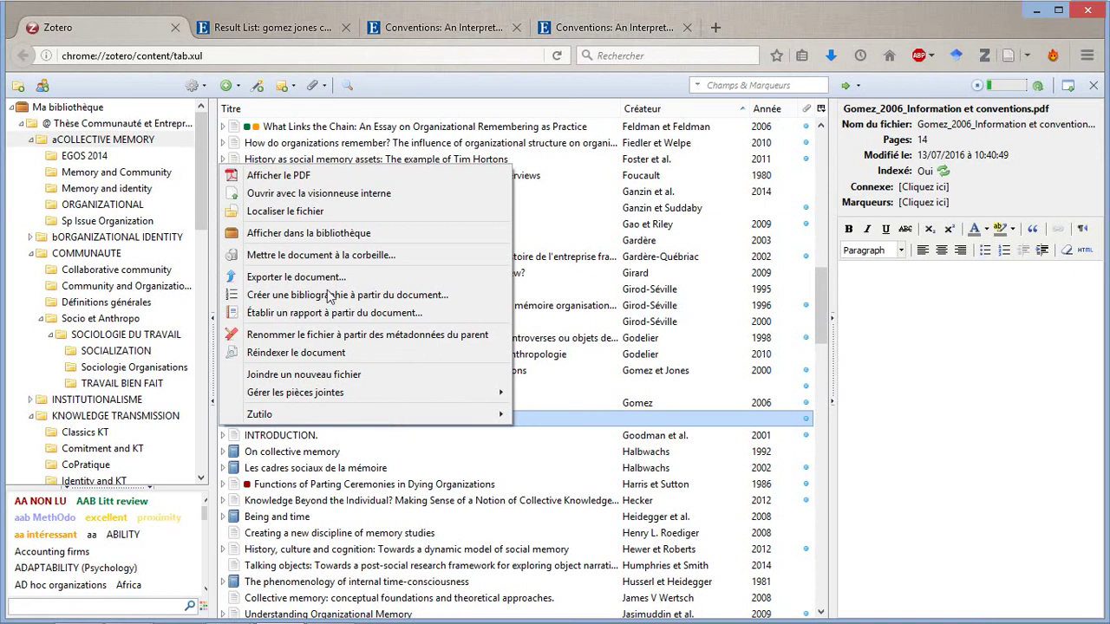
pyautogui.click(325, 257)
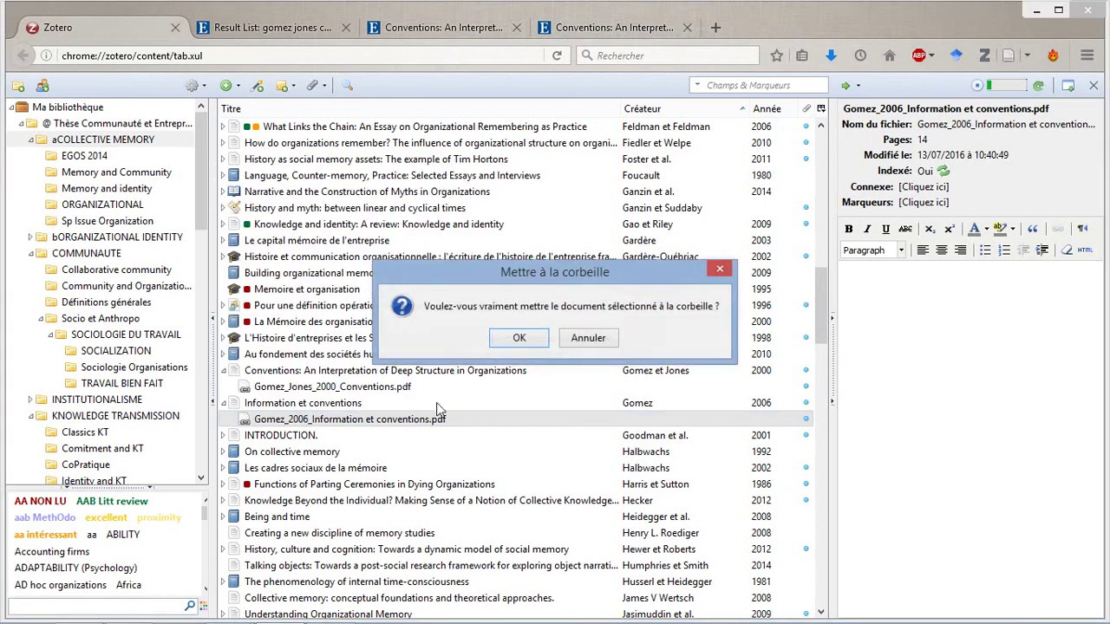
pyautogui.click(519, 338)
pyautogui.click(364, 404)
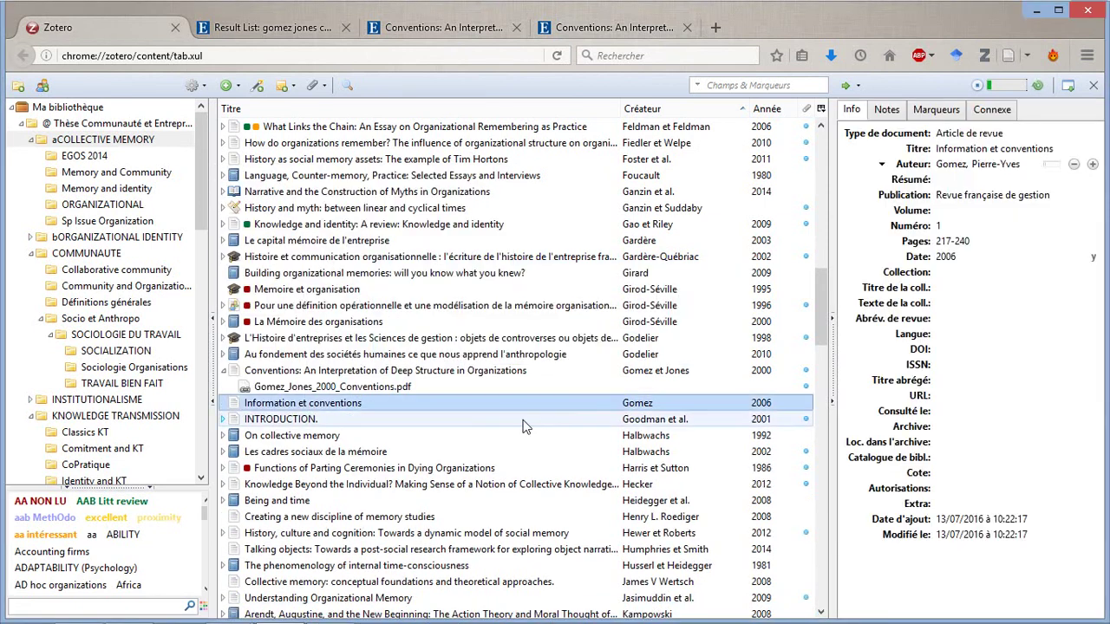
# Switch to the Word notes and highlight "DOI" in the "DOI et ISBN + amazon" point
pyautogui.hotkey('alt', 'Tab')
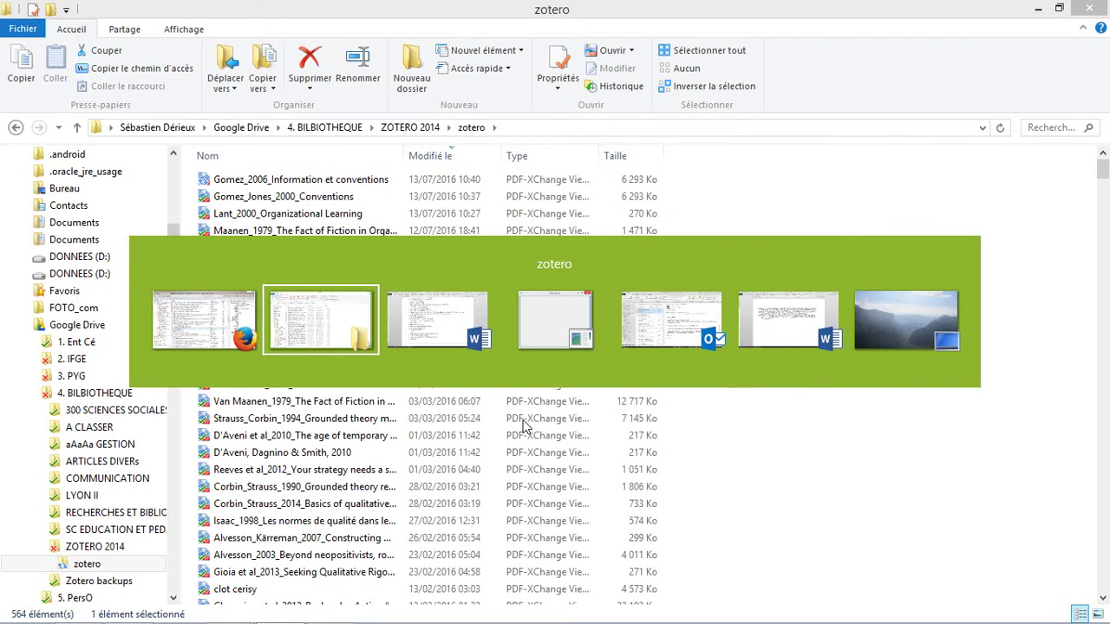
pyautogui.hotkey('alt', 'Tab')
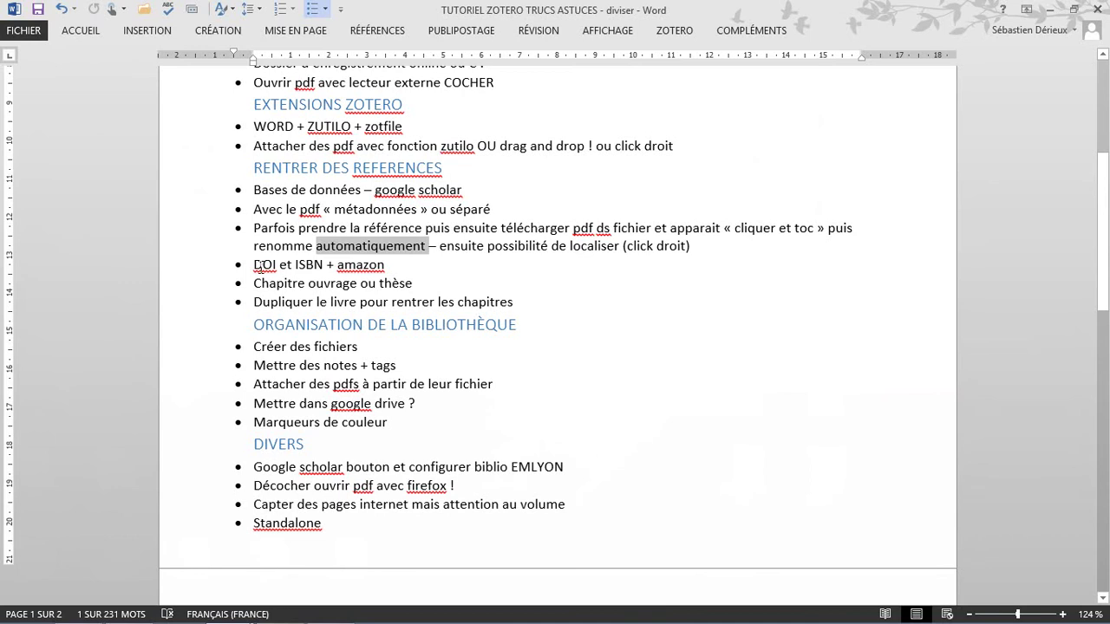
pyautogui.doubleClick(260, 266)
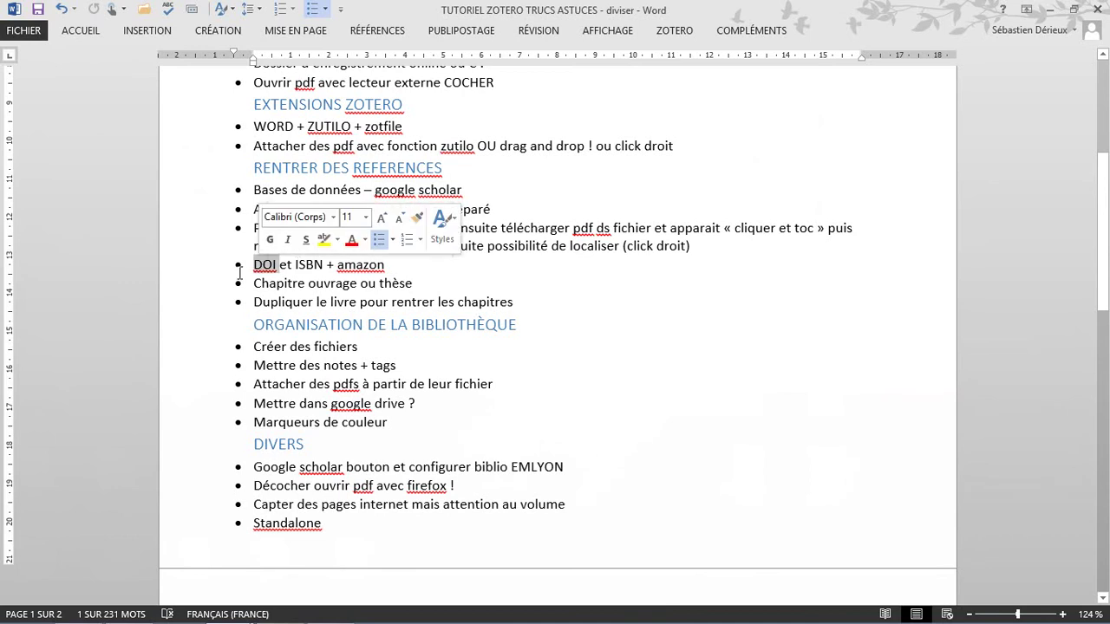
# Open the 2000 "Conventions" PDF attachment from Zotero and examine its first pages for an identifier
pyautogui.hotkey('alt', 'Tab')
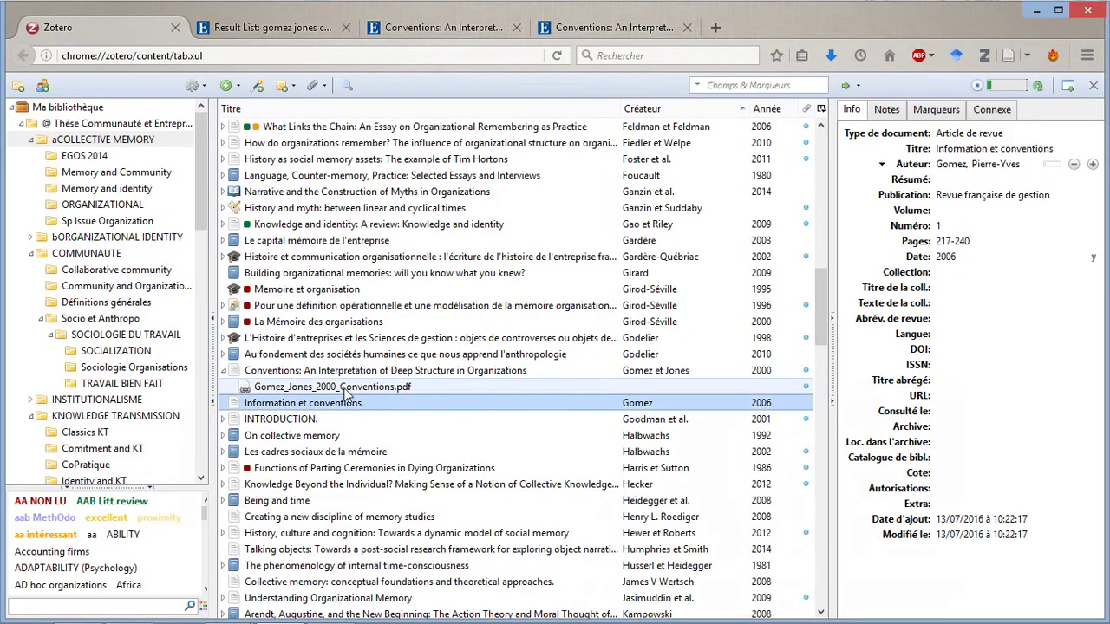
pyautogui.click(348, 389)
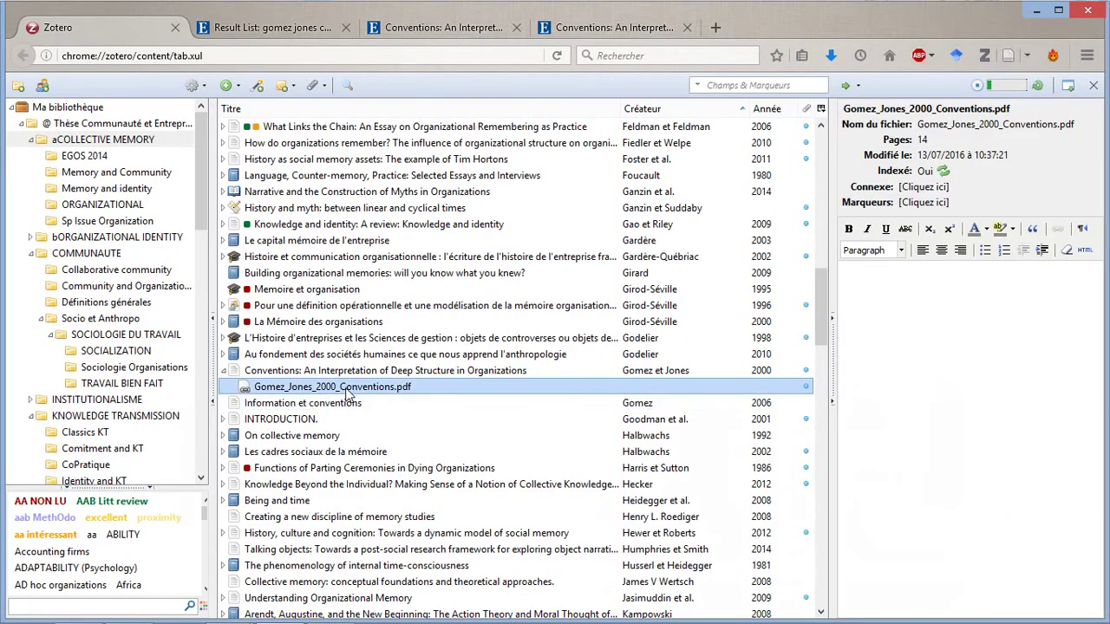
pyautogui.doubleClick(347, 390)
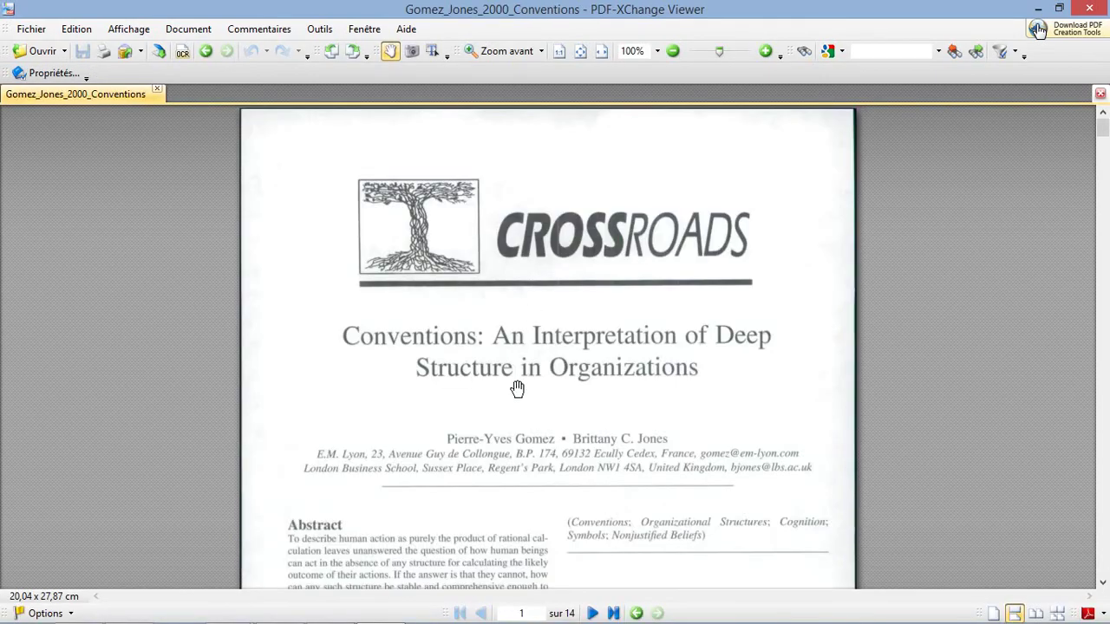
pyautogui.scroll(-10, 516, 386)
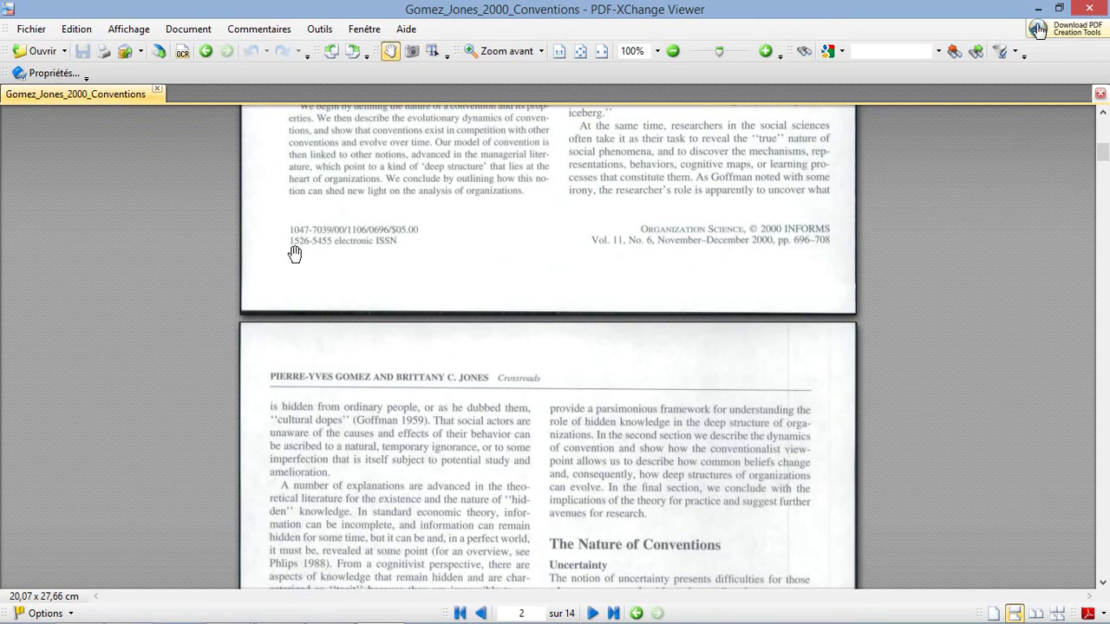
pyautogui.scroll(10, 299, 240)
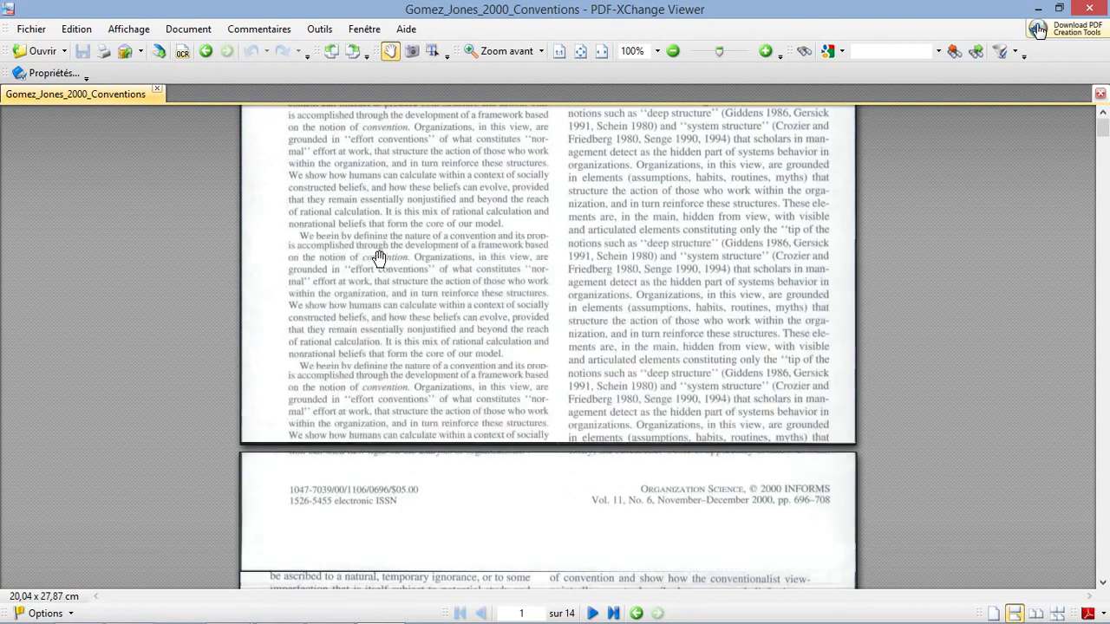
# Show Zotero's entry box for adding a reference by ISBN, DOI or PMID, and reopen the 2000 "Conventions" PDF
pyautogui.hotkey('alt', 'Tab')
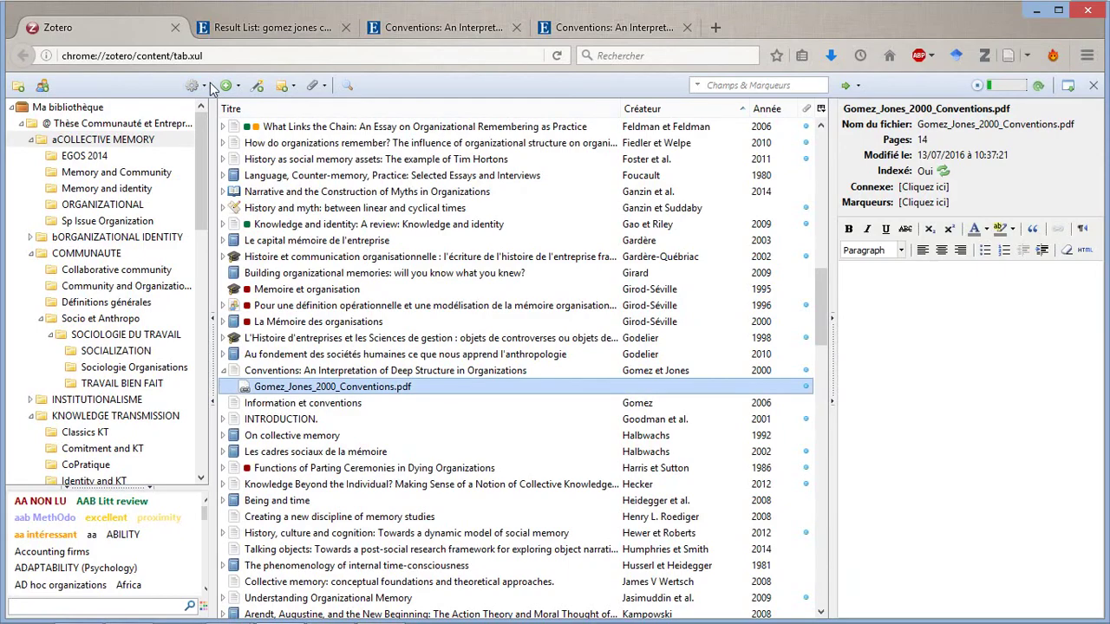
pyautogui.click(257, 85)
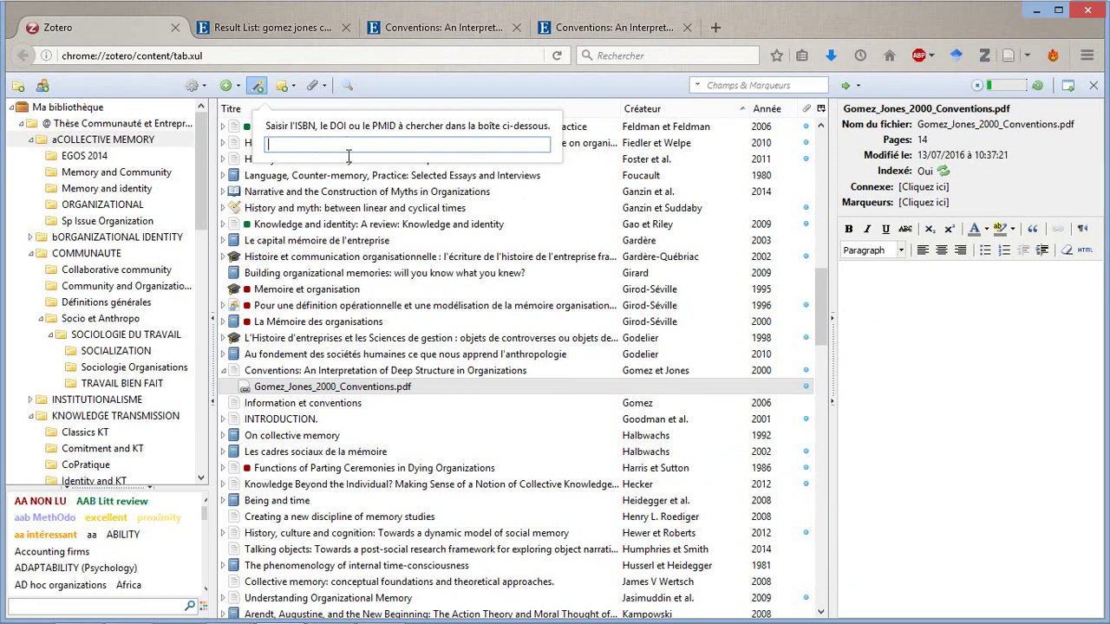
pyautogui.doubleClick(369, 387)
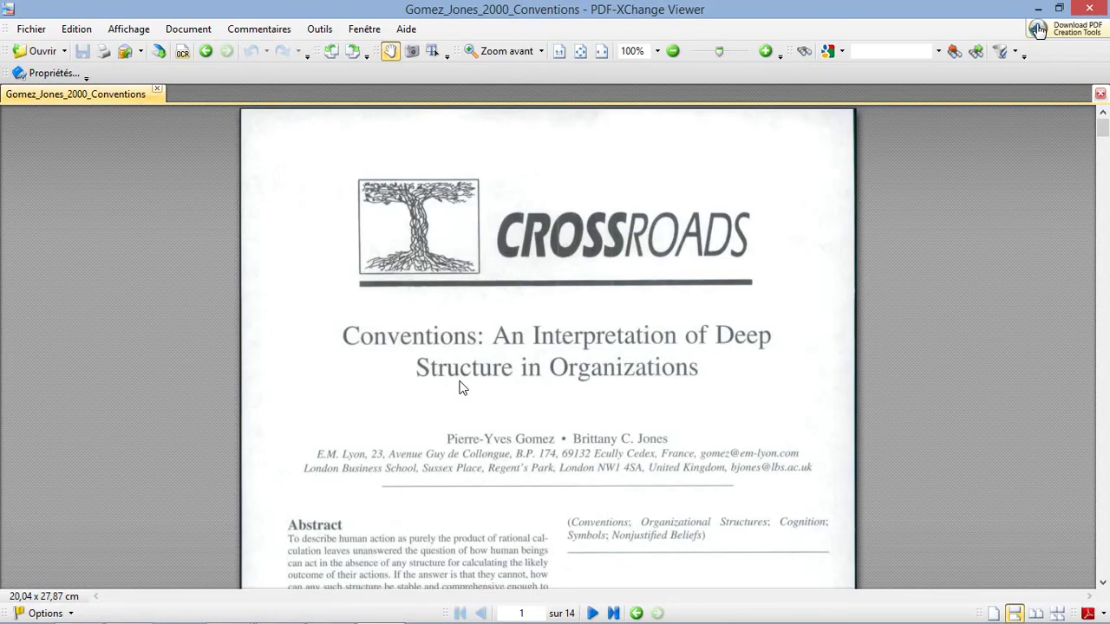
# Return to the Word notes and highlight the point "Dupliquer le livre pour rentrer les chapitres"
pyautogui.hotkey('alt', 'Tab')
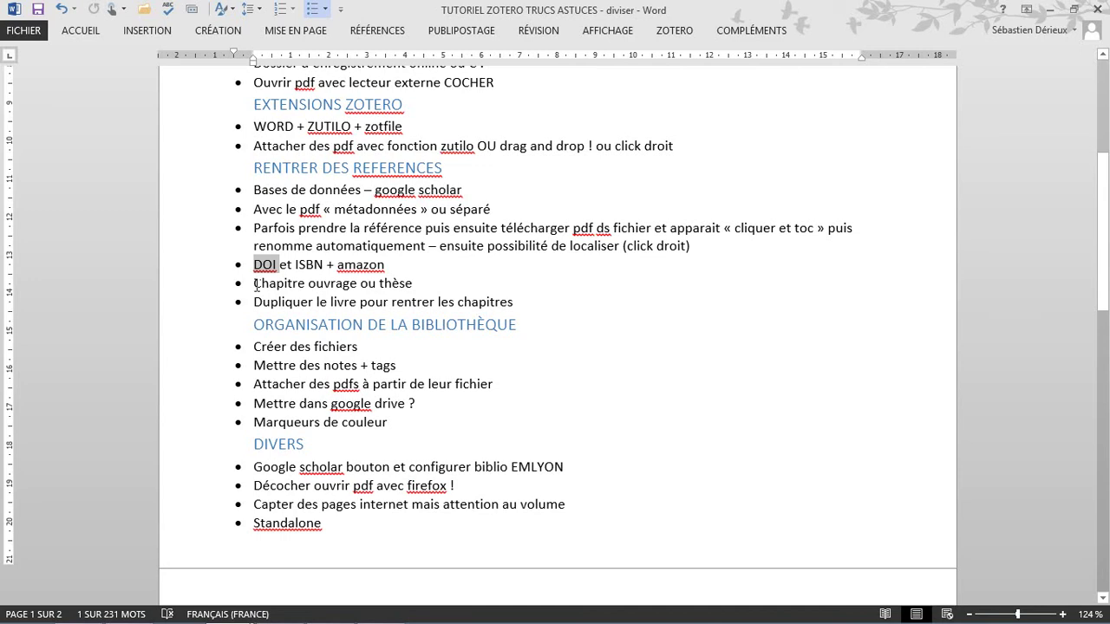
pyautogui.click(192, 300)
pyautogui.scroll(-3, 429, 328)
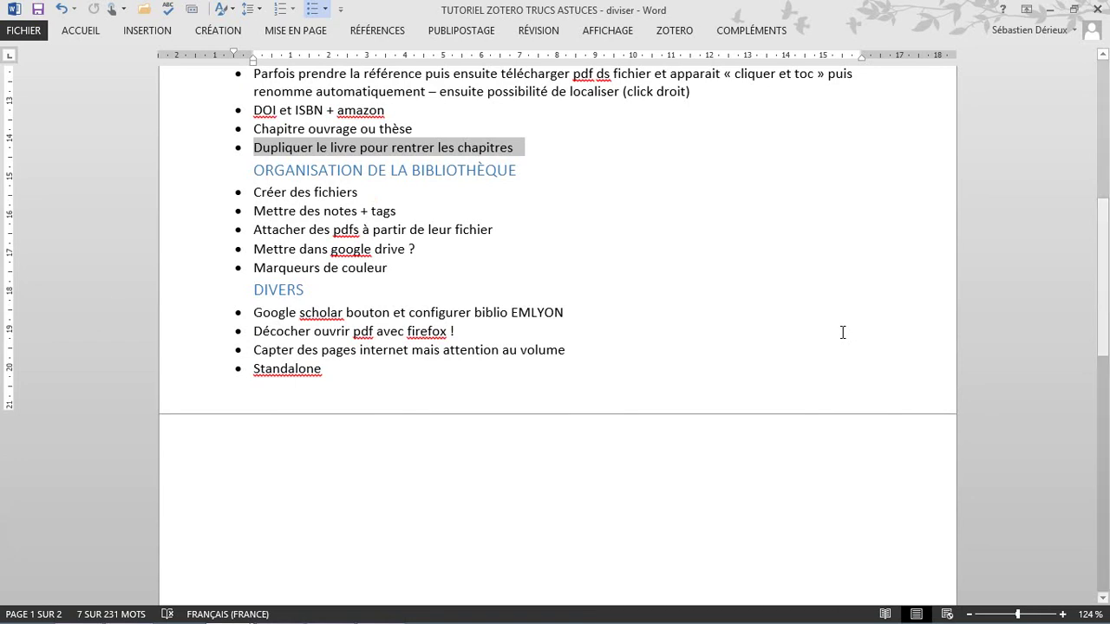
# Duplicate the book "La Mémoire des organisations" in the aCOLLECTIVE MEMORY collection in Zotero
pyautogui.hotkey('alt', 'Tab')
pyautogui.hotkey('alt', 'Tab')
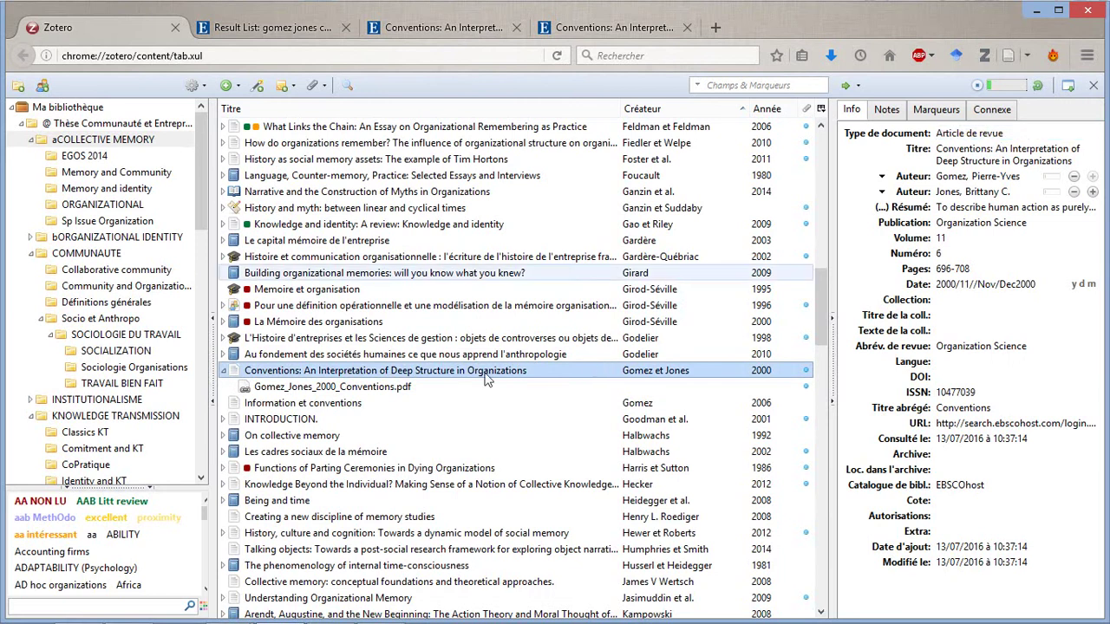
pyautogui.click(487, 340)
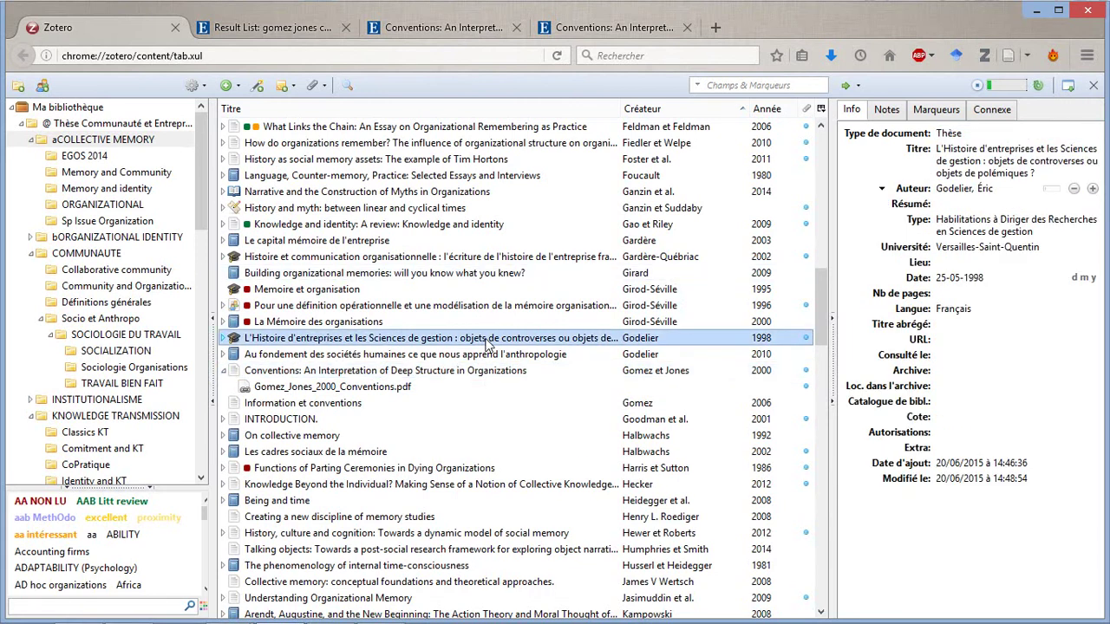
pyautogui.click(488, 324)
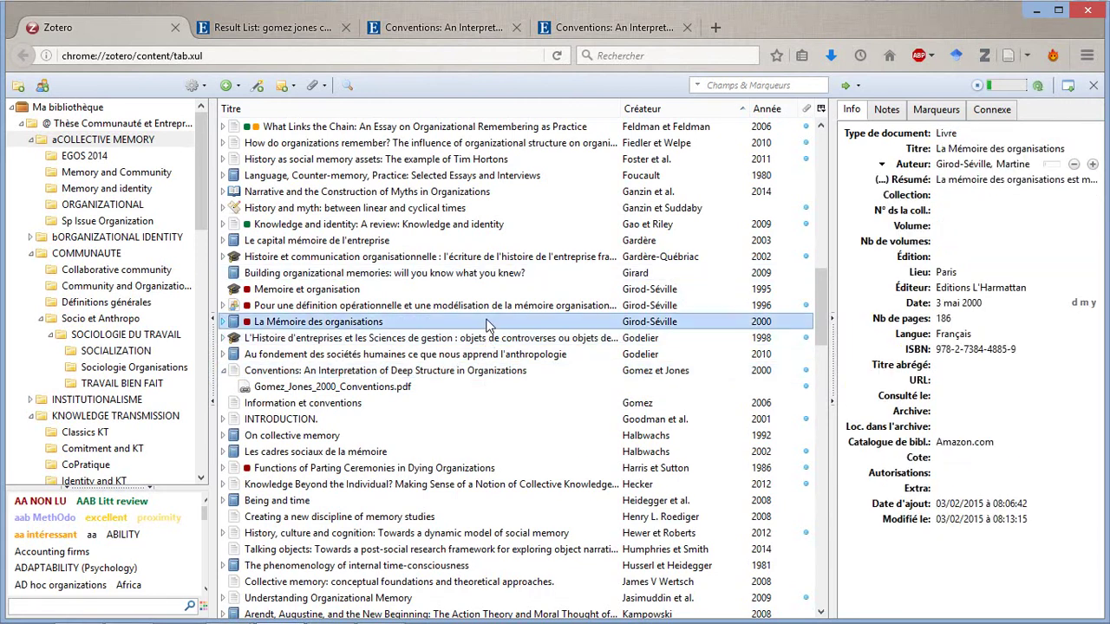
pyautogui.rightClick(488, 324)
pyautogui.click(552, 418)
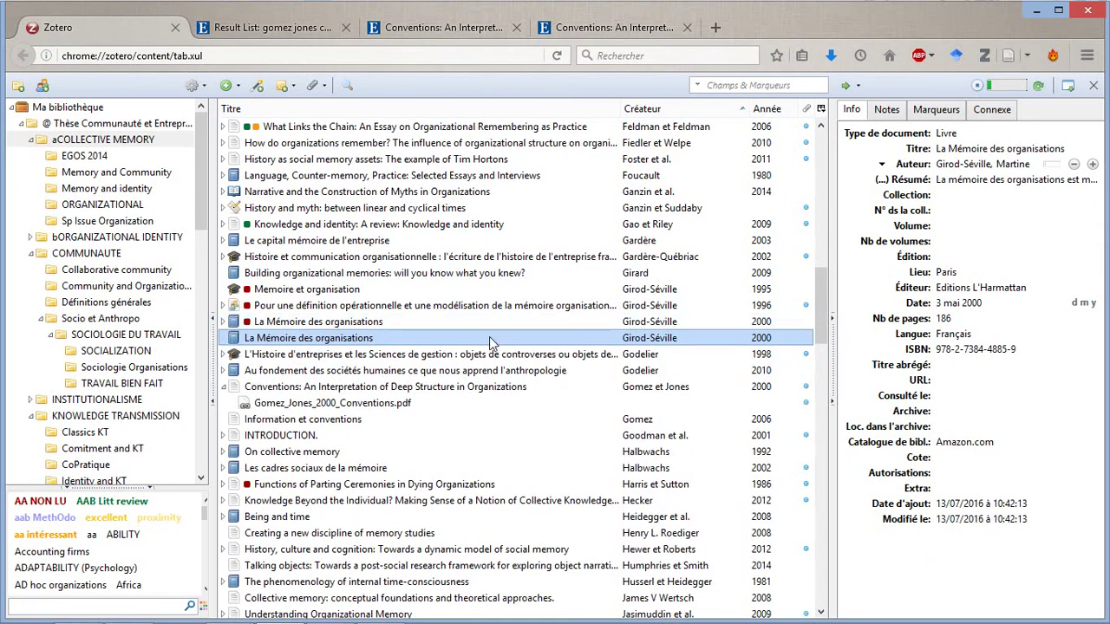
# Change the duplicated book's item type to "Chapitre de livre" and accept the field changes
pyautogui.click(965, 137)
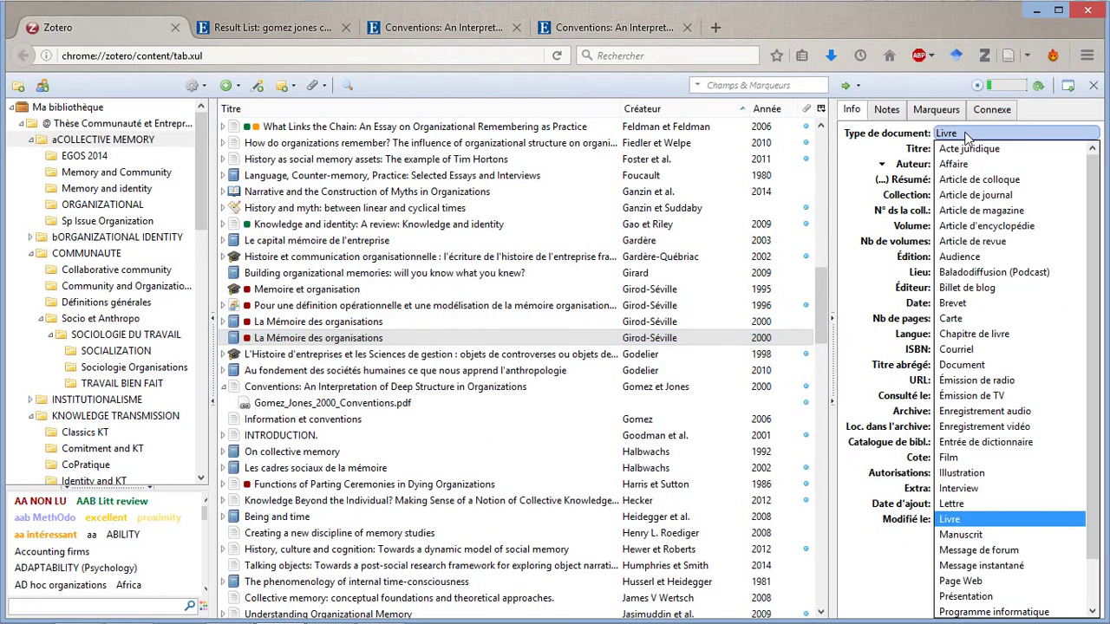
pyautogui.click(978, 334)
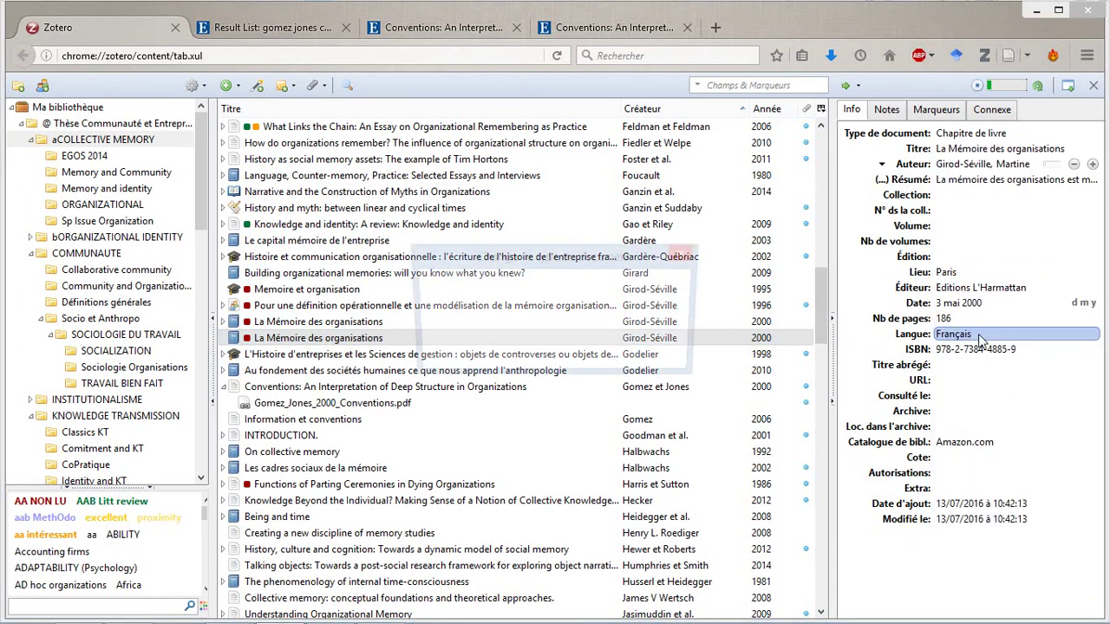
pyautogui.click(510, 358)
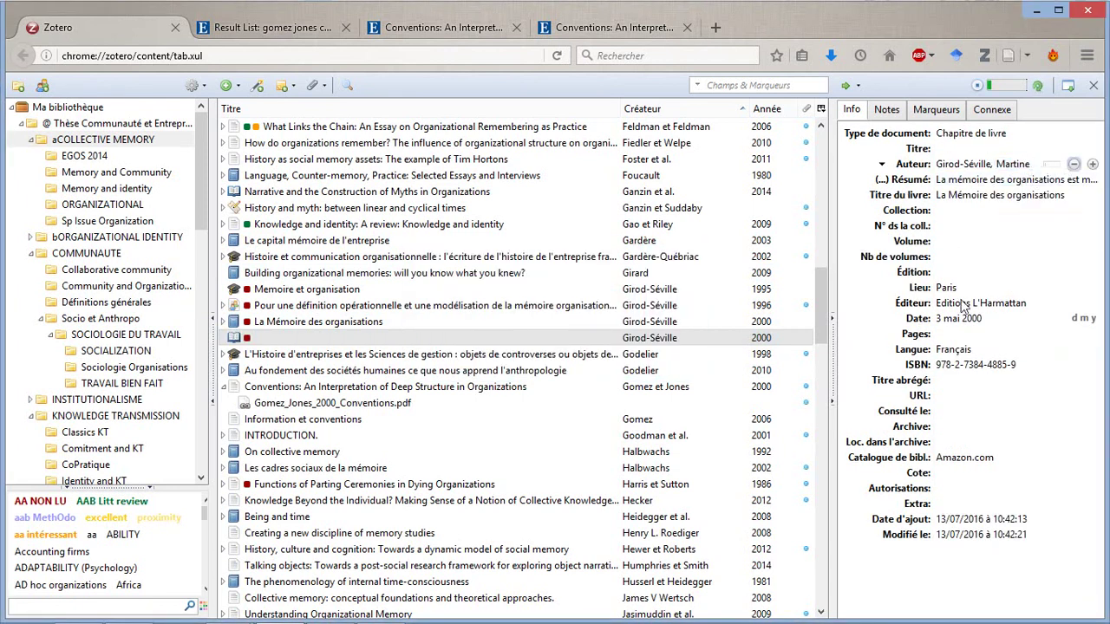
# Move the untitled book chapter made from the duplicate of "La Mémoire des organisations" to the trash
pyautogui.click(303, 341)
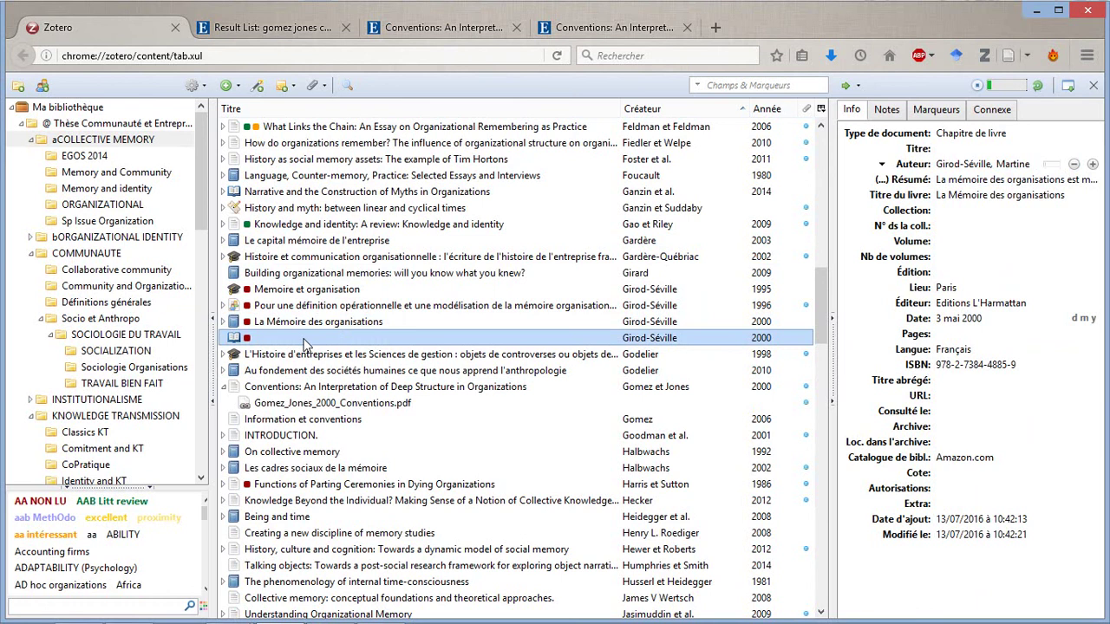
pyautogui.rightClick(304, 342)
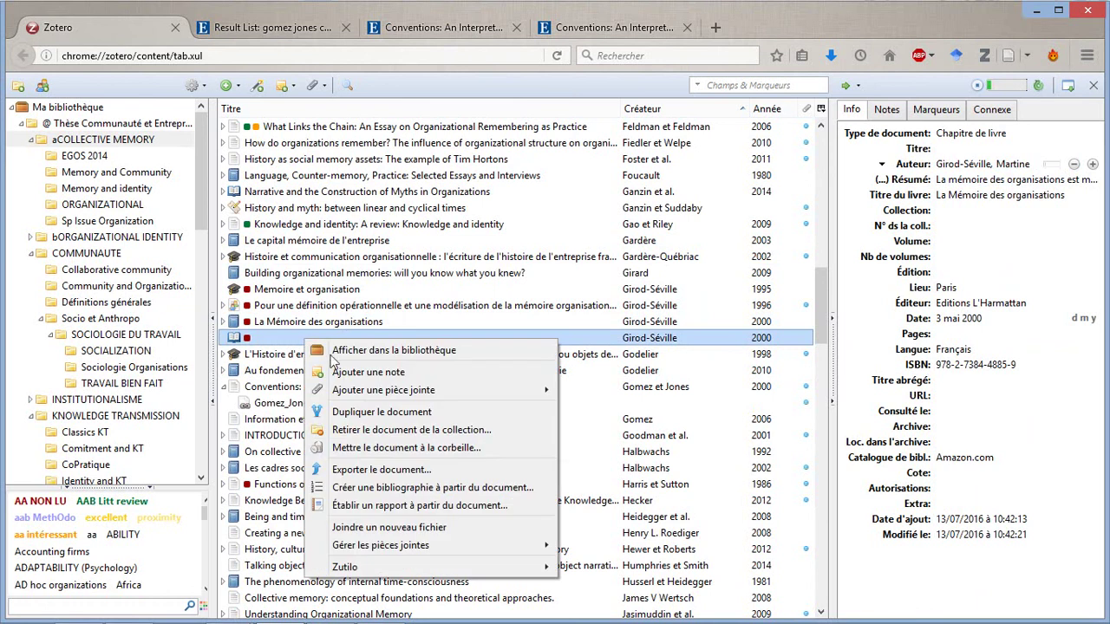
pyautogui.click(377, 448)
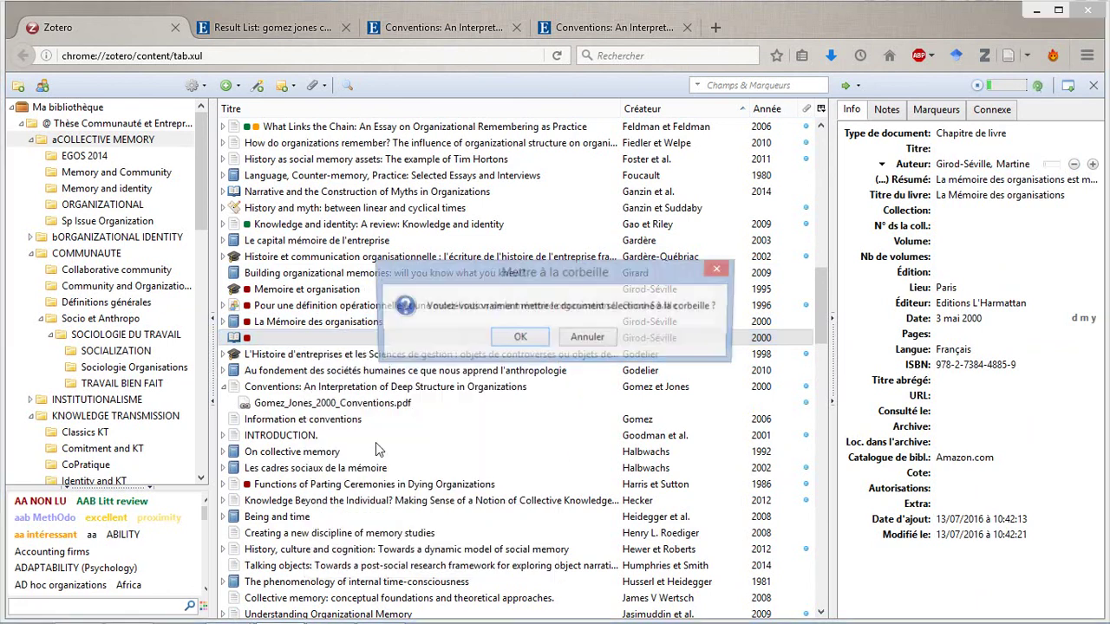
pyautogui.click(522, 337)
# Check the Word notes, return to Zotero and view the notes, details and tags of the 1998 thesis "L'Histoire d'entreprises"
pyautogui.hotkey('alt', 'Tab')
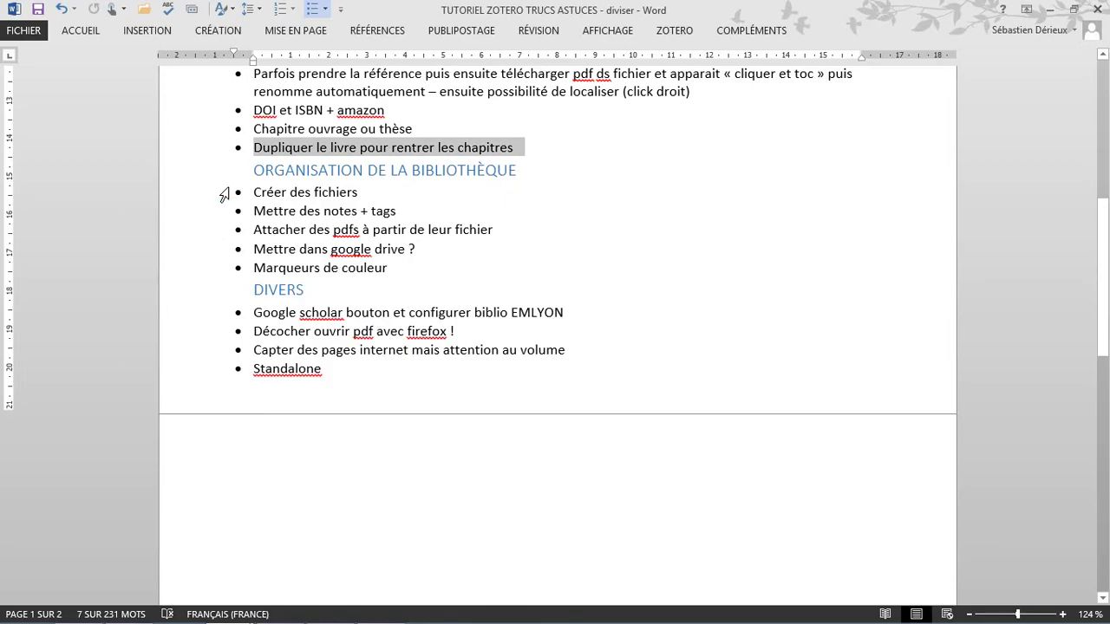
pyautogui.hotkey('alt', 'Tab')
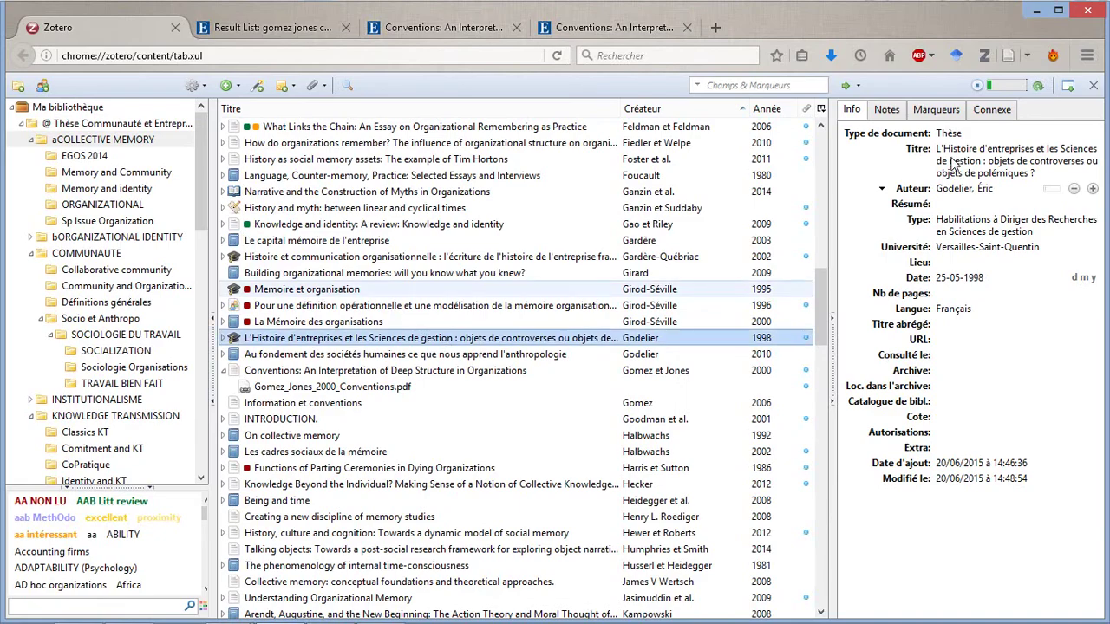
pyautogui.click(898, 110)
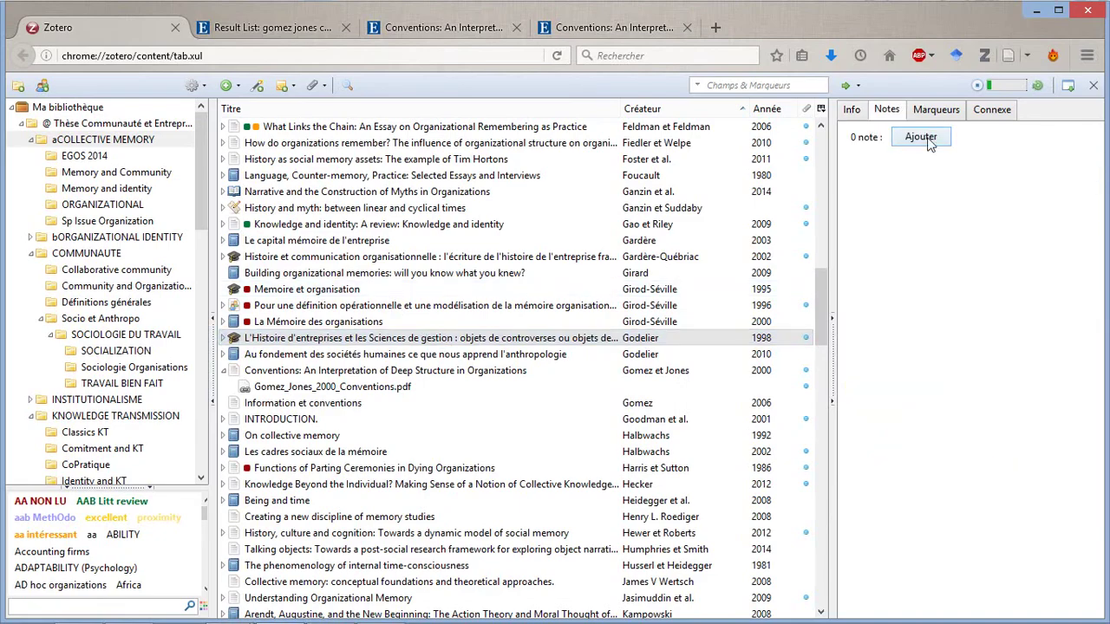
pyautogui.click(660, 339)
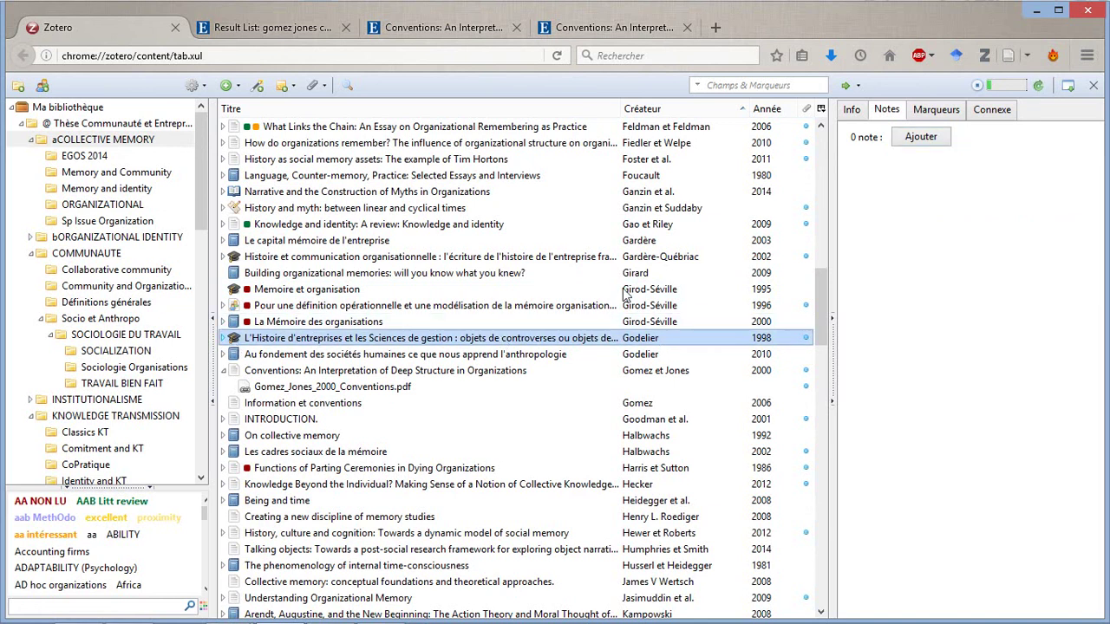
pyautogui.click(859, 111)
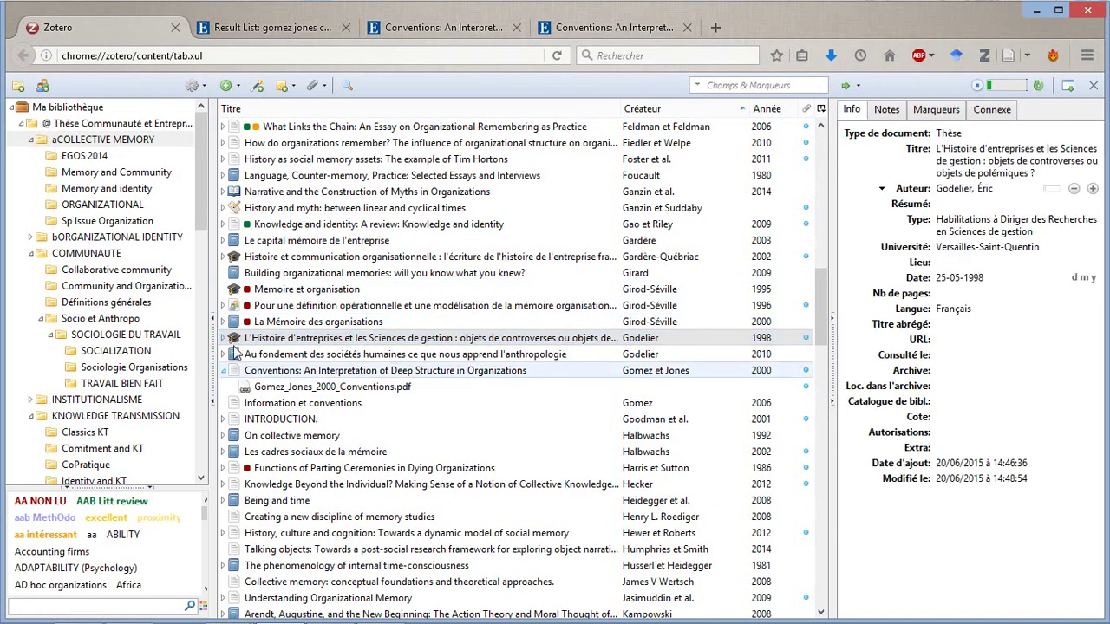
pyautogui.click(900, 114)
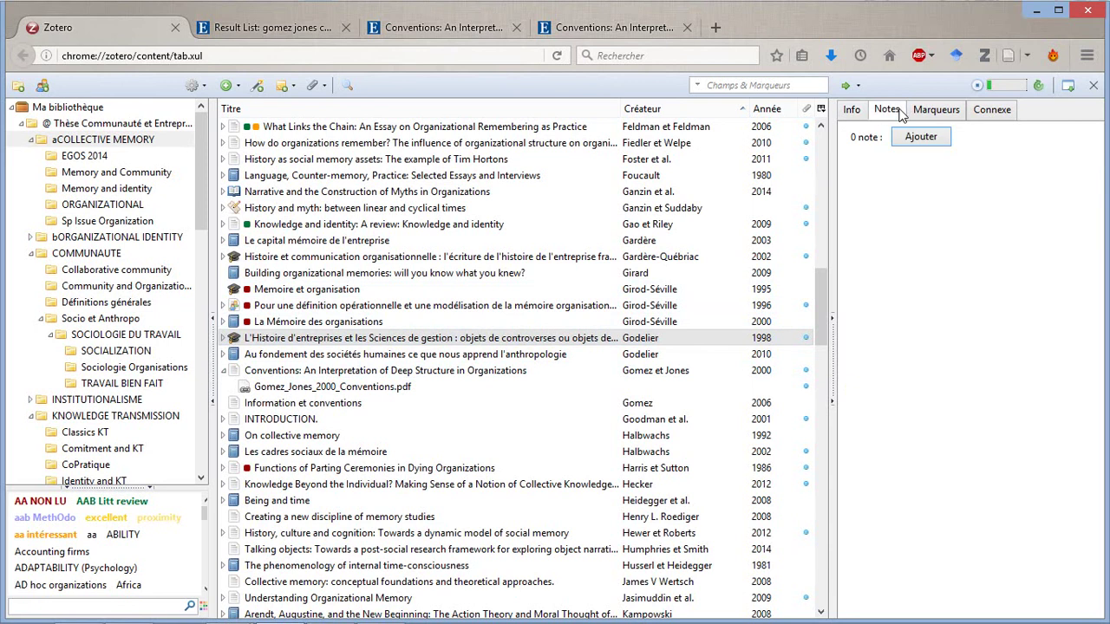
pyautogui.click(948, 114)
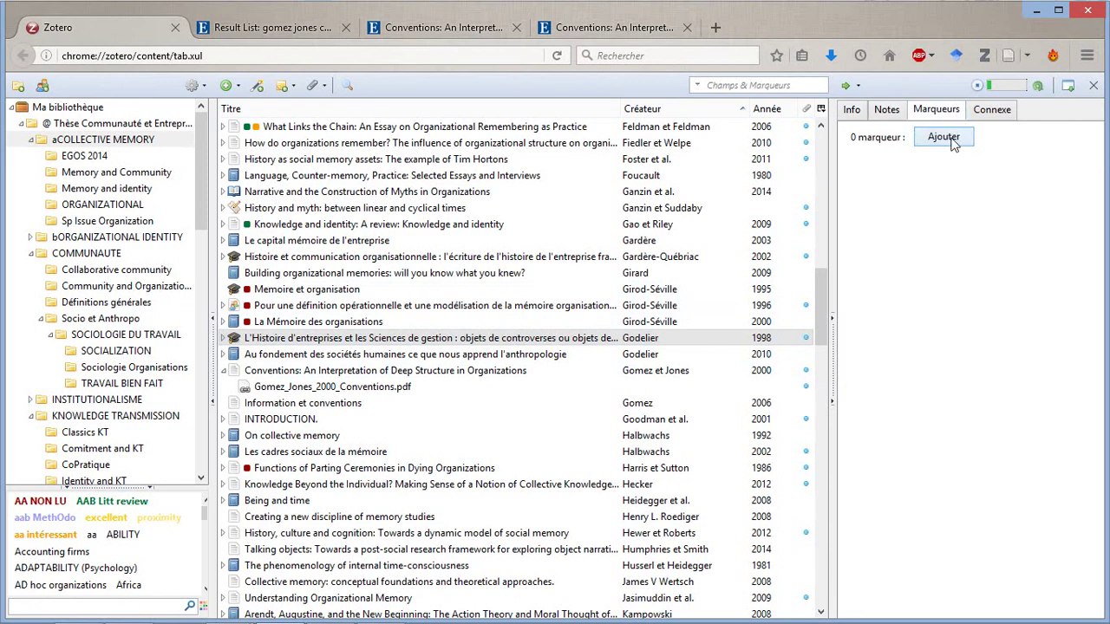
# Collapse and restore the tag selector, enlarge it and look through the tags of the aCOLLECTIVE MEMORY collection
pyautogui.click(151, 491)
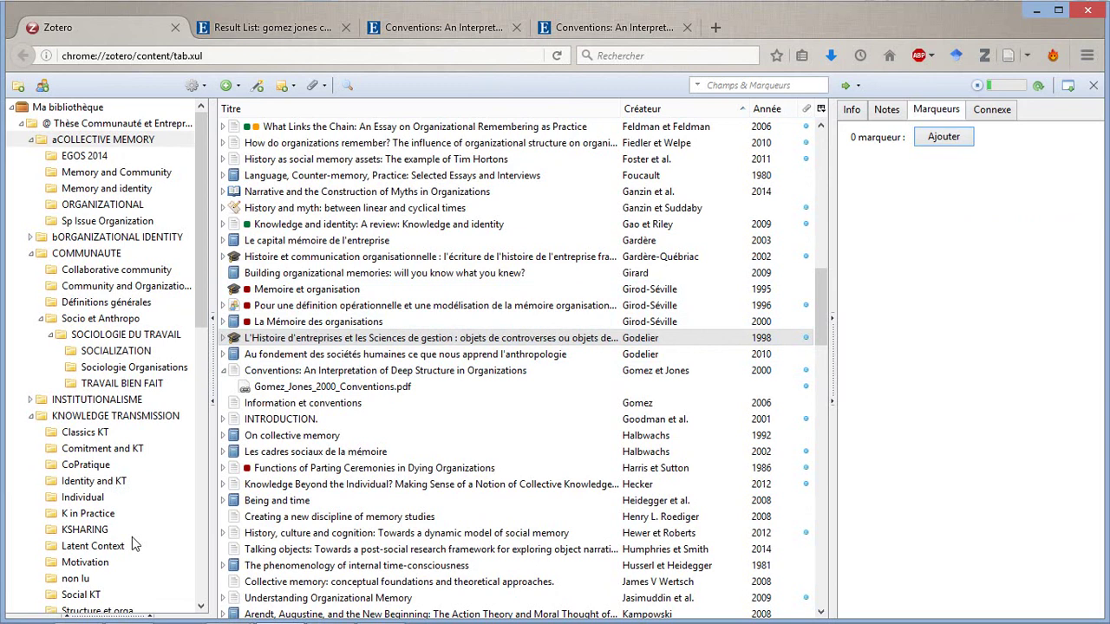
pyautogui.click(136, 612)
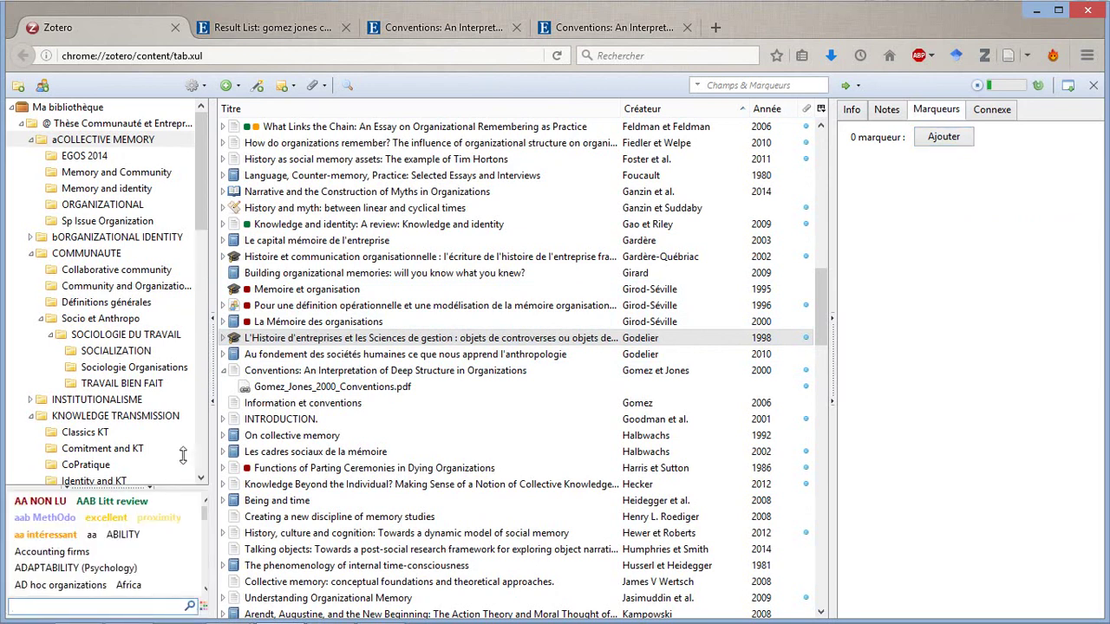
pyautogui.moveTo(173, 487); pyautogui.dragTo(175, 468)
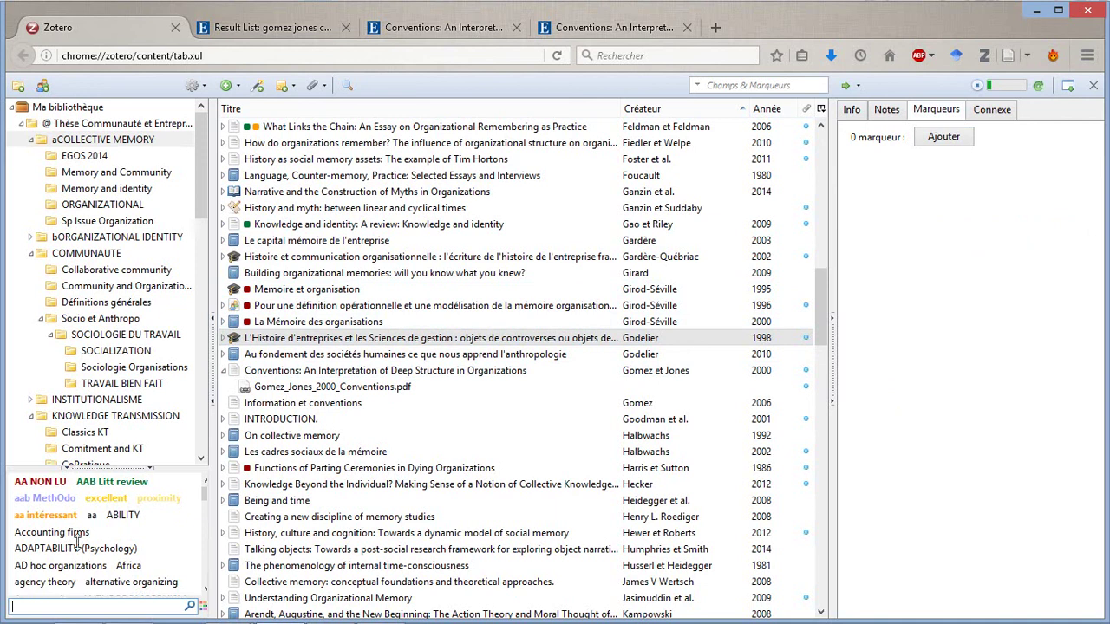
pyautogui.scroll(-5, 79, 532)
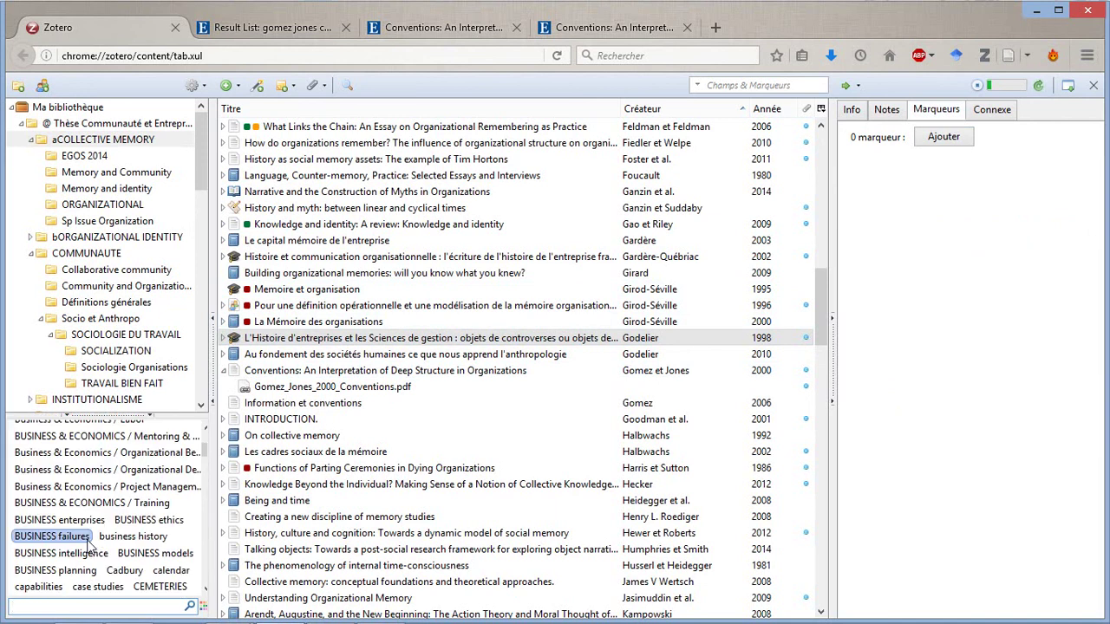
pyautogui.scroll(-10, 91, 542)
pyautogui.scroll(1, 95, 535)
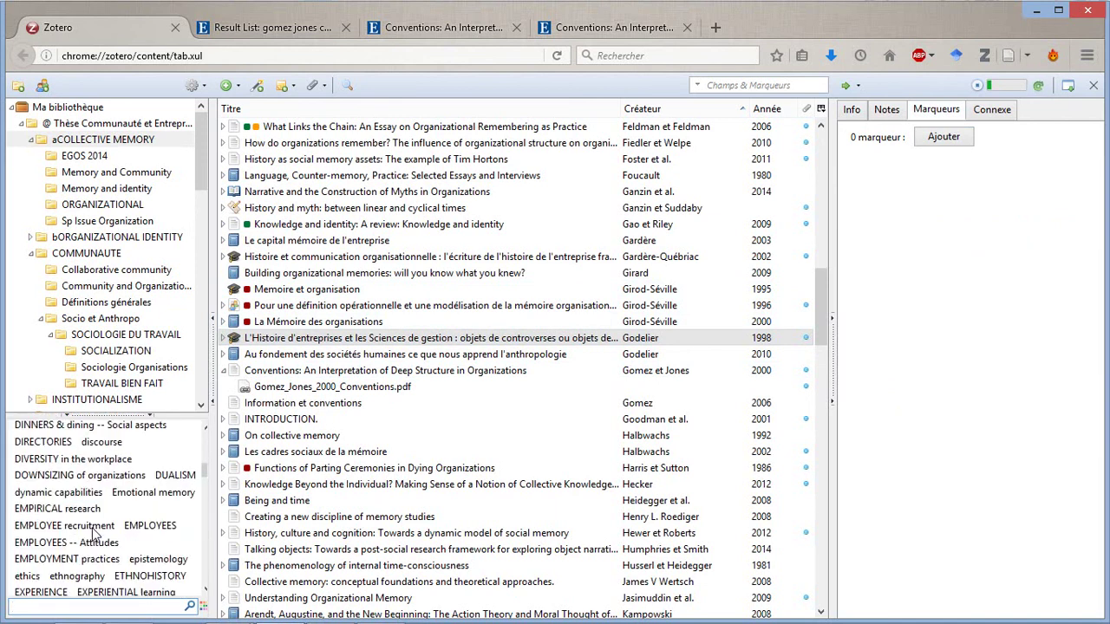
pyautogui.scroll(15, 95, 535)
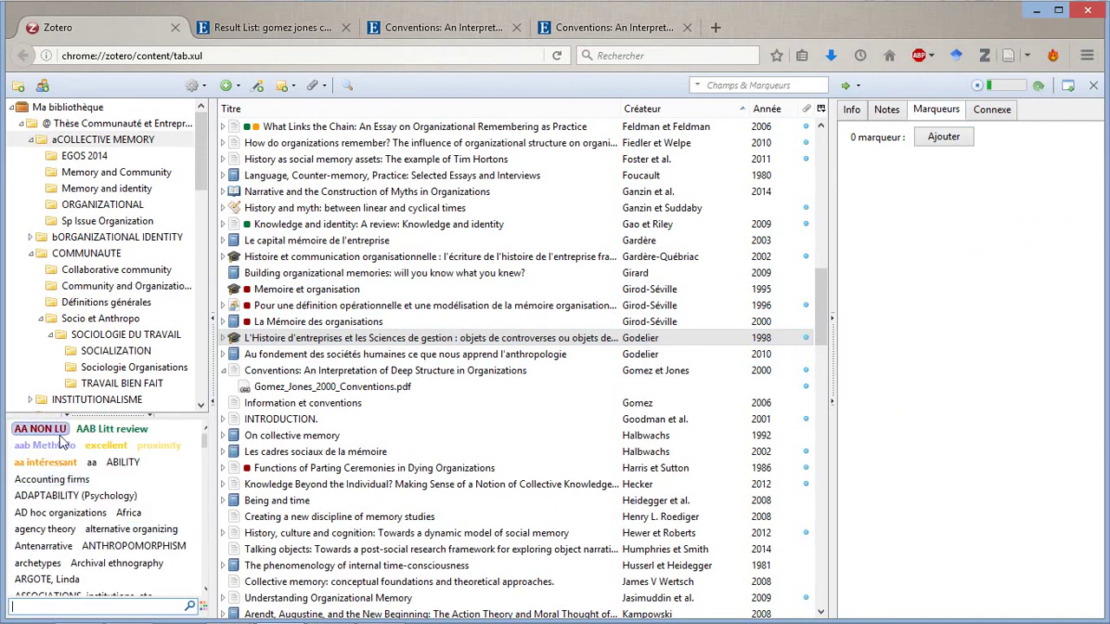
# Add the tag "AA DEMO" to the 1998 thesis "L'Histoire d'entreprises"
pyautogui.click(943, 137)
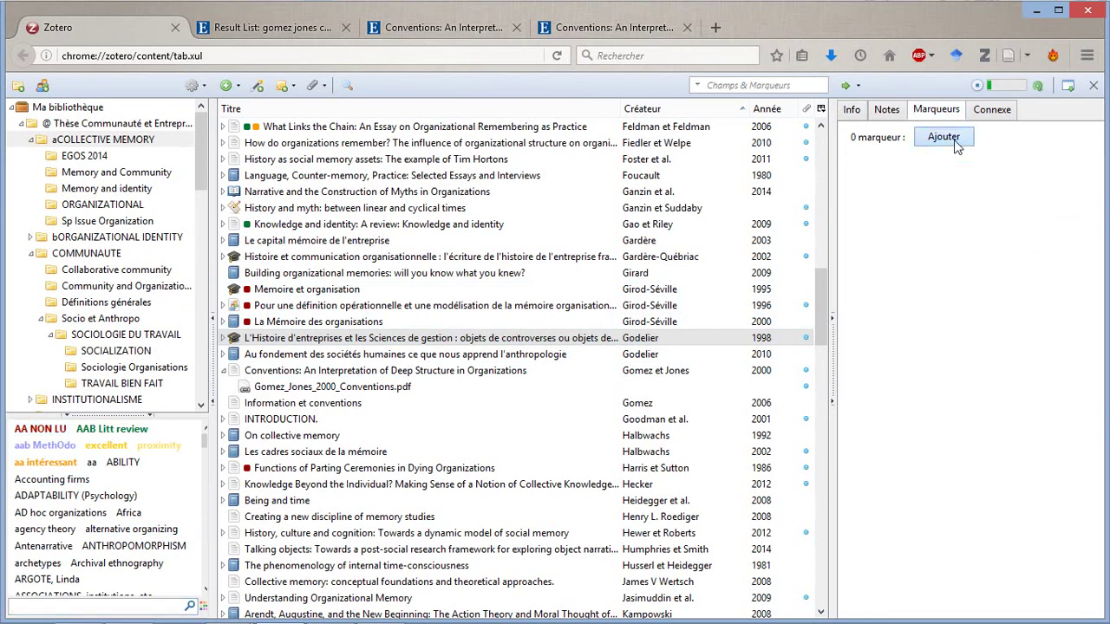
pyautogui.write('AA DEMO')
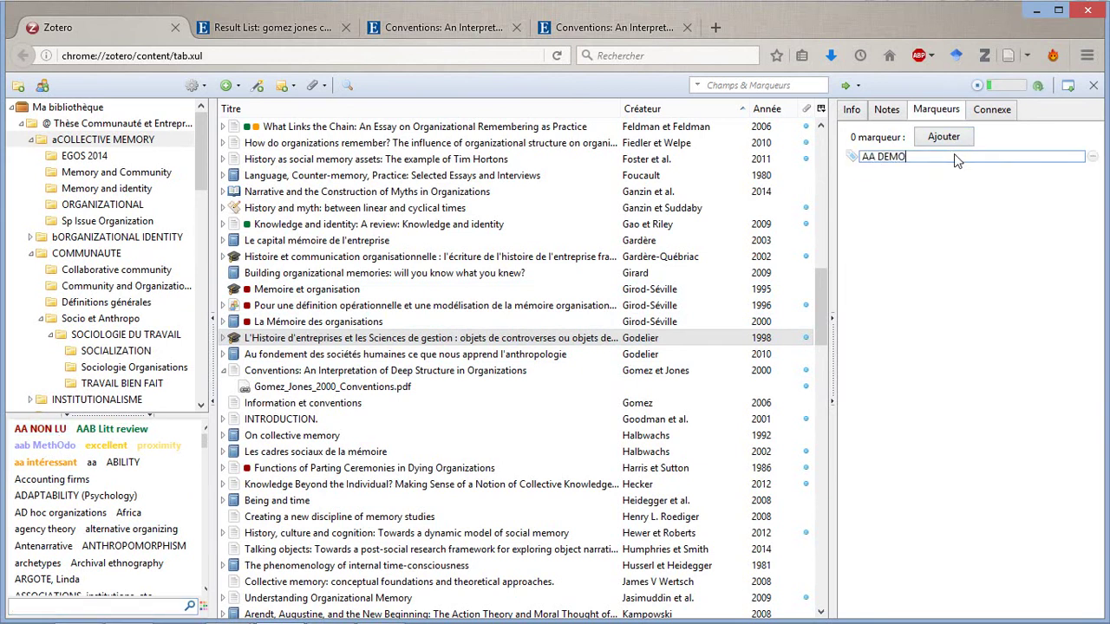
pyautogui.press('Return')
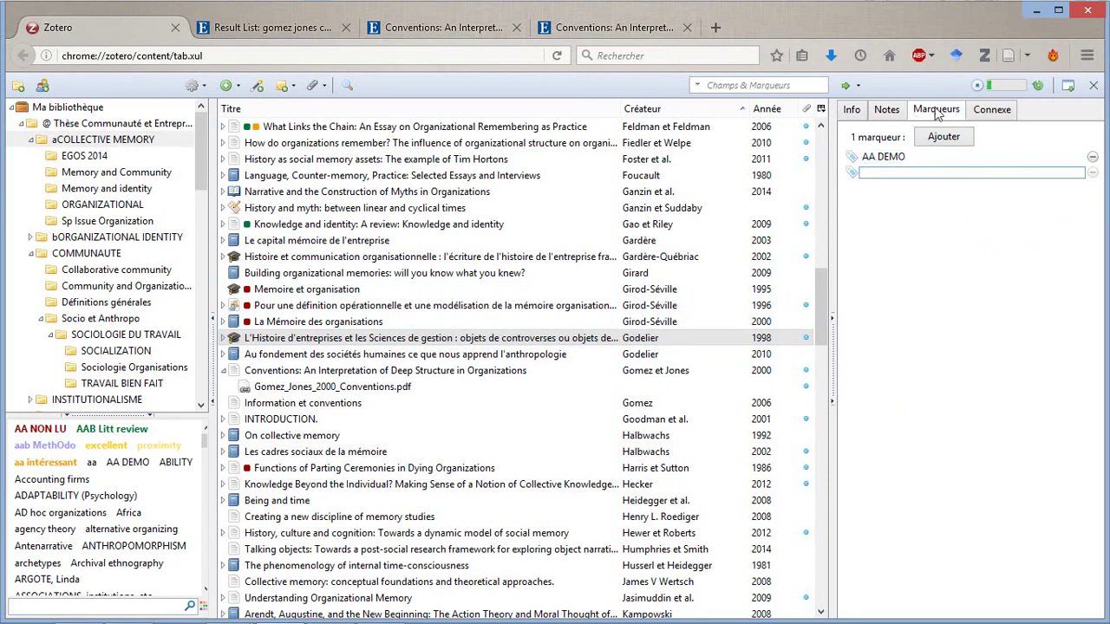
# Try to assign a colour to the "AA DEMO" tag, and filter the collection by that tag
pyautogui.rightClick(135, 467)
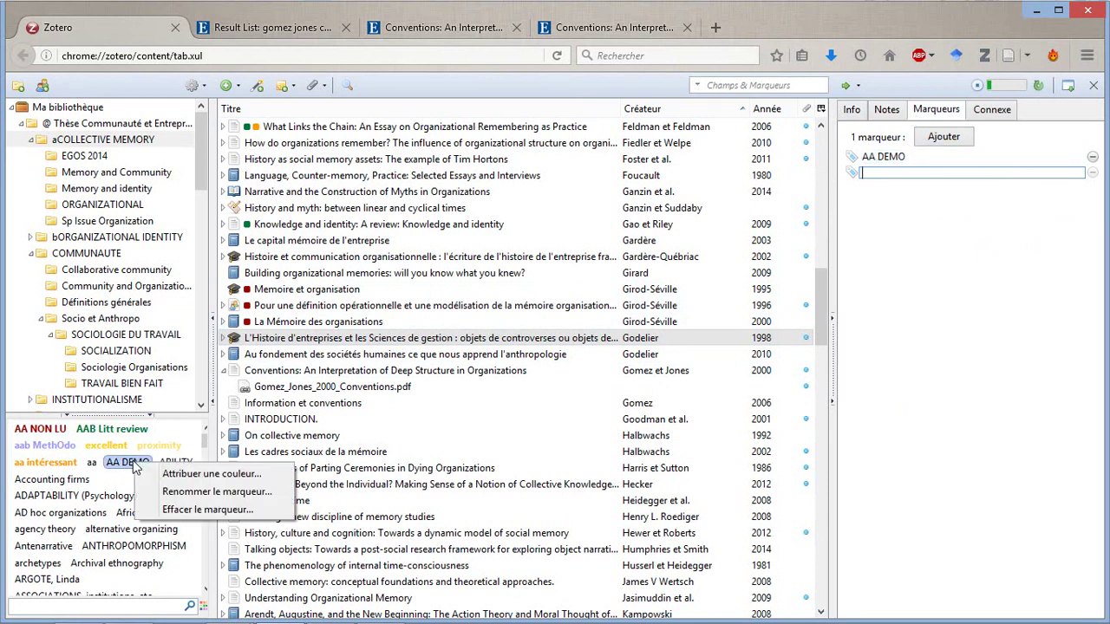
pyautogui.click(191, 476)
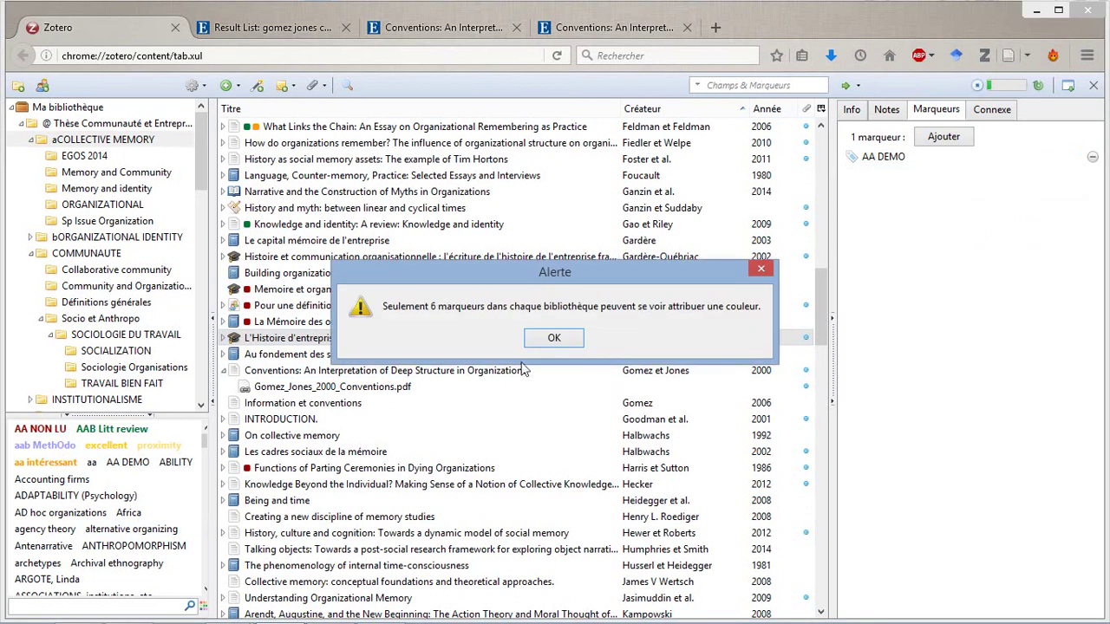
pyautogui.click(555, 338)
pyautogui.click(134, 466)
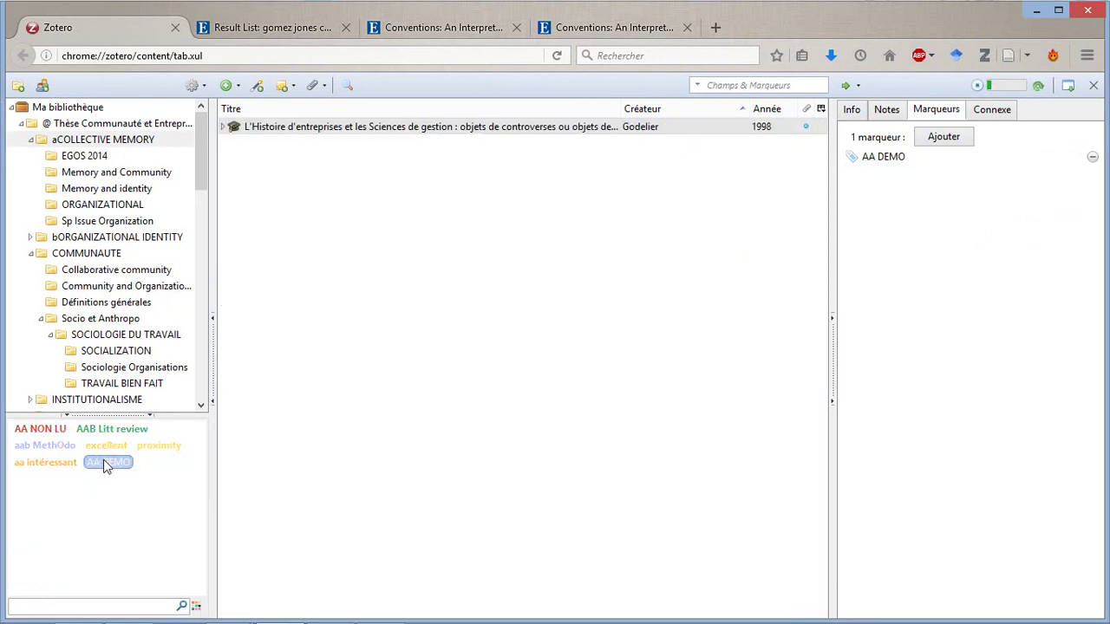
pyautogui.rightClick(104, 467)
pyautogui.click(139, 473)
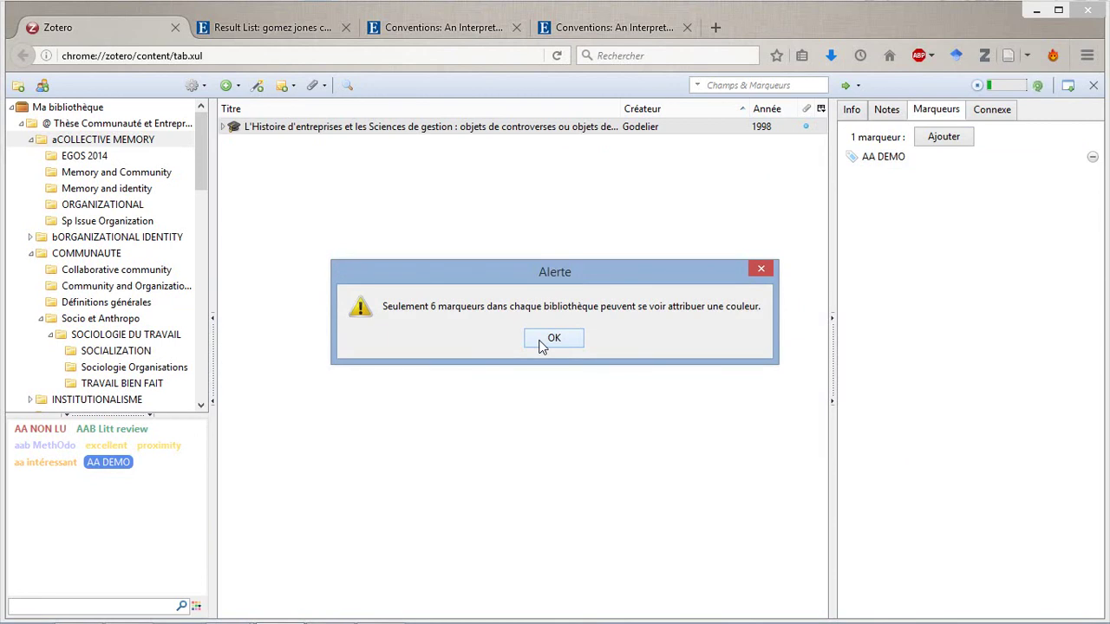
pyautogui.click(544, 342)
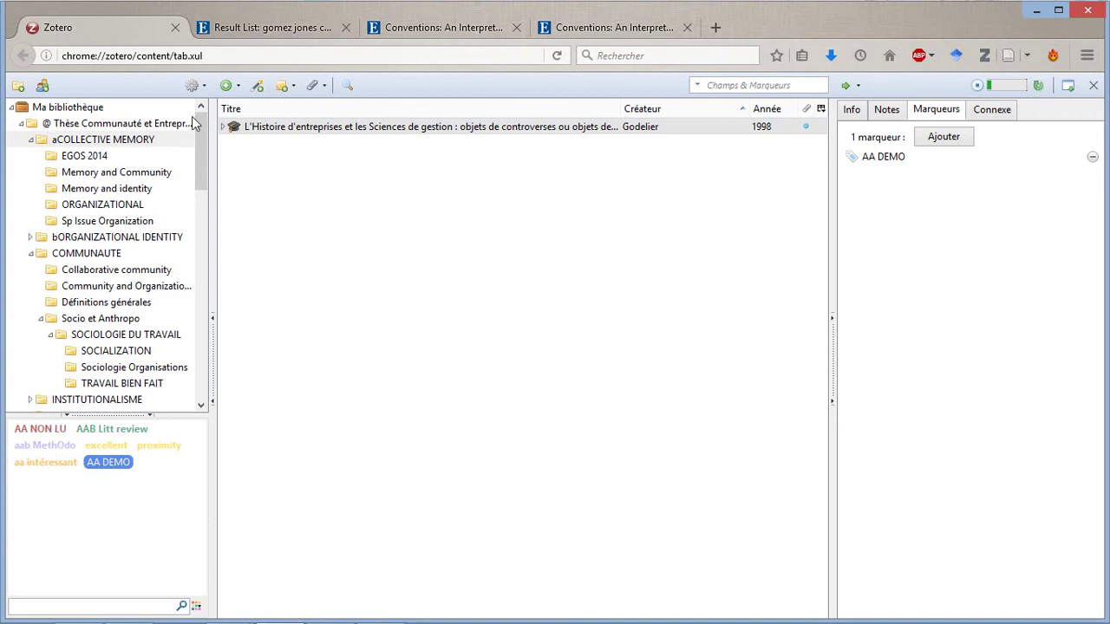
# Display all items of the aCOLLECTIVE MEMORY collection again and examine the coloured tag markers beside the titles
pyautogui.click(225, 128)
pyautogui.click(109, 153)
pyautogui.click(113, 141)
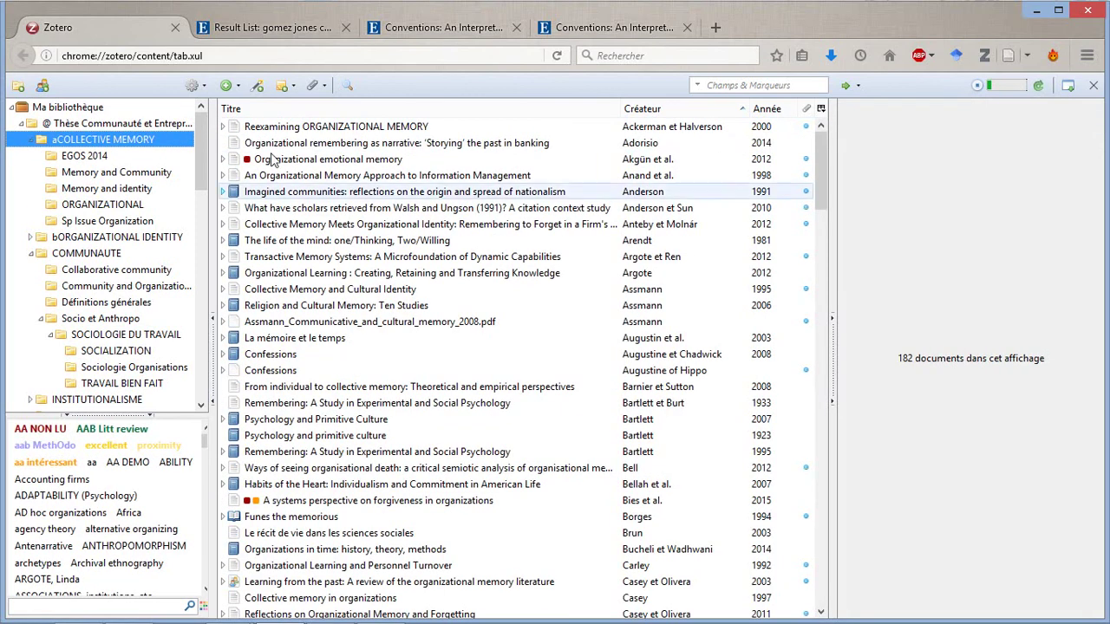
pyautogui.scroll(-13, 291, 356)
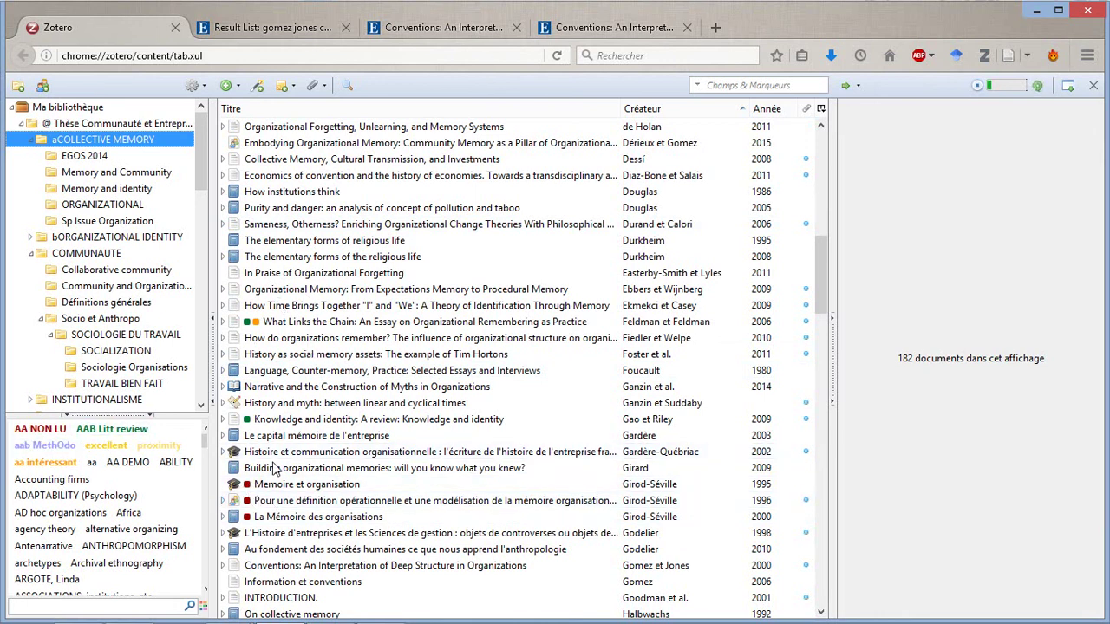
pyautogui.scroll(-10, 286, 470)
pyautogui.scroll(-13, 310, 473)
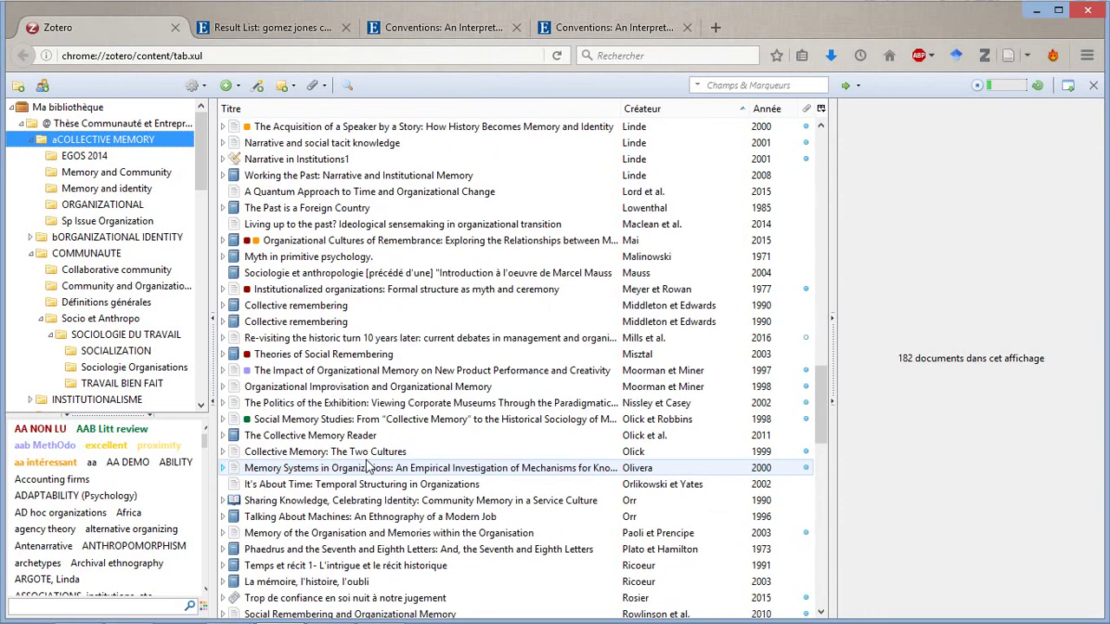
pyautogui.scroll(20, 369, 467)
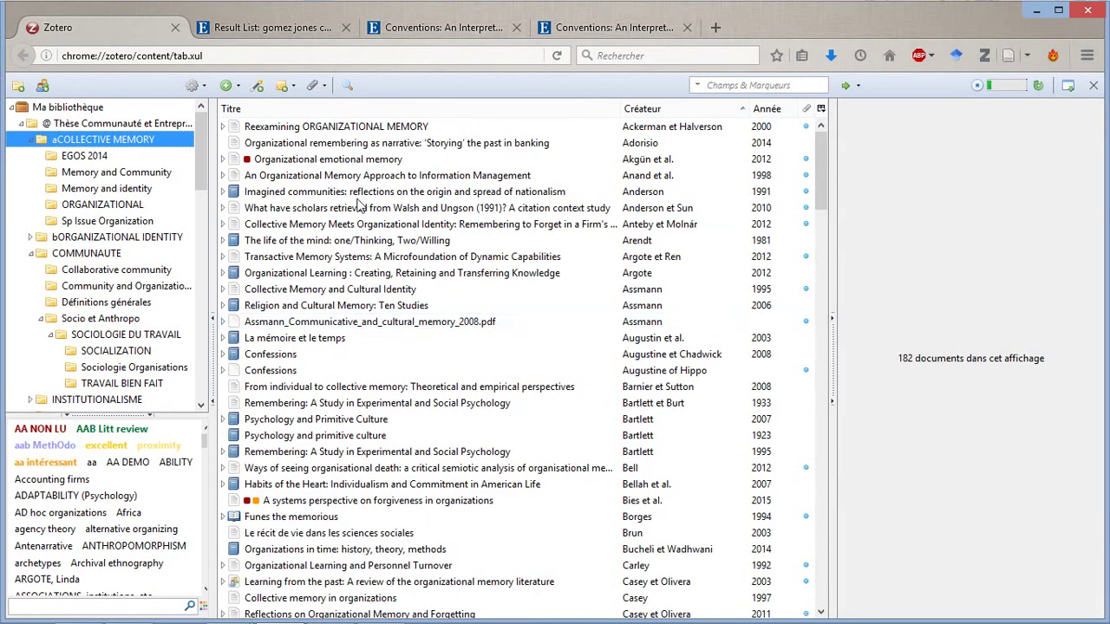
# Switch to the Word notes and highlight the organisation points in turn, from "Attacher des pdfs à partir de leur fichier" to "Marqueurs de couleur"
pyautogui.hotkey('alt', 'Tab')
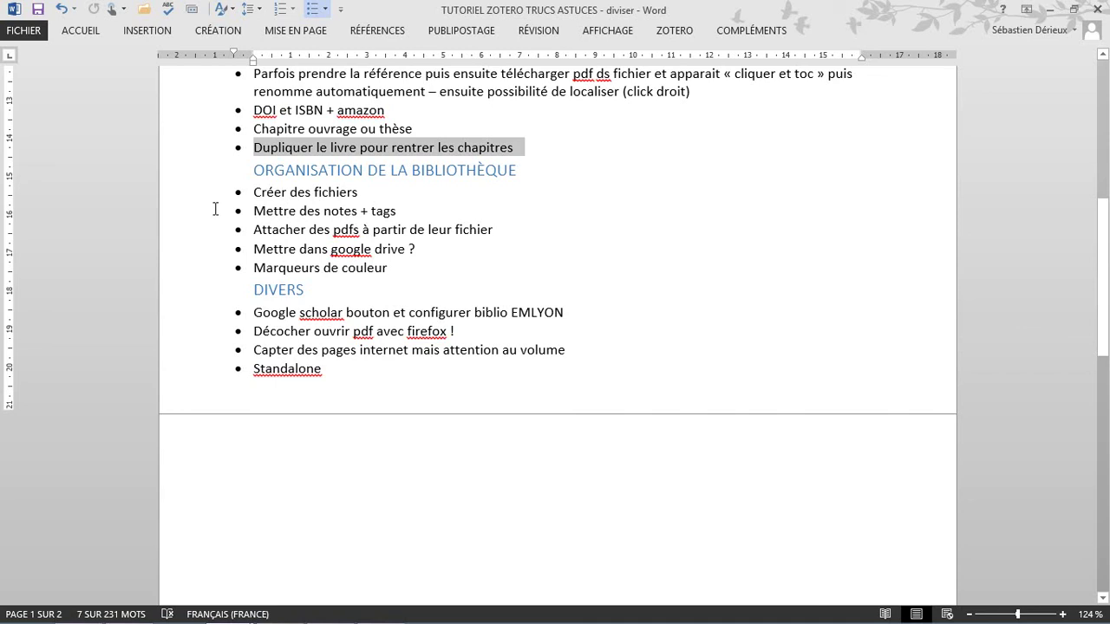
pyautogui.click(215, 211)
pyautogui.click(209, 230)
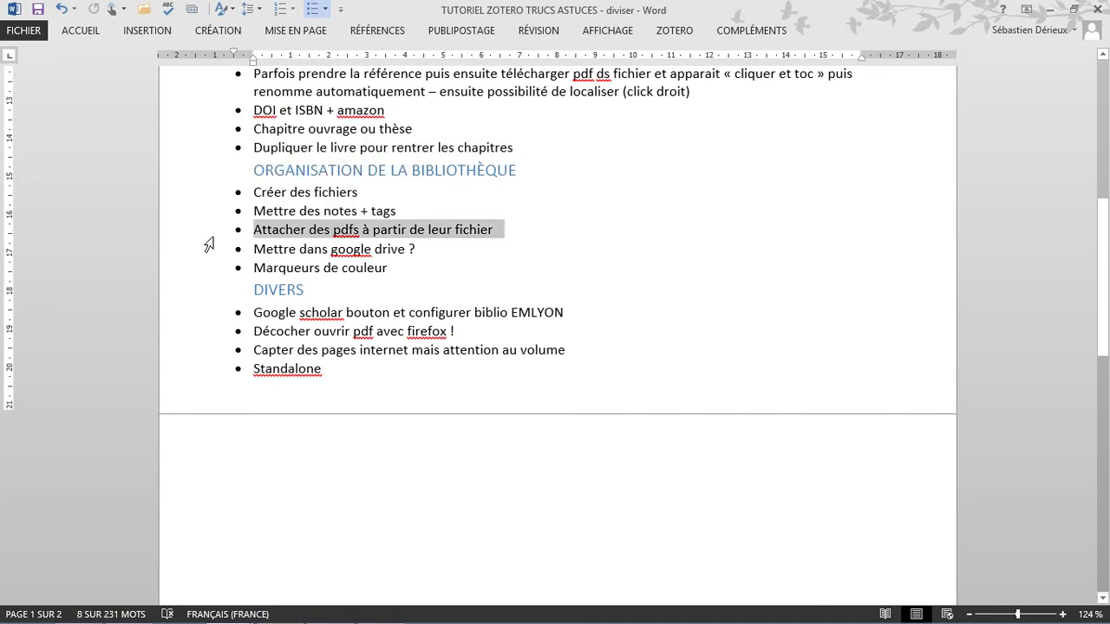
pyautogui.click(205, 249)
pyautogui.click(196, 275)
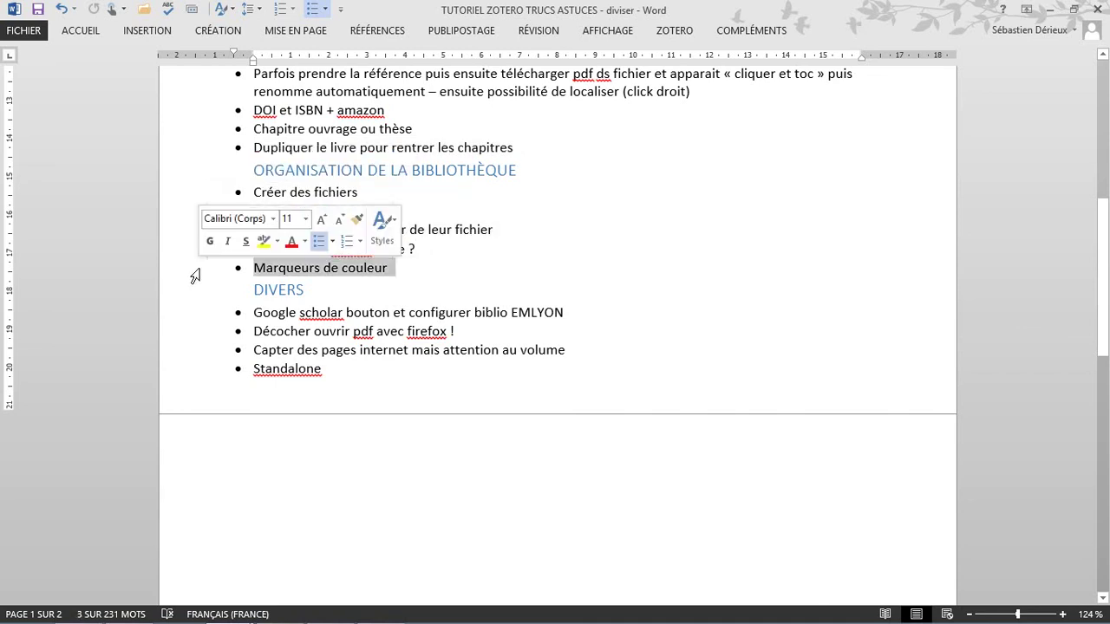
pyautogui.scroll(-3, 212, 301)
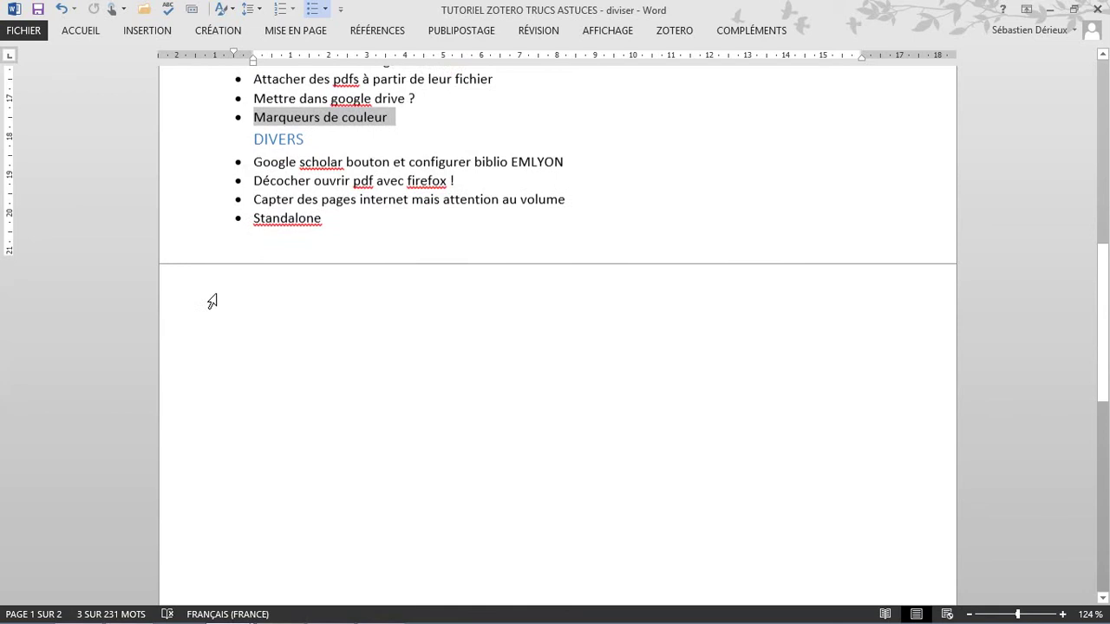
# Highlight the point "Capter des pages internet mais attention au volume" in the Word notes, and open lemonde.fr in a new Firefox tab
pyautogui.scroll(6, 169, 322)
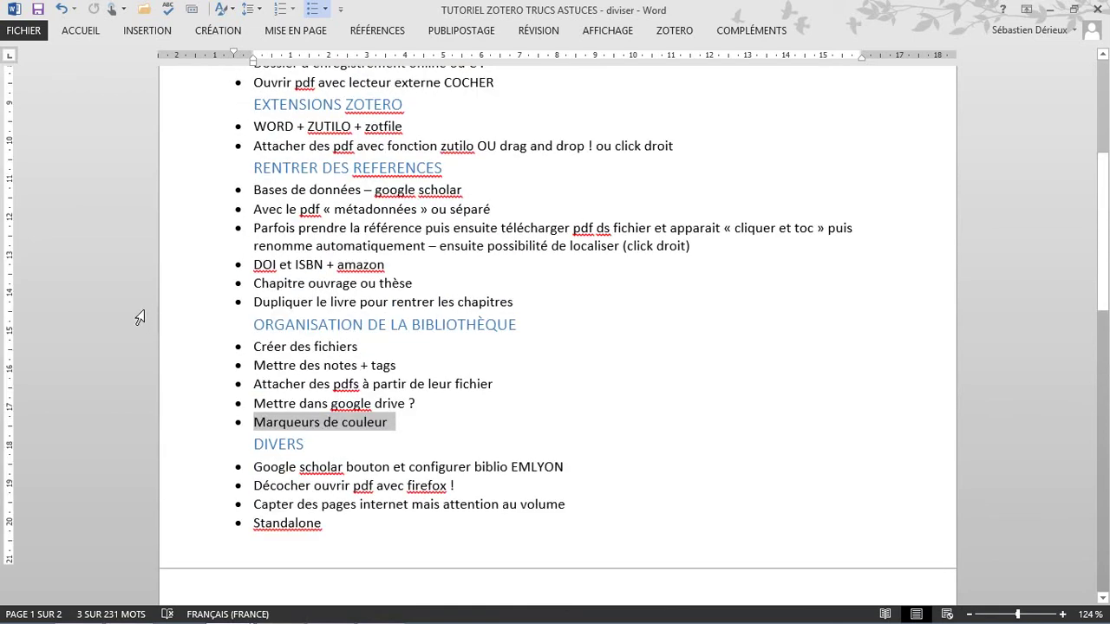
pyautogui.click(189, 506)
pyautogui.hotkey('alt', 'Tab')
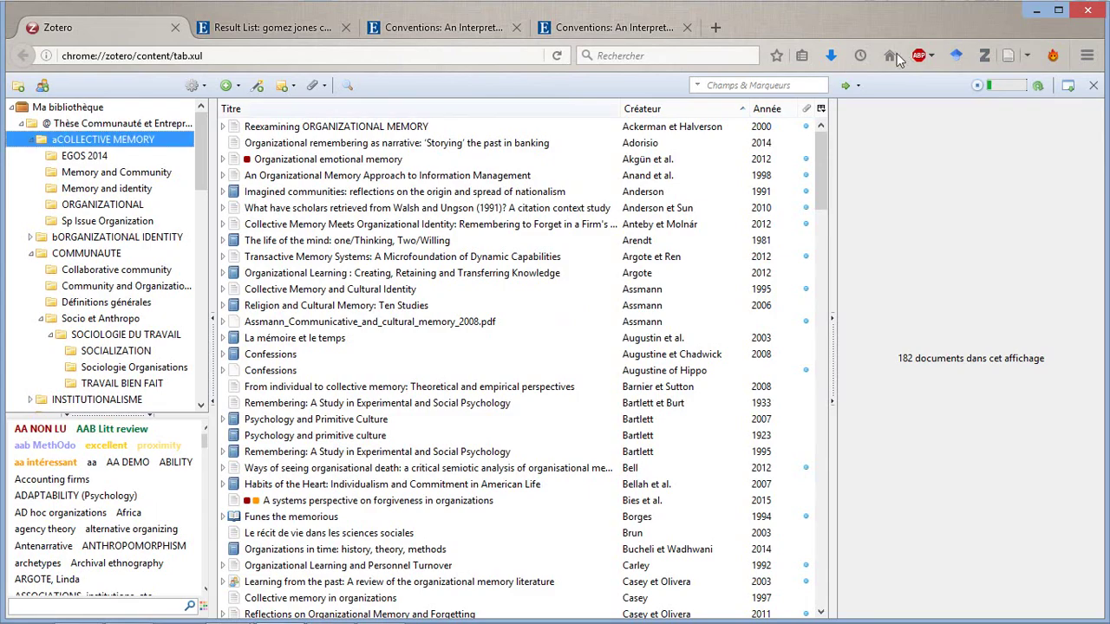
pyautogui.hotkey('ctrl', 't')
pyautogui.write('lemonde.fr/')
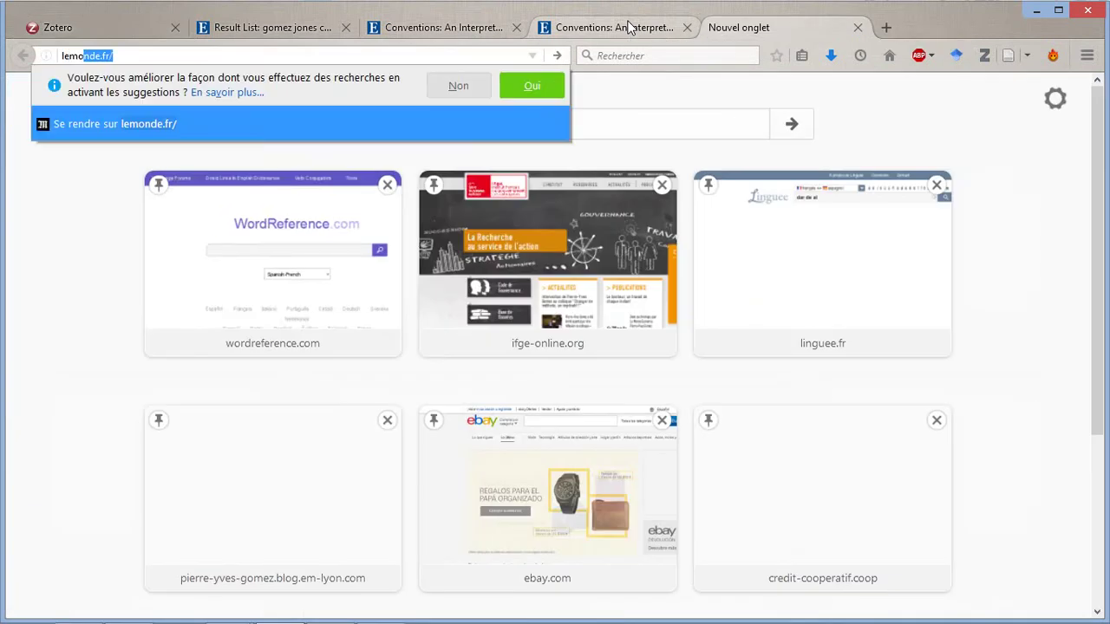
pyautogui.press('Return')
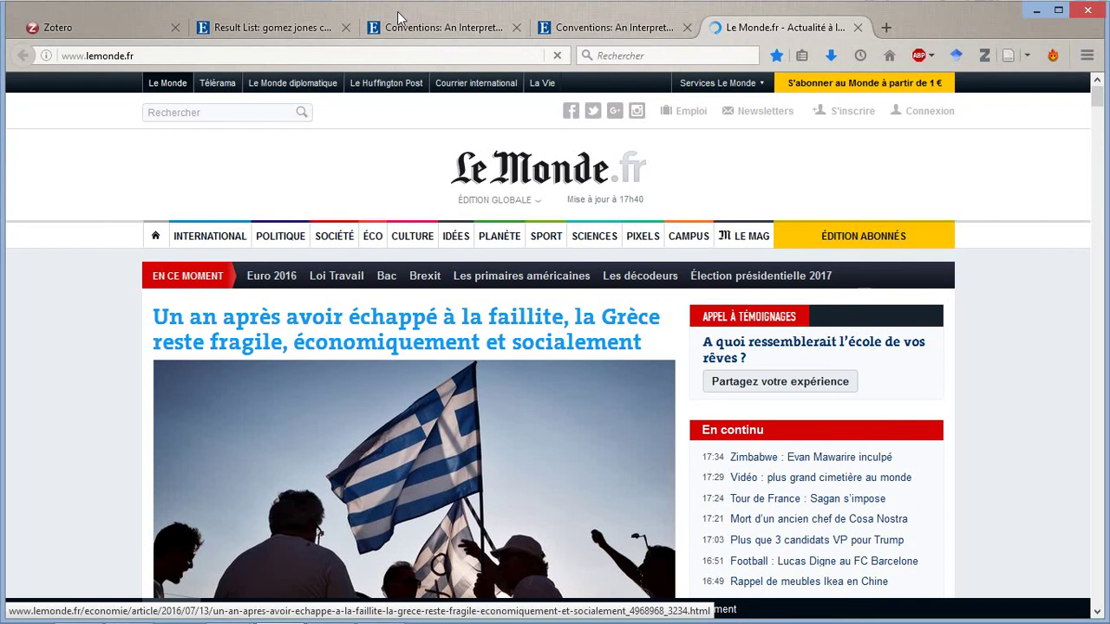
# Examine Le Monde's lead article on Greece and the option to save it in Zotero, and close it to return to the library
pyautogui.click(76, 36)
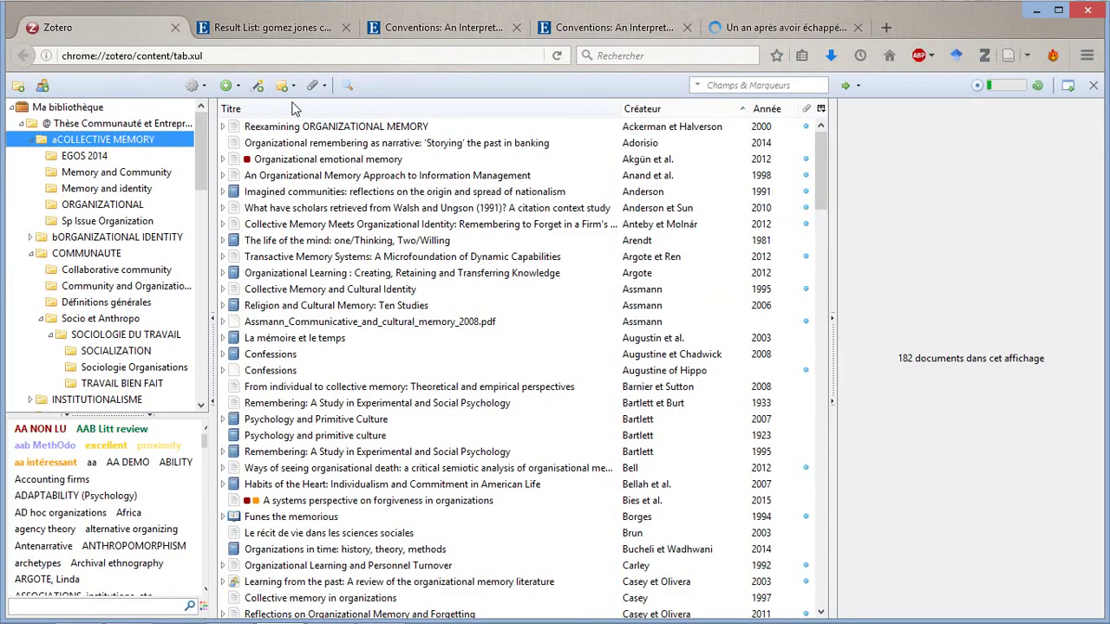
pyautogui.click(780, 28)
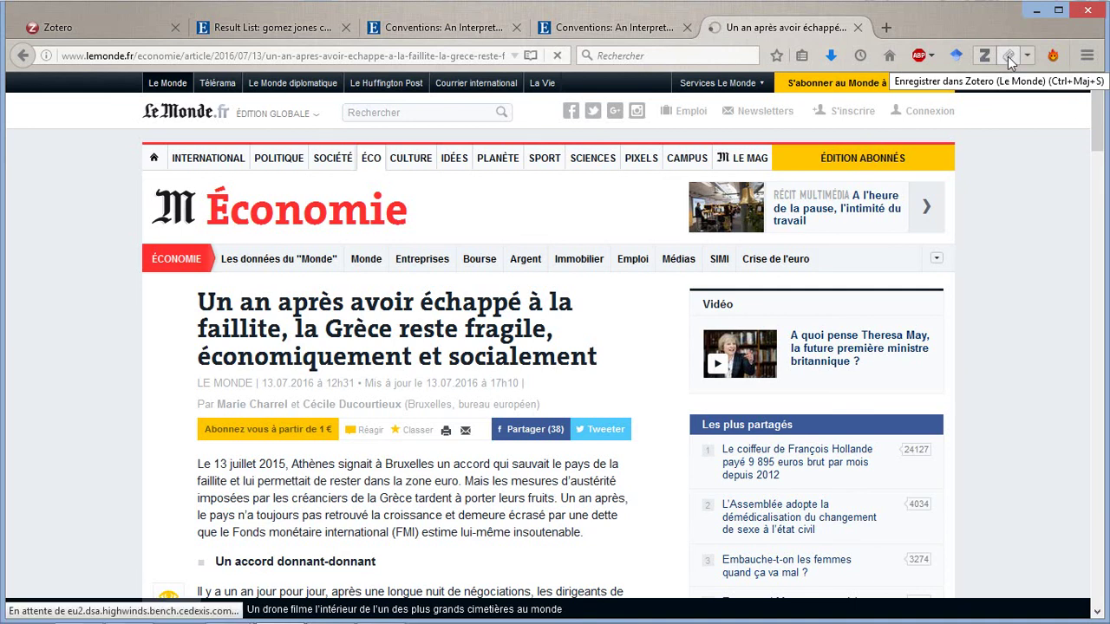
pyautogui.scroll(-3, 564, 326)
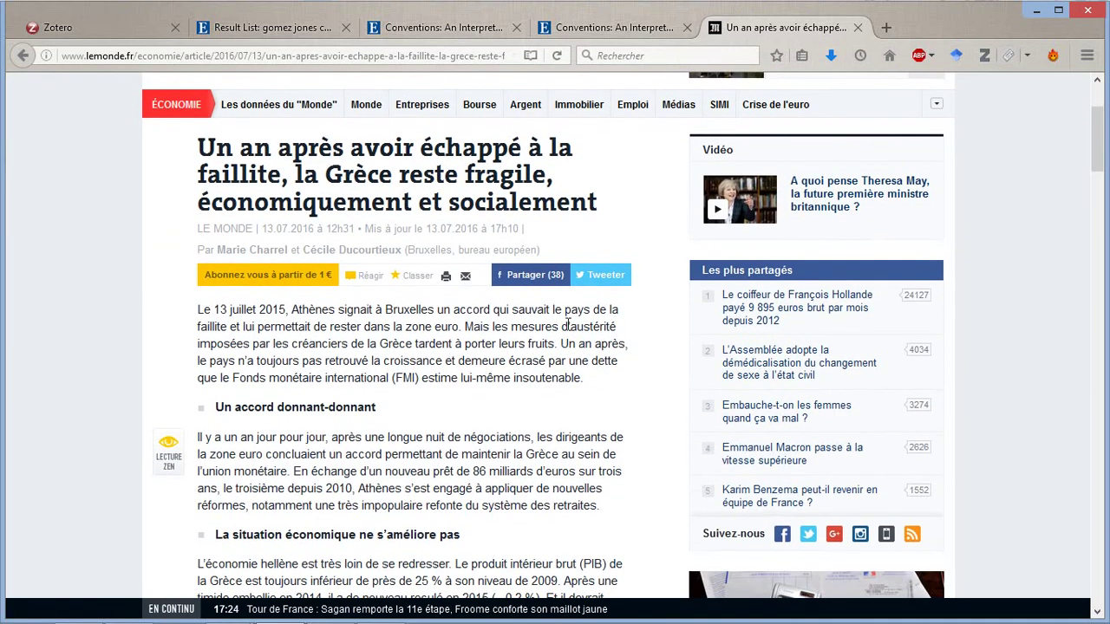
pyautogui.scroll(-3, 642, 308)
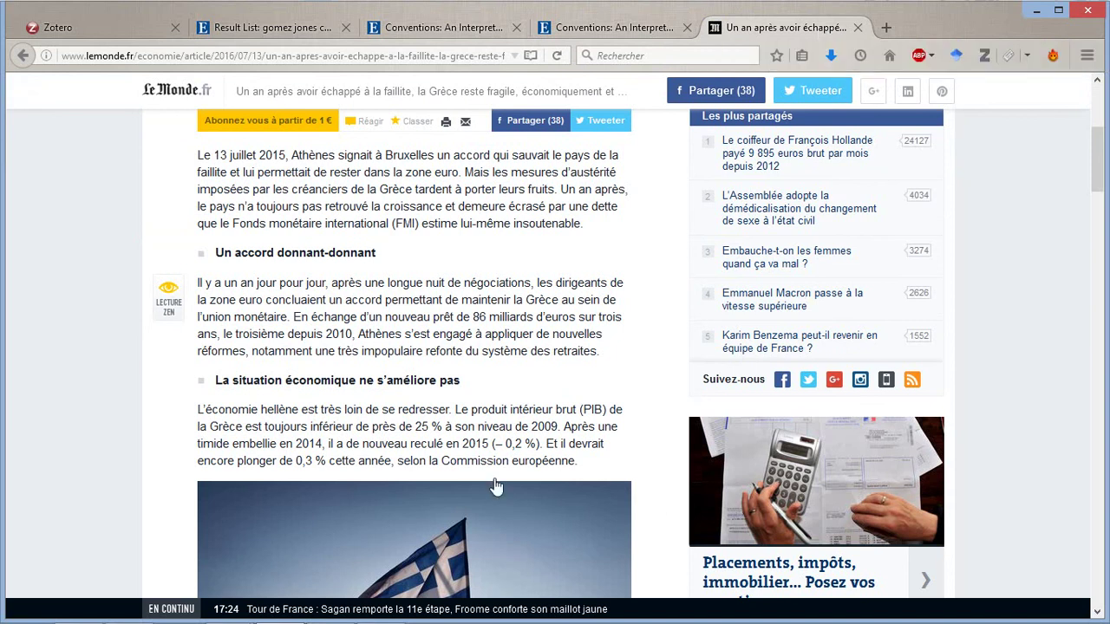
pyautogui.scroll(-3, 794, 34)
pyautogui.middleClick(794, 31)
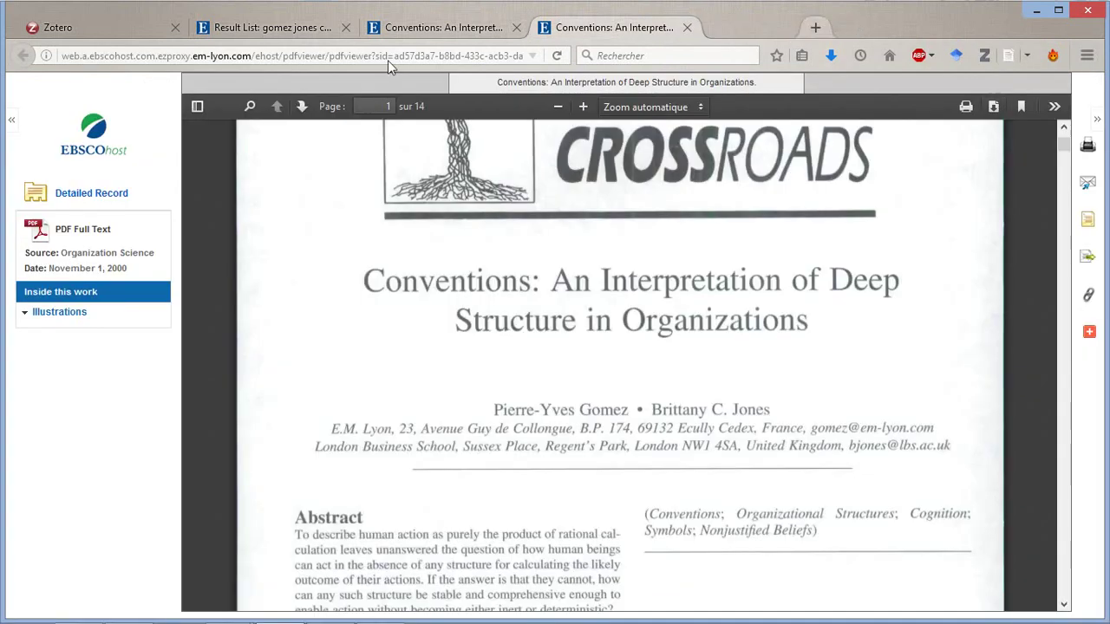
pyautogui.click(77, 26)
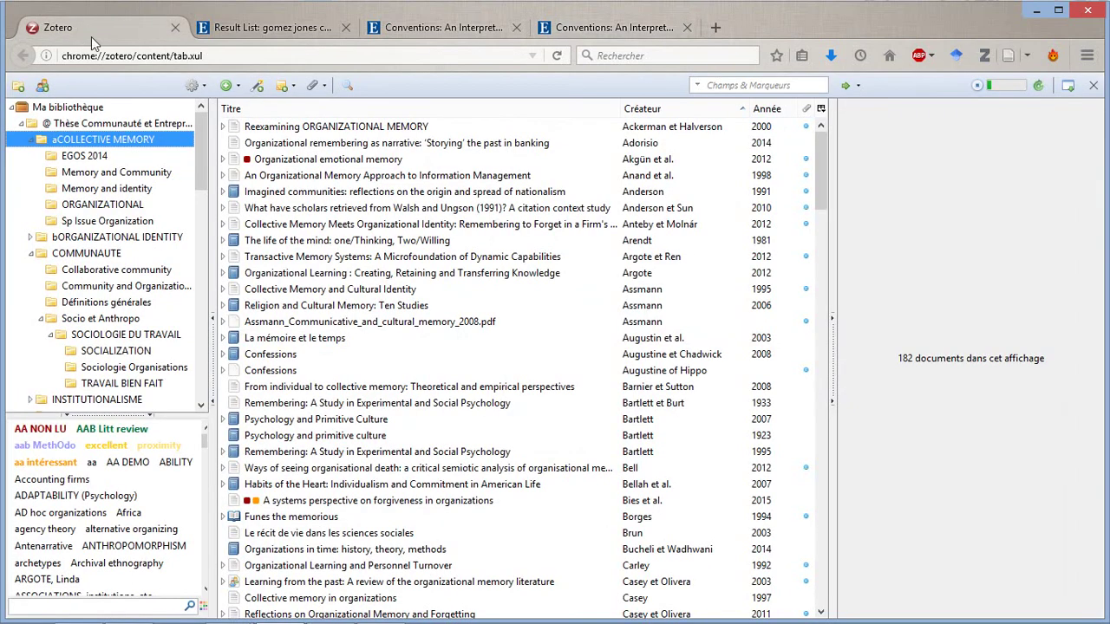
# Switch to the Word notes, highlight the "Standalone" point under DIVERS, and review the outline back to its ZOTERO title
pyautogui.hotkey('alt', 'Tab')
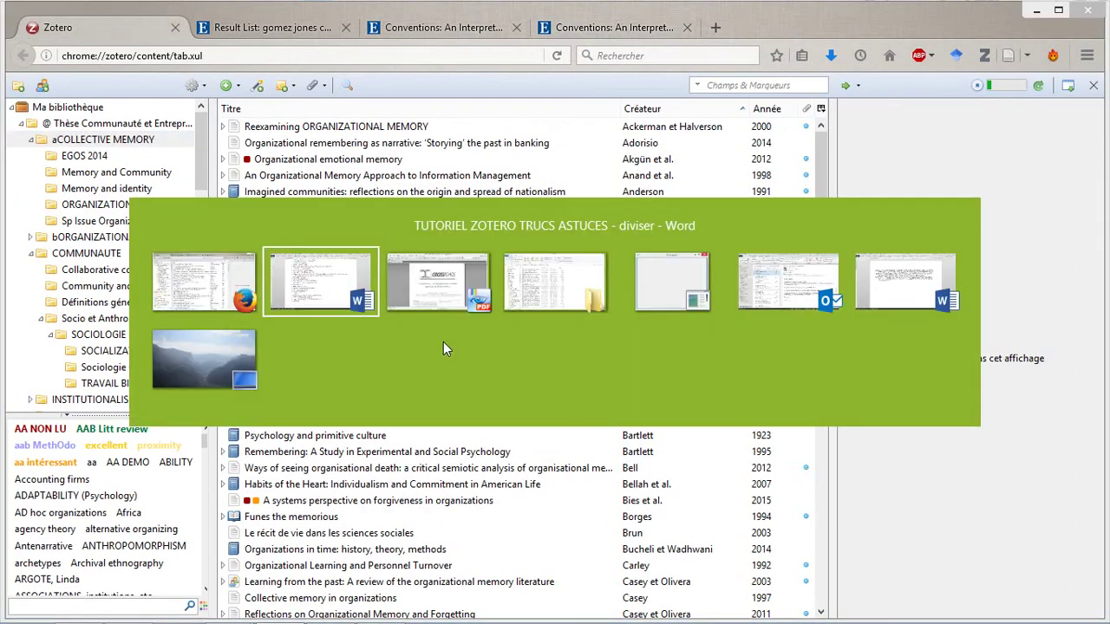
pyautogui.click(179, 529)
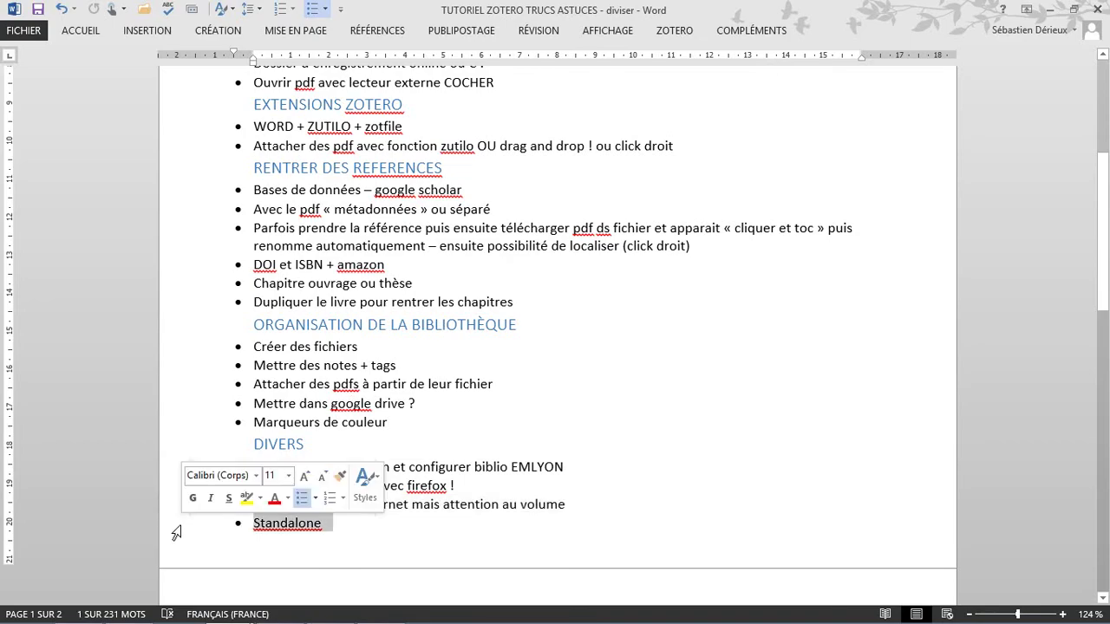
pyautogui.click(446, 535)
pyautogui.click(388, 523)
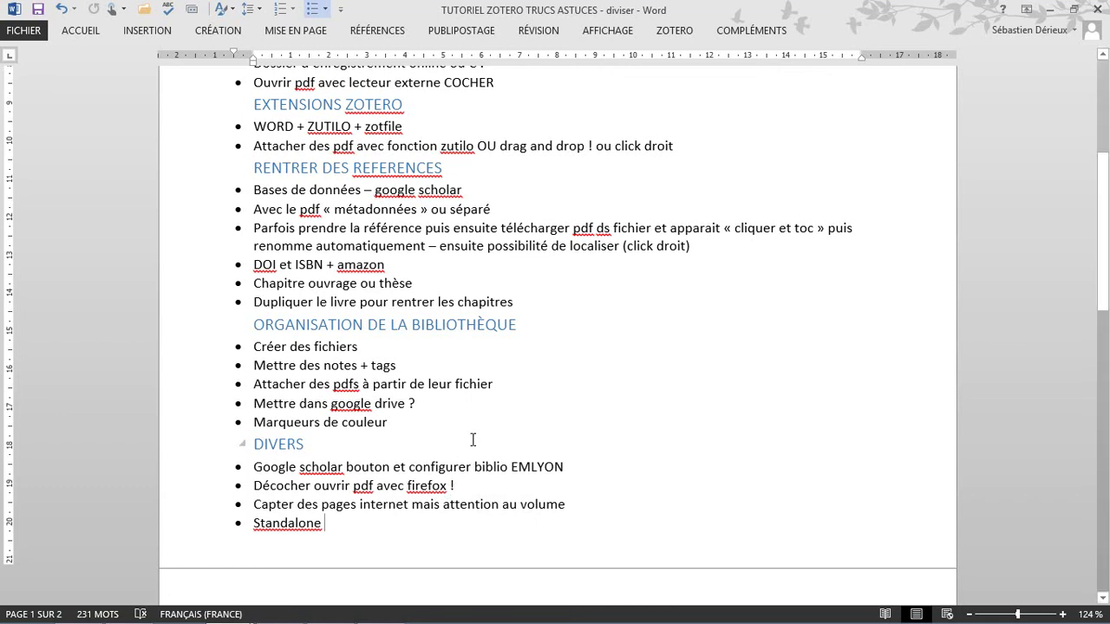
pyautogui.scroll(5, 471, 434)
pyautogui.scroll(1, 471, 434)
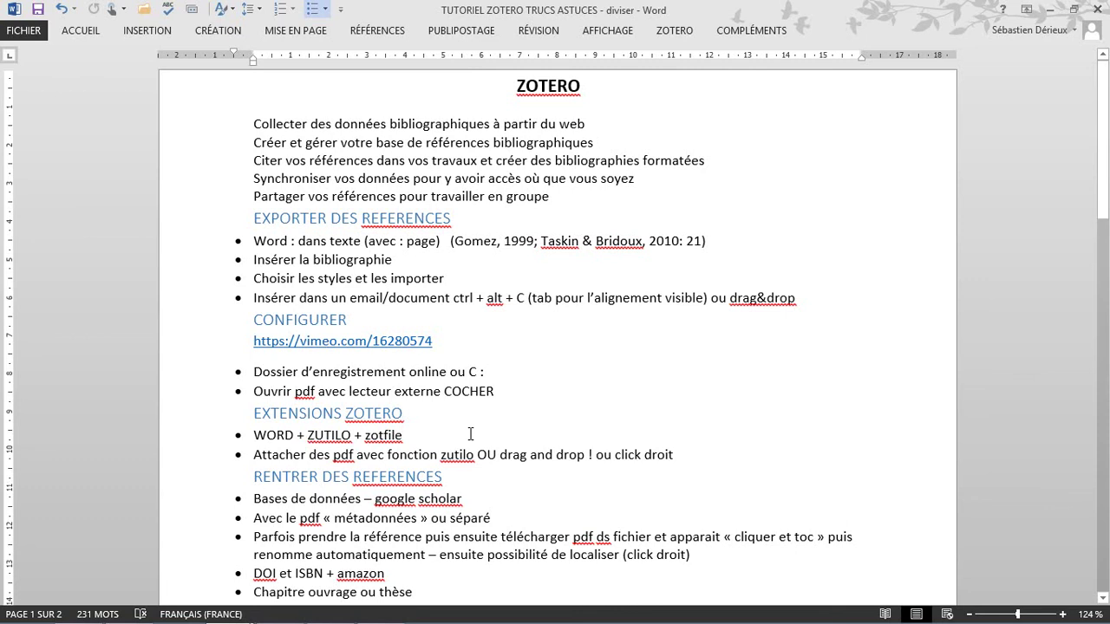